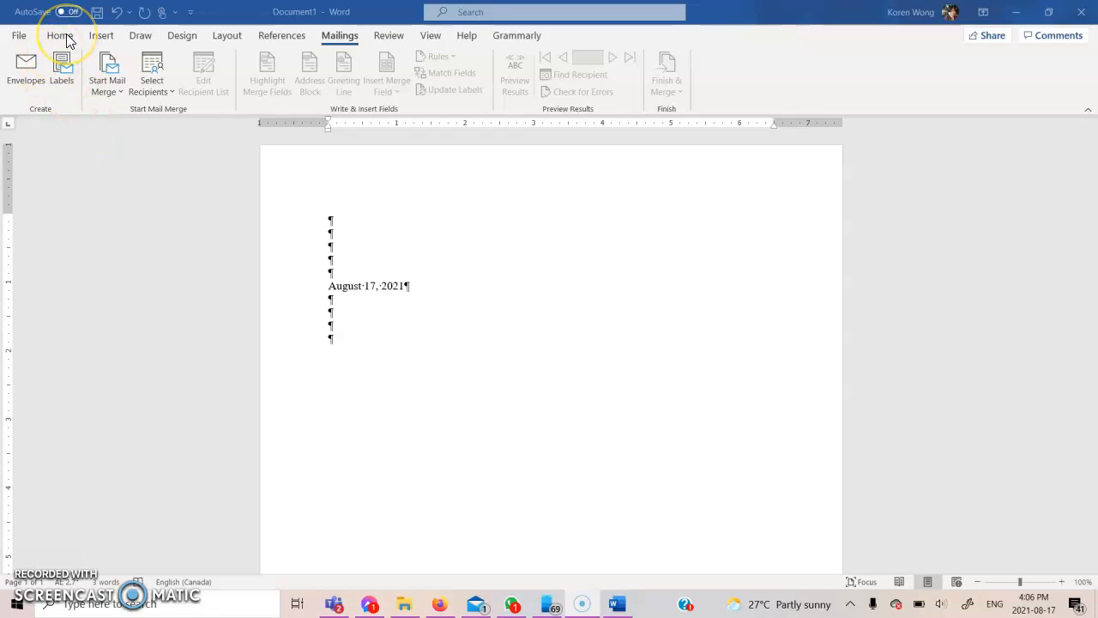
Place the cursor after the date, start a Letters mail merge, and begin a new recipient list
click(60, 36)
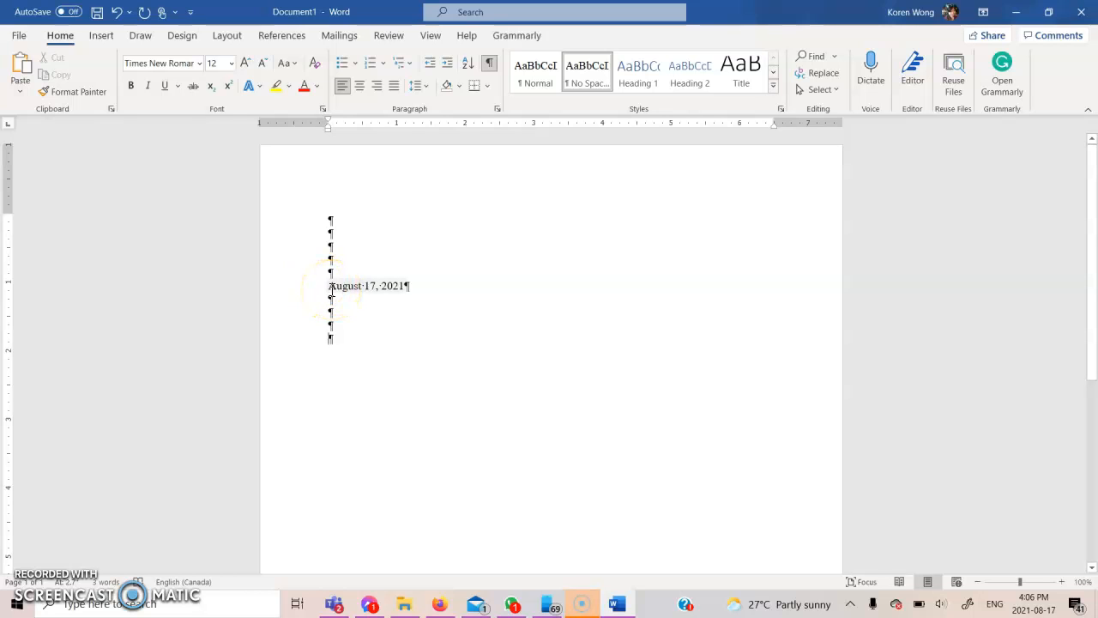
click(408, 285)
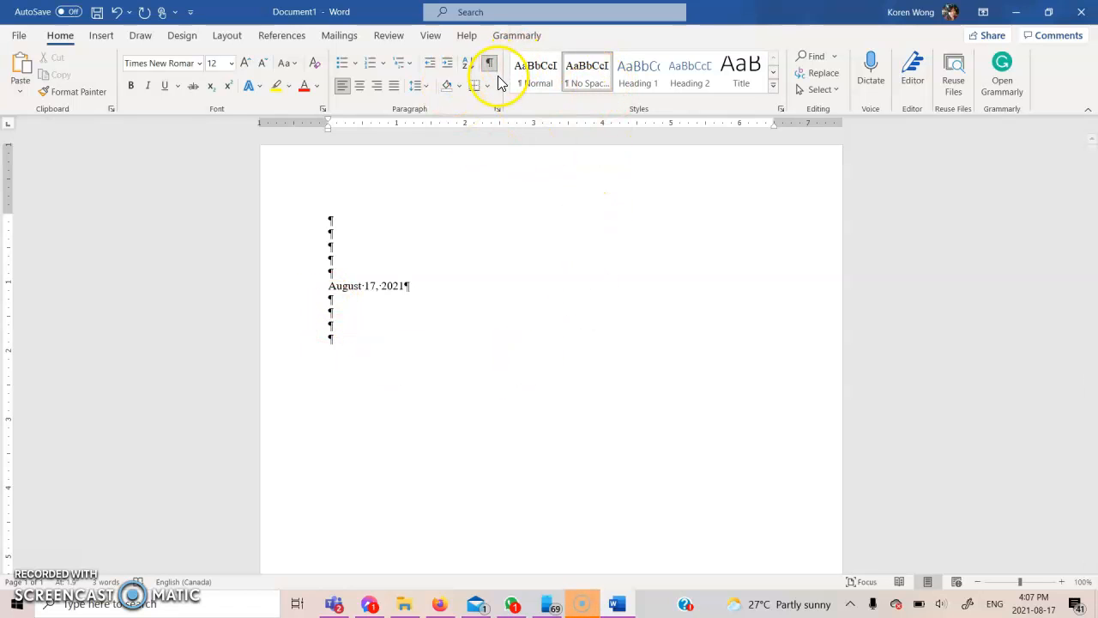
click(353, 39)
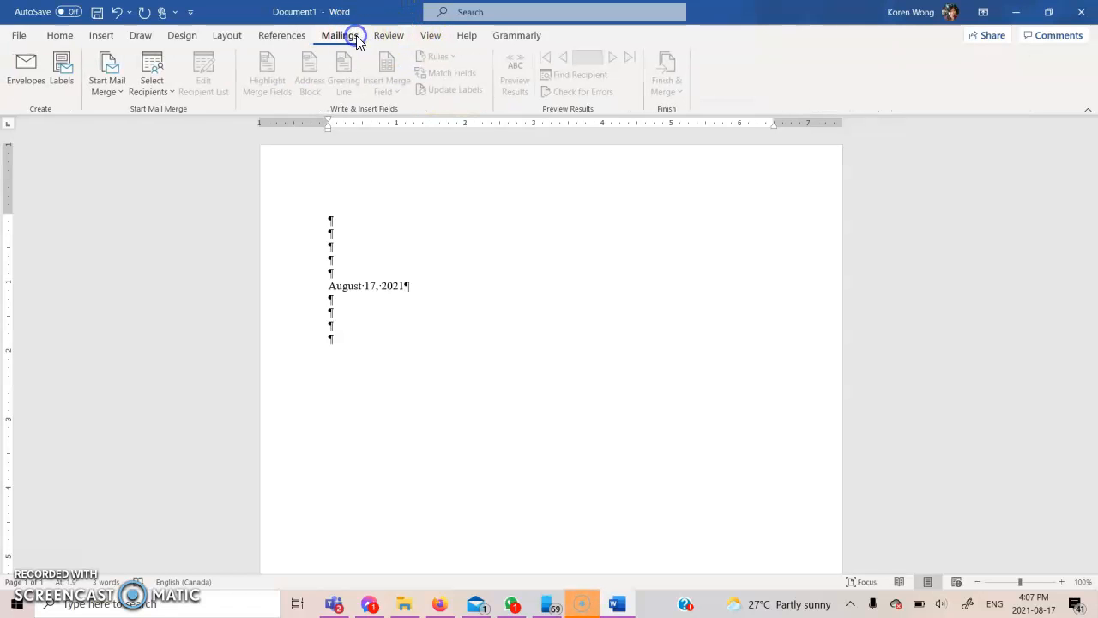
click(122, 95)
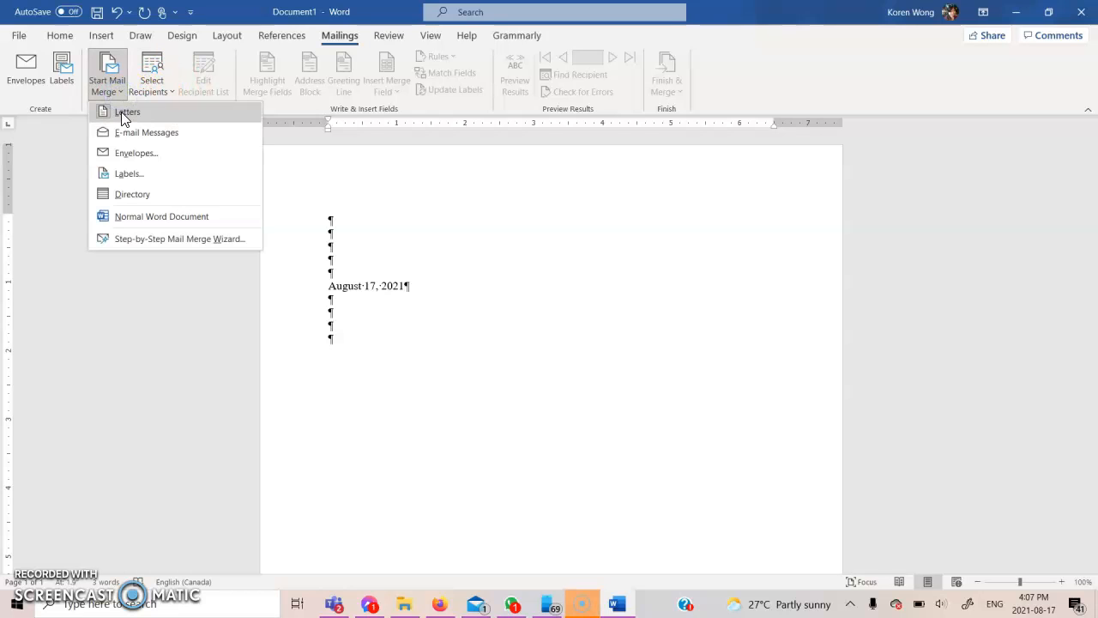
click(207, 120)
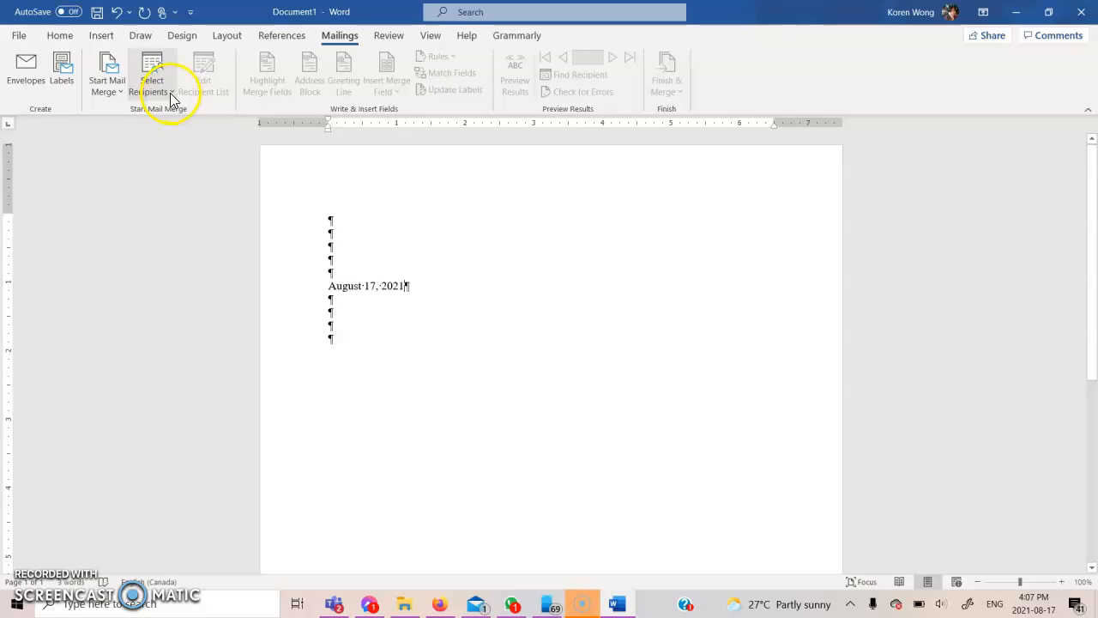
click(173, 93)
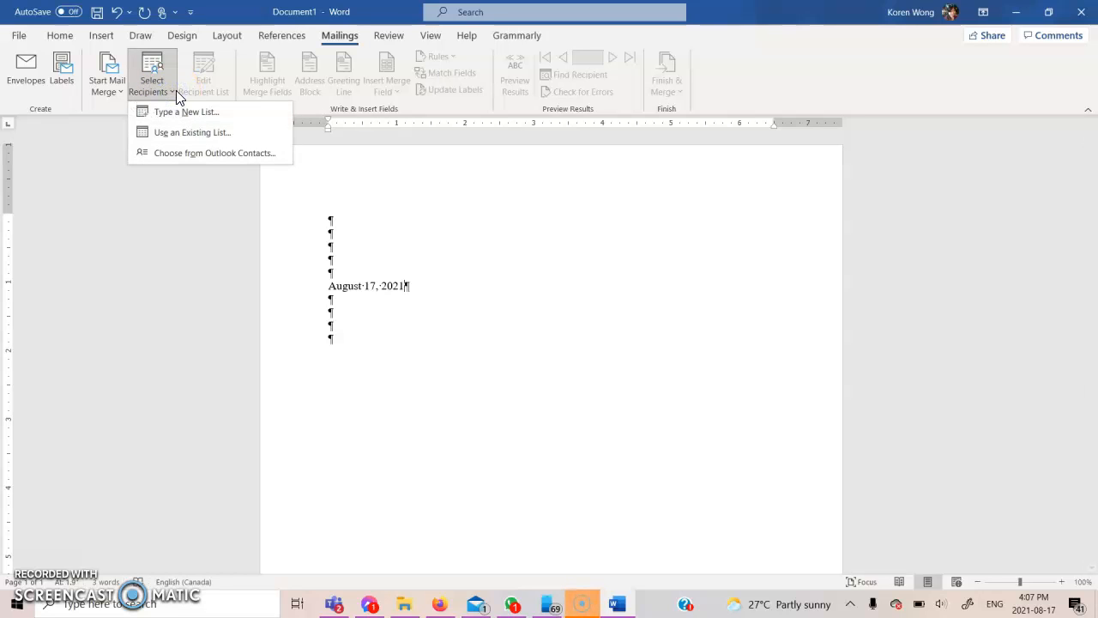
click(181, 109)
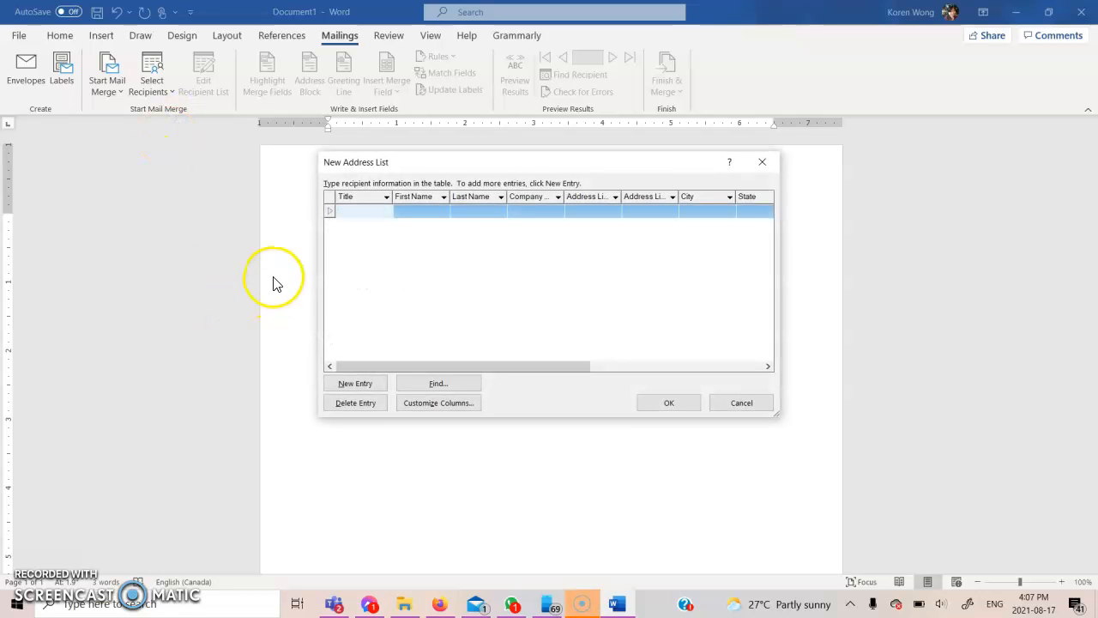
Remove the Address Line 2 field and rename ZIP Code to Postal Code
click(448, 404)
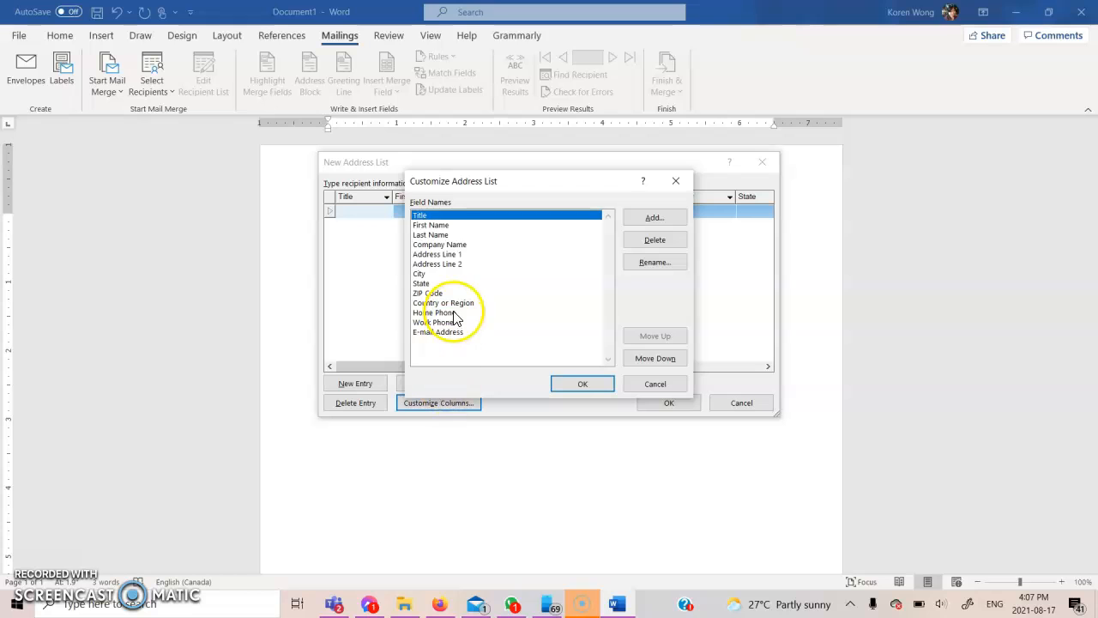
click(456, 265)
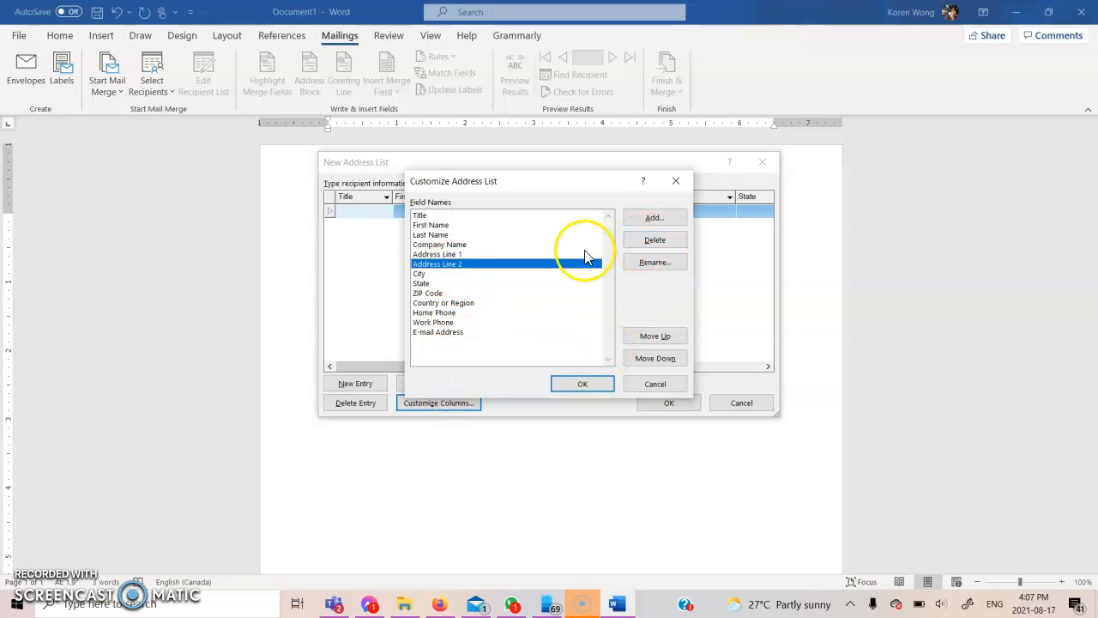
click(652, 240)
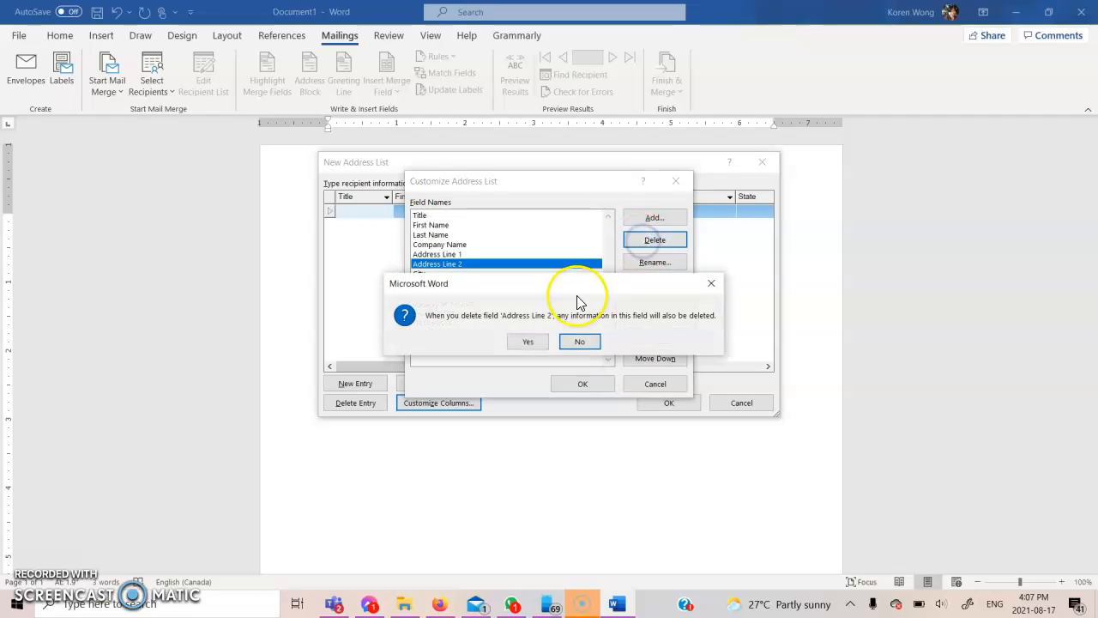
click(536, 341)
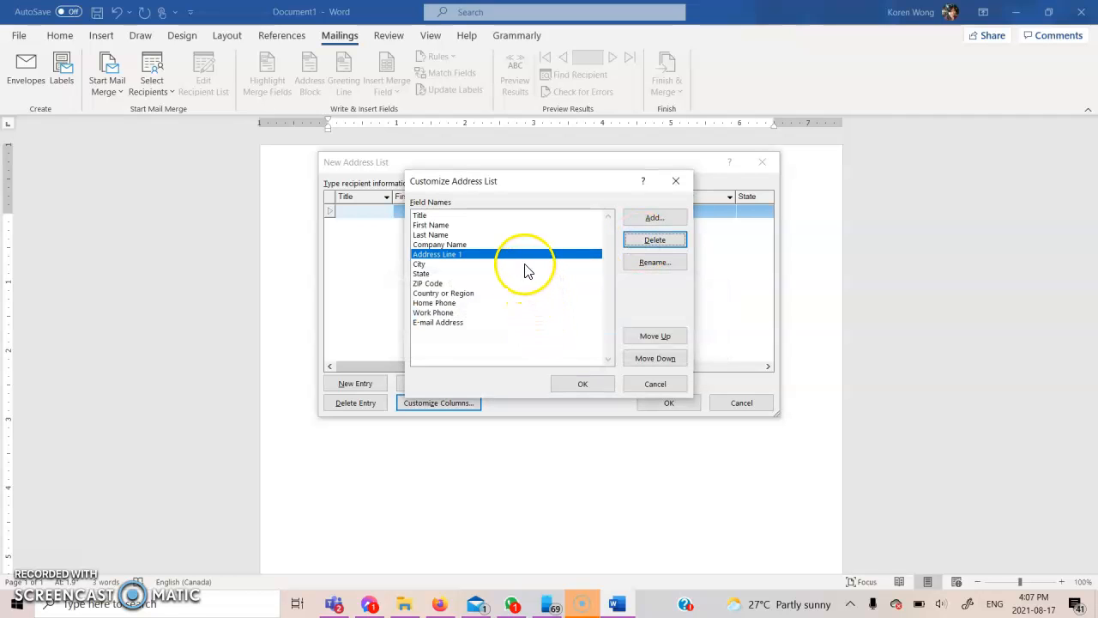
click(502, 284)
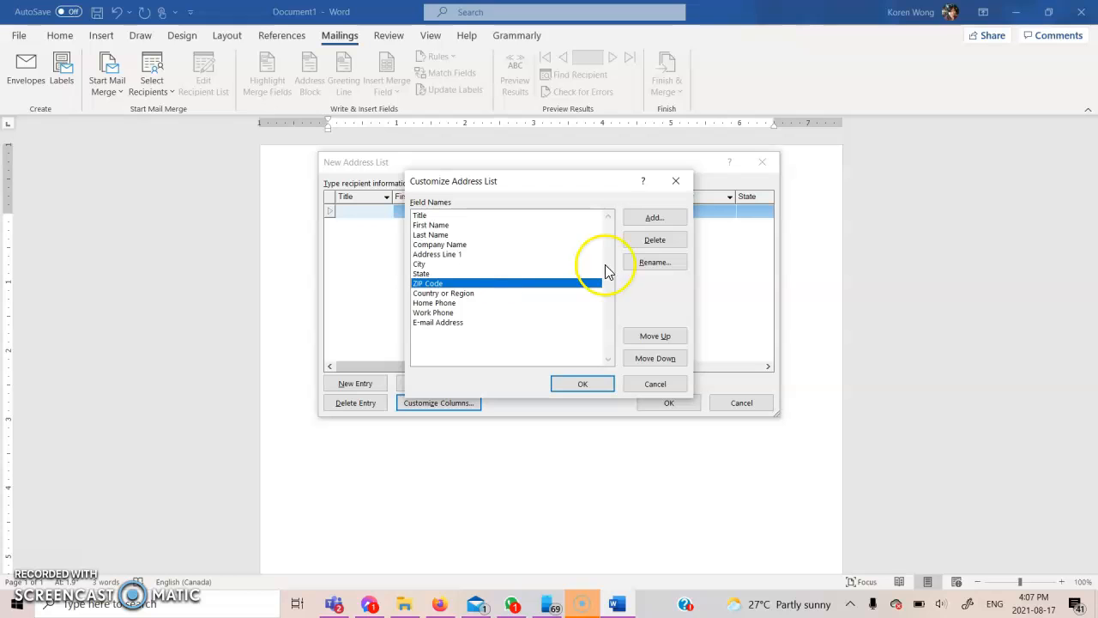
click(650, 262)
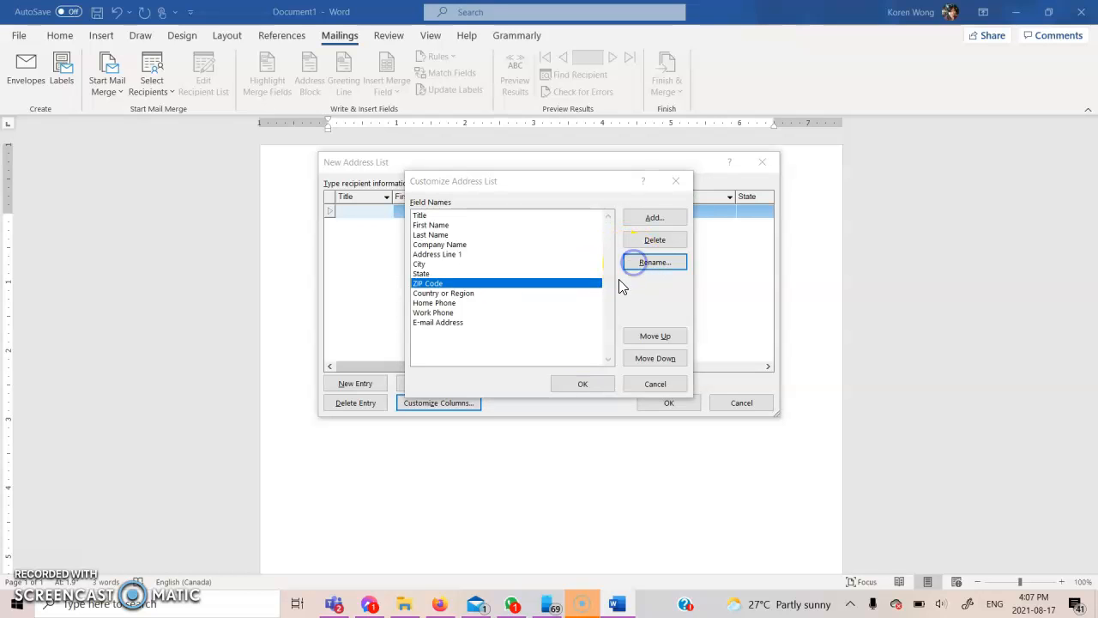
key(BackSpace)
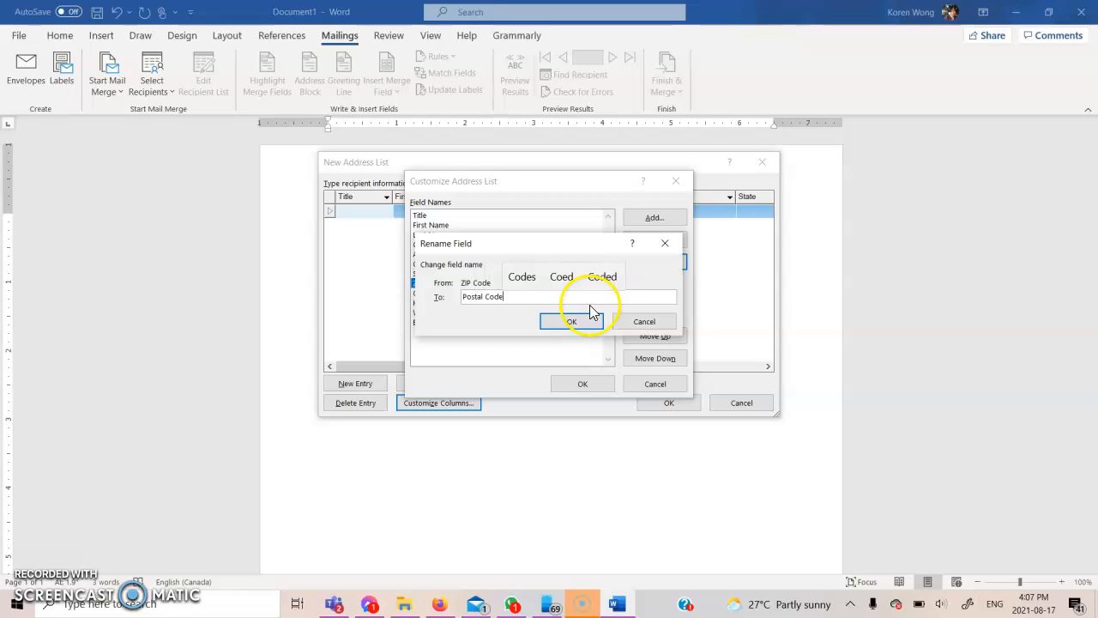
click(583, 318)
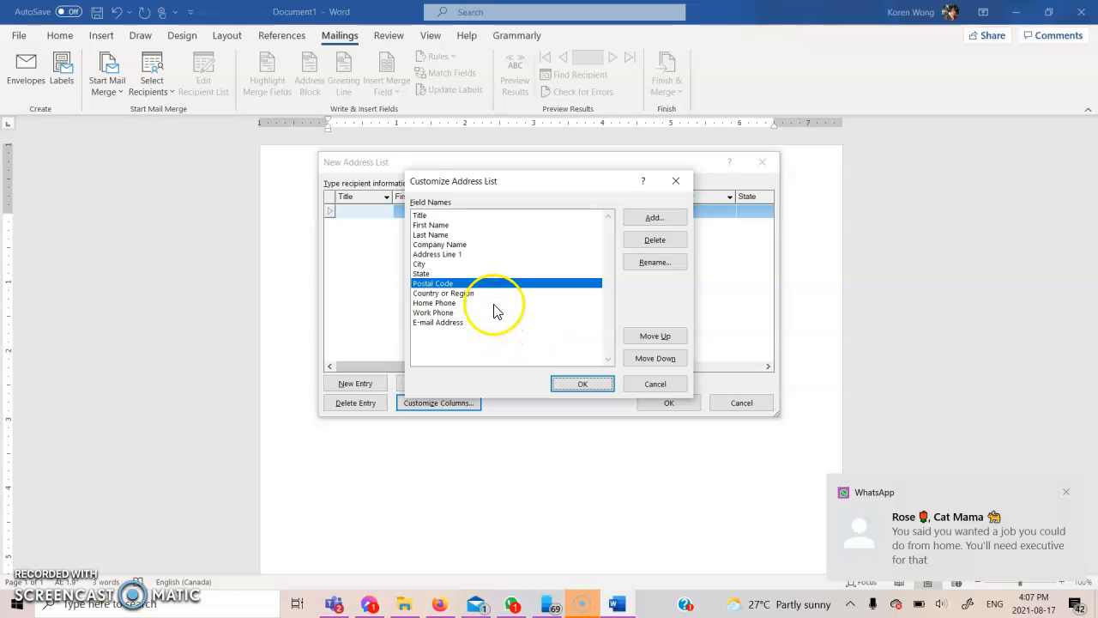
Delete the State and Country or Region fields from the address list
click(476, 273)
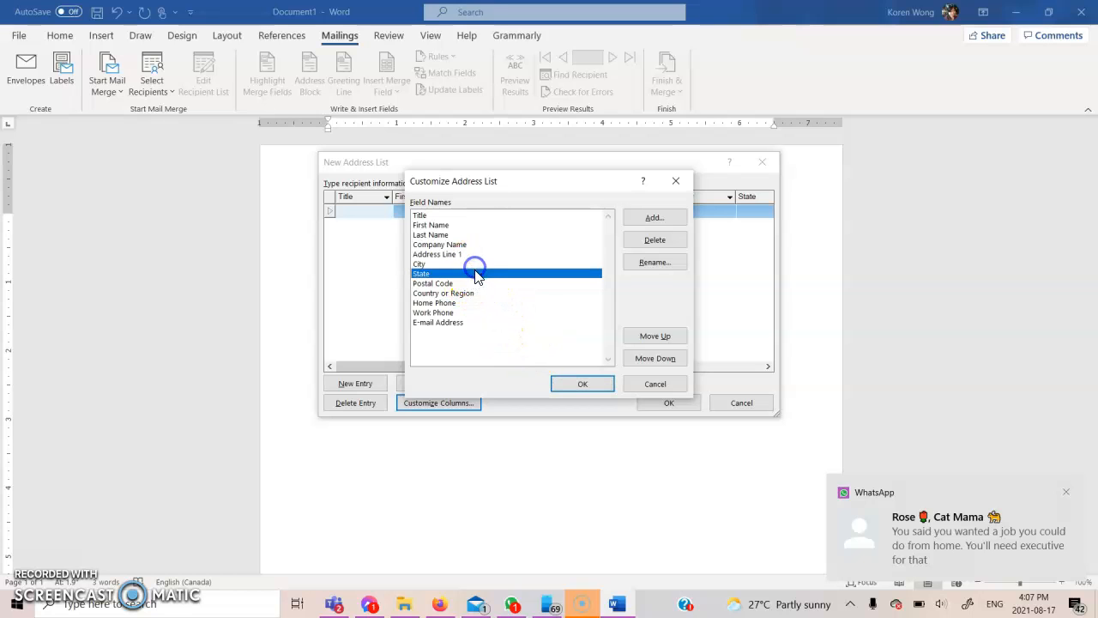
click(631, 242)
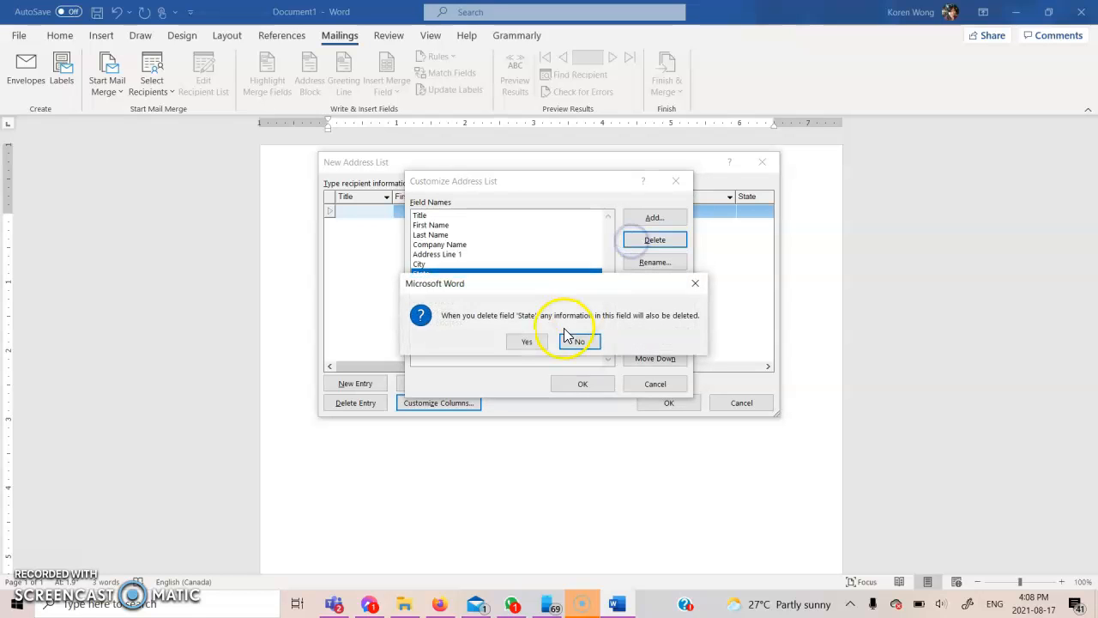
click(531, 342)
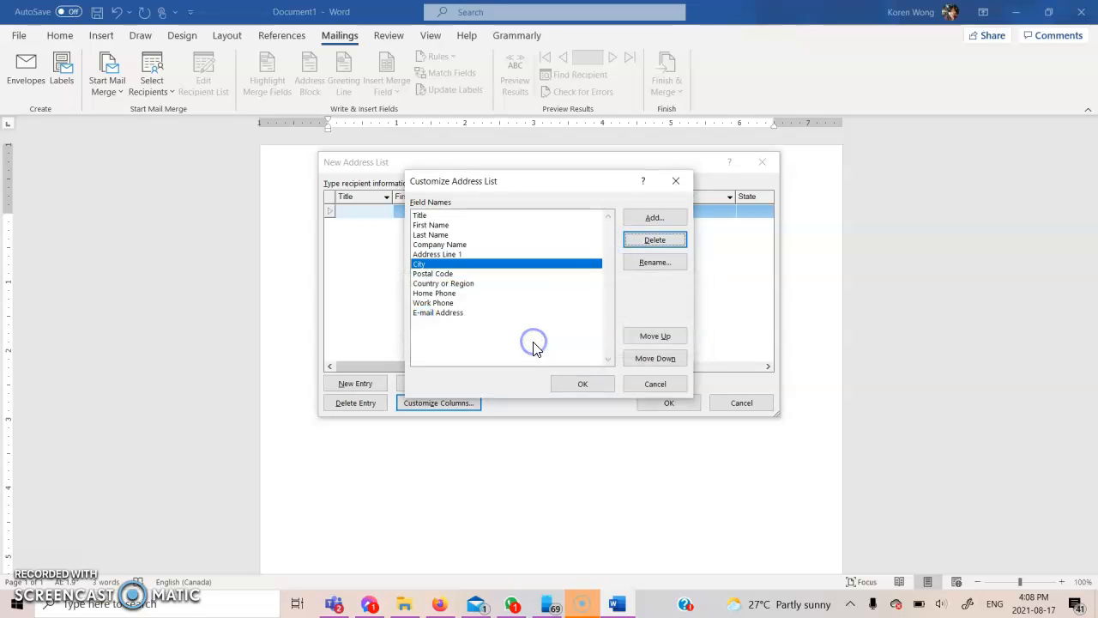
click(495, 284)
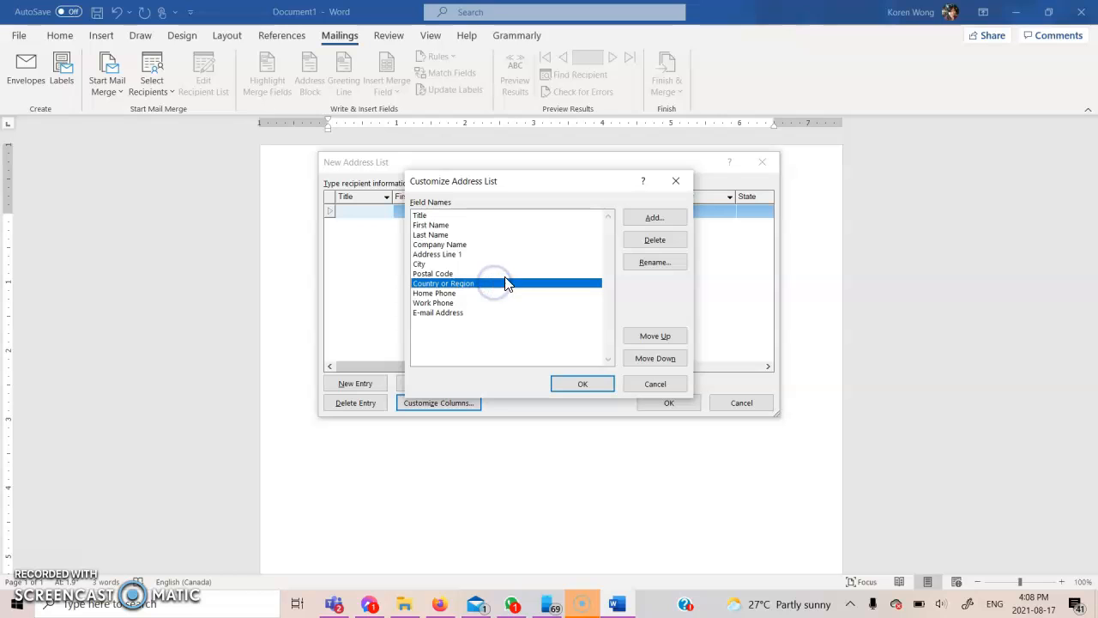
click(624, 242)
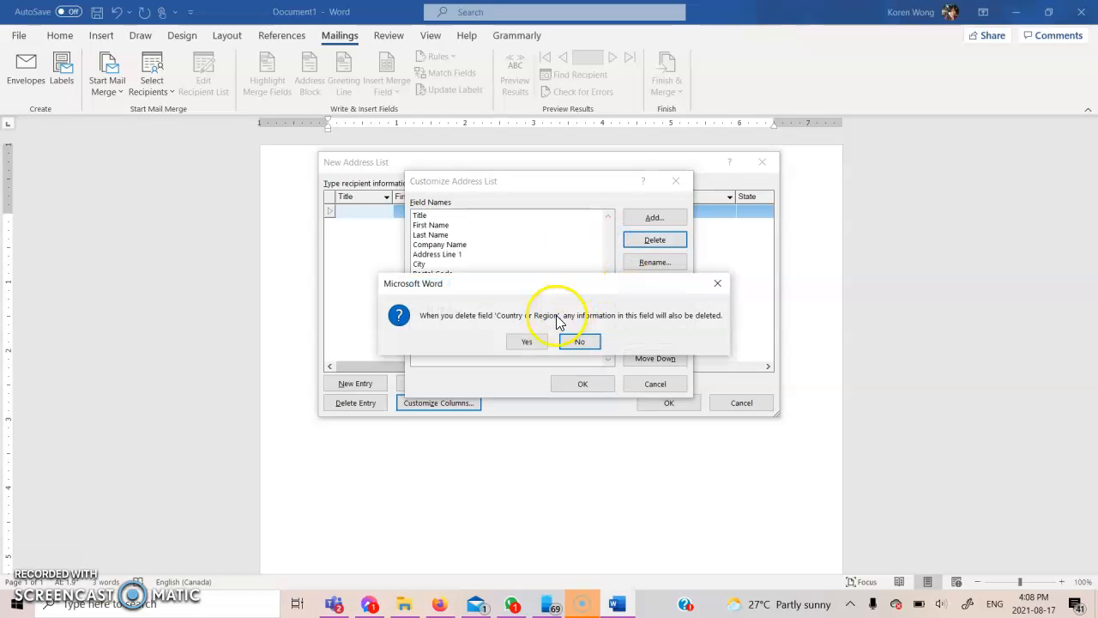
click(531, 341)
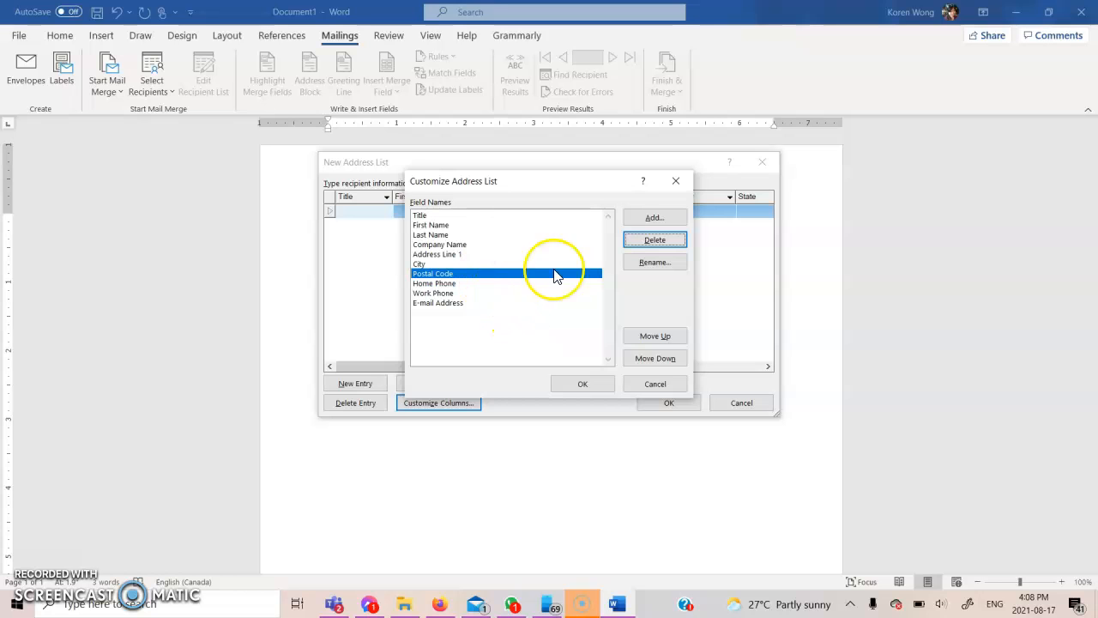
Add a Province field and move it above Postal Code
click(660, 220)
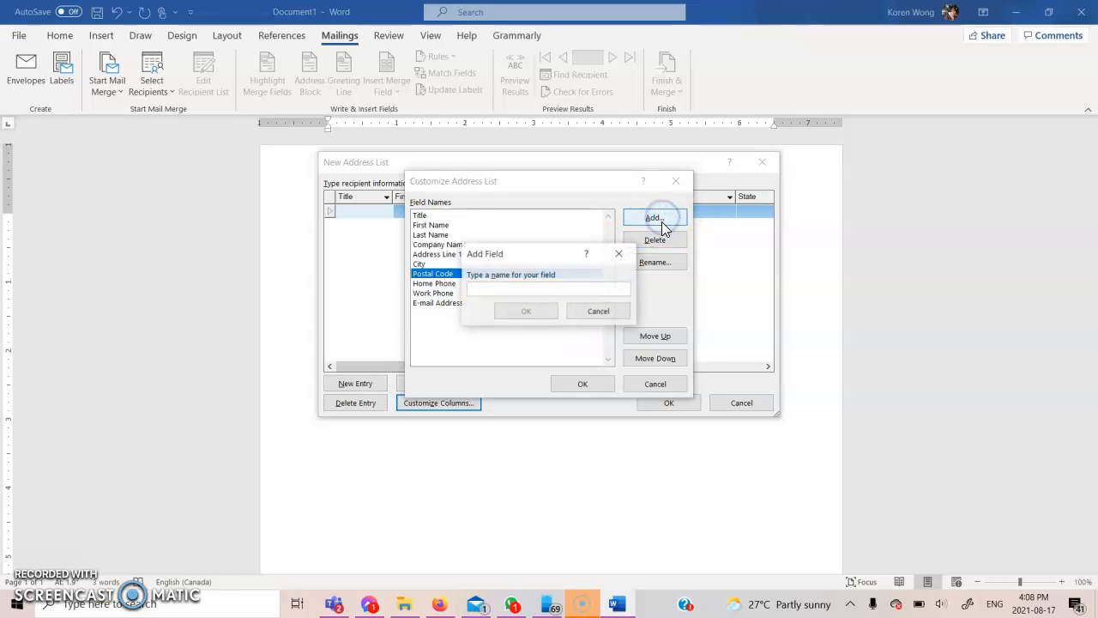
text(Province)
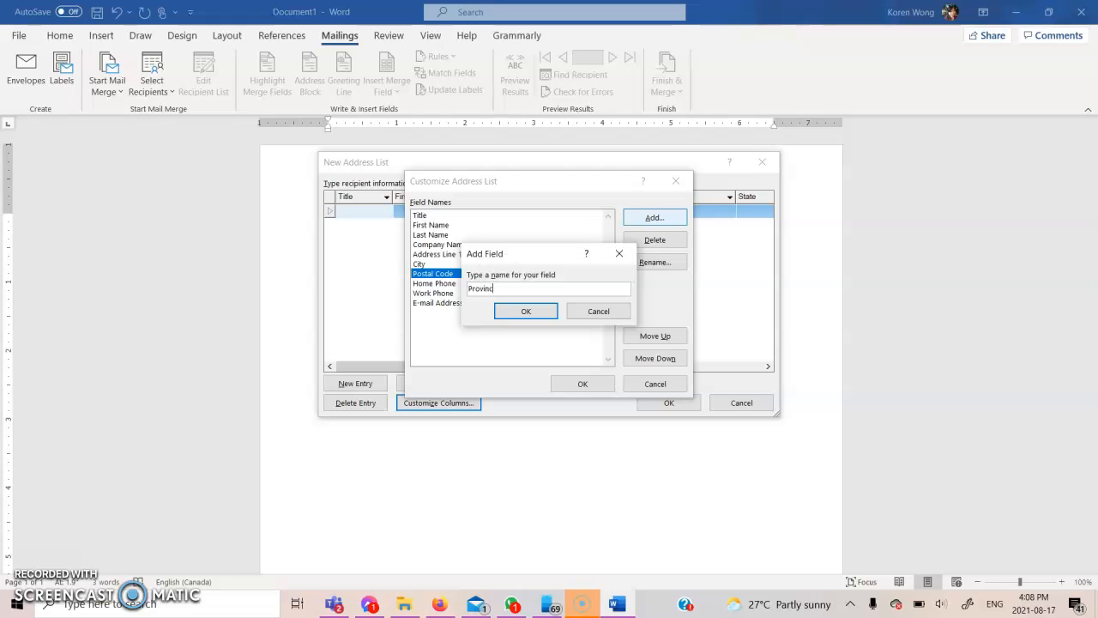
click(549, 316)
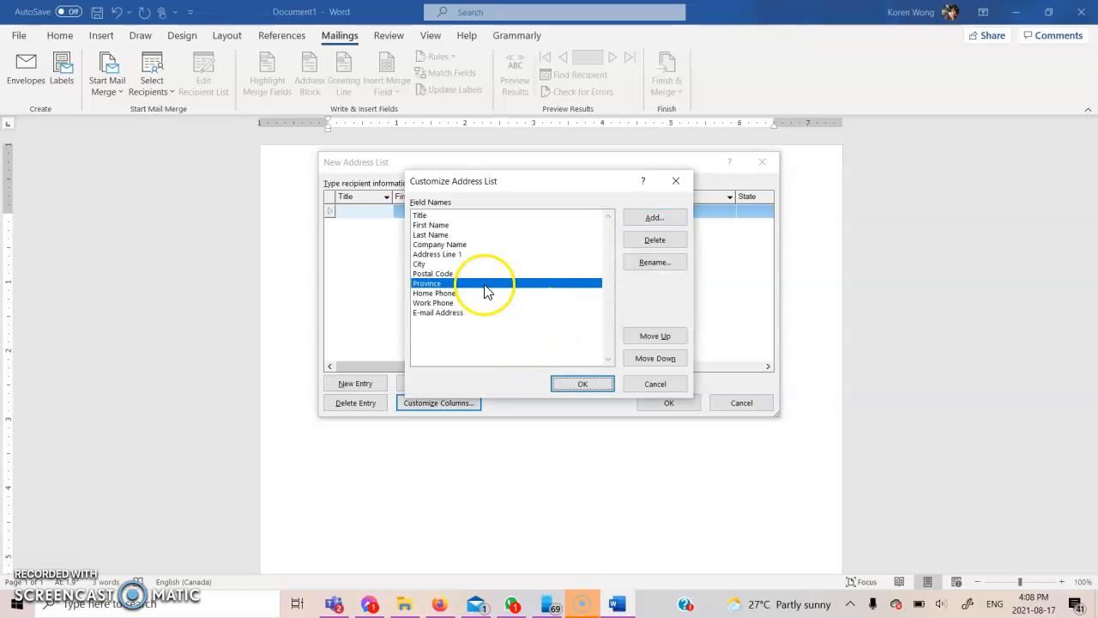
click(645, 339)
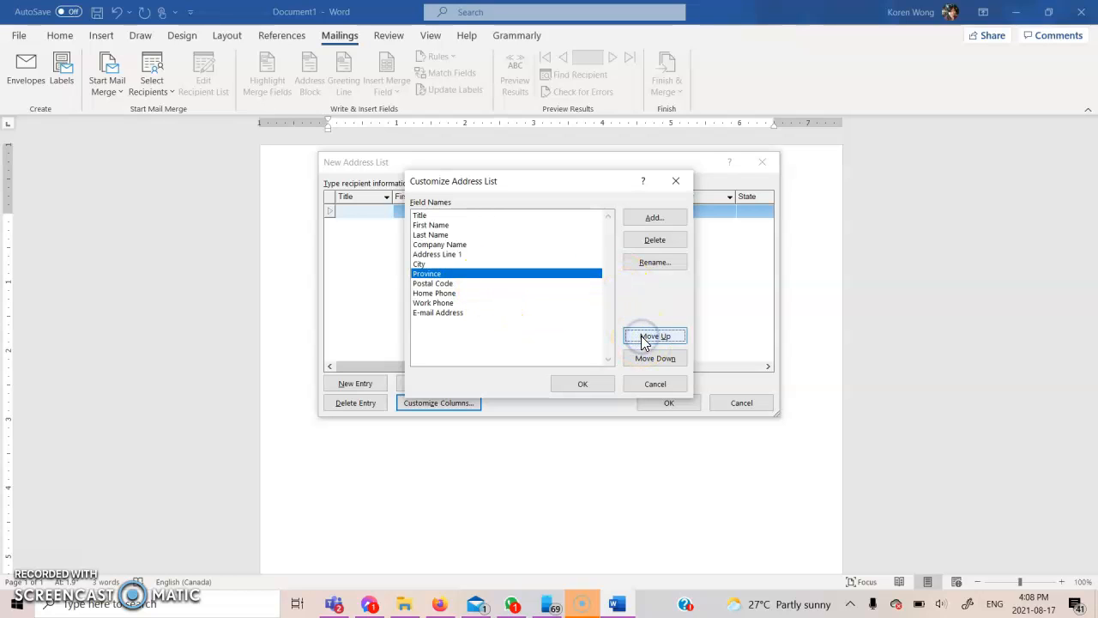
Delete the Home Phone and Work Phone fields
click(495, 294)
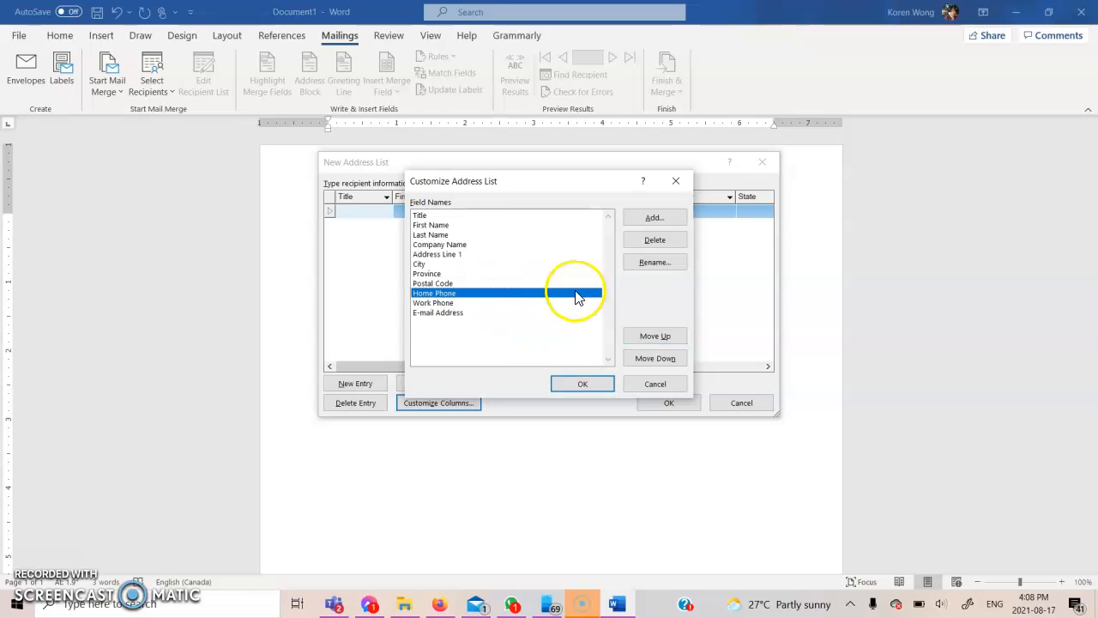
click(633, 245)
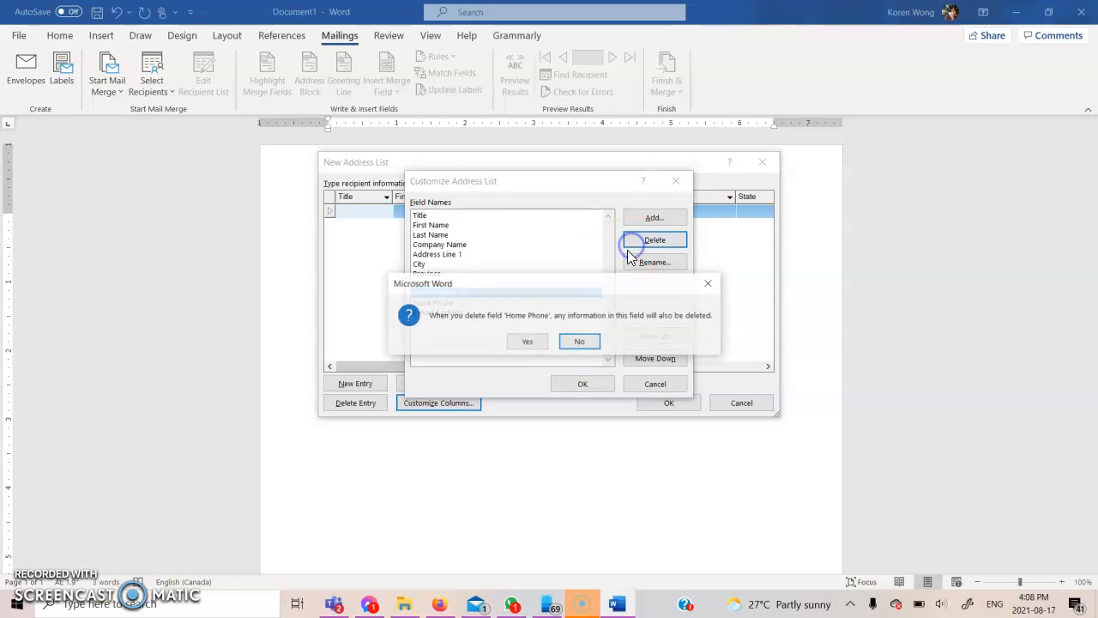
click(528, 341)
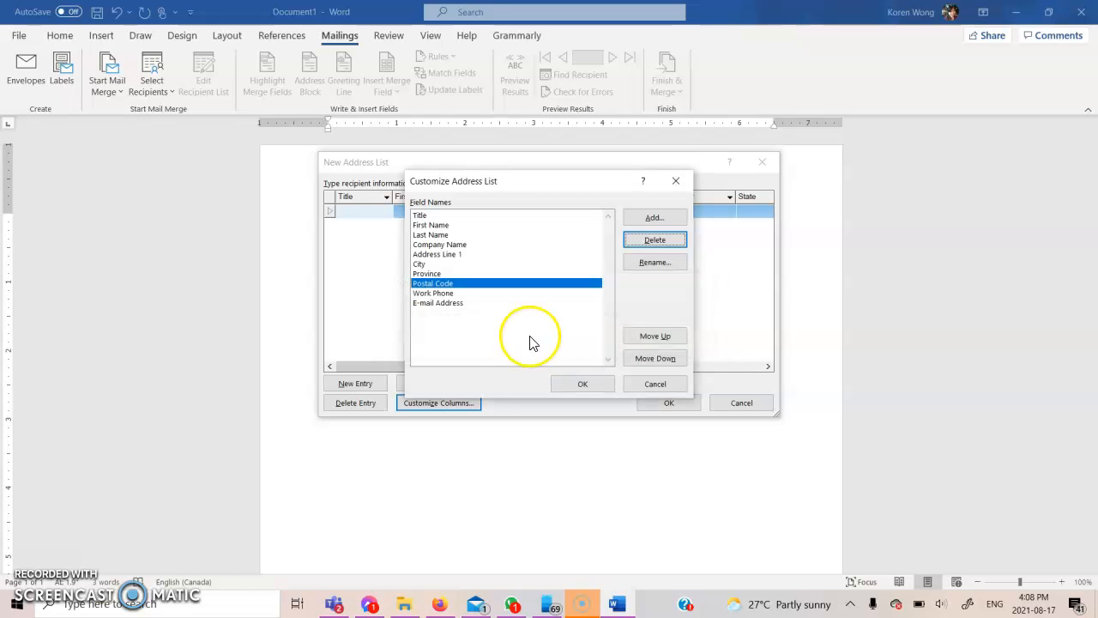
click(523, 294)
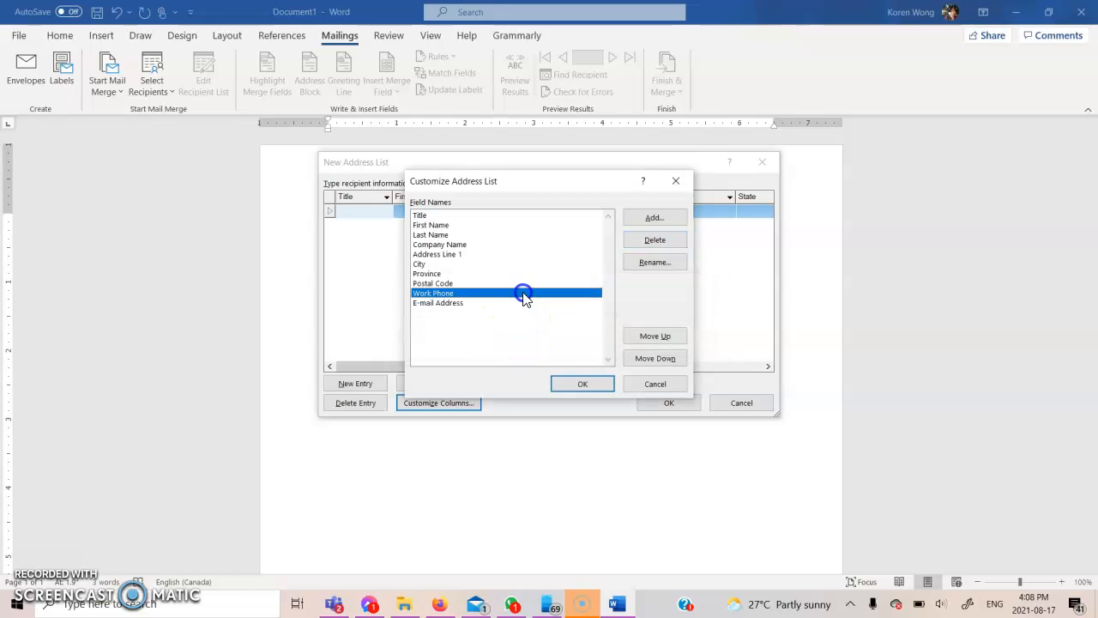
click(647, 239)
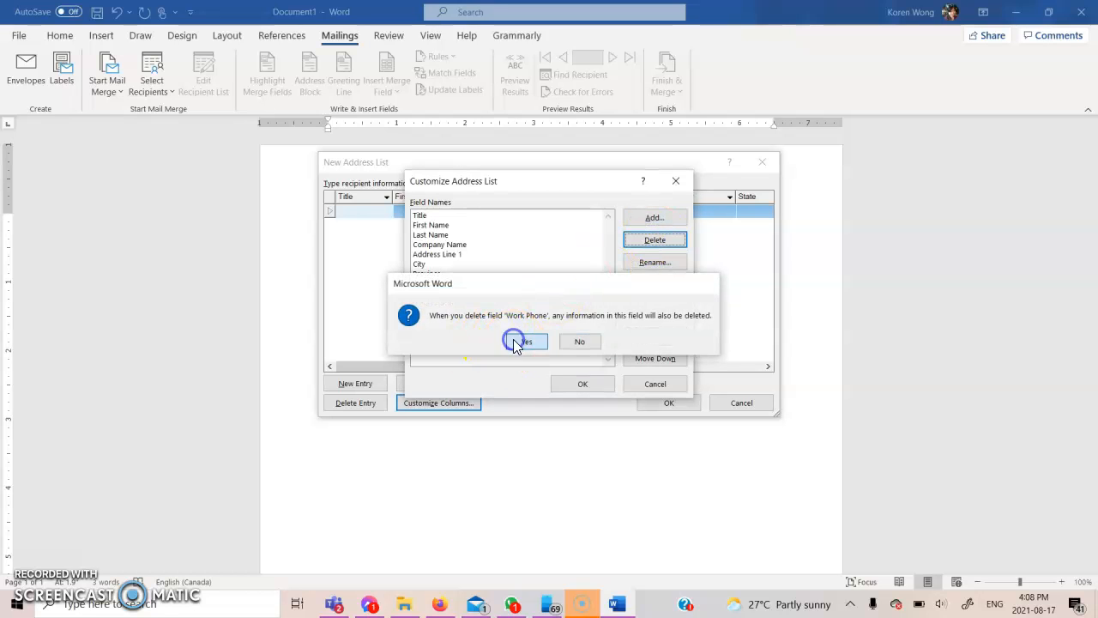
click(515, 343)
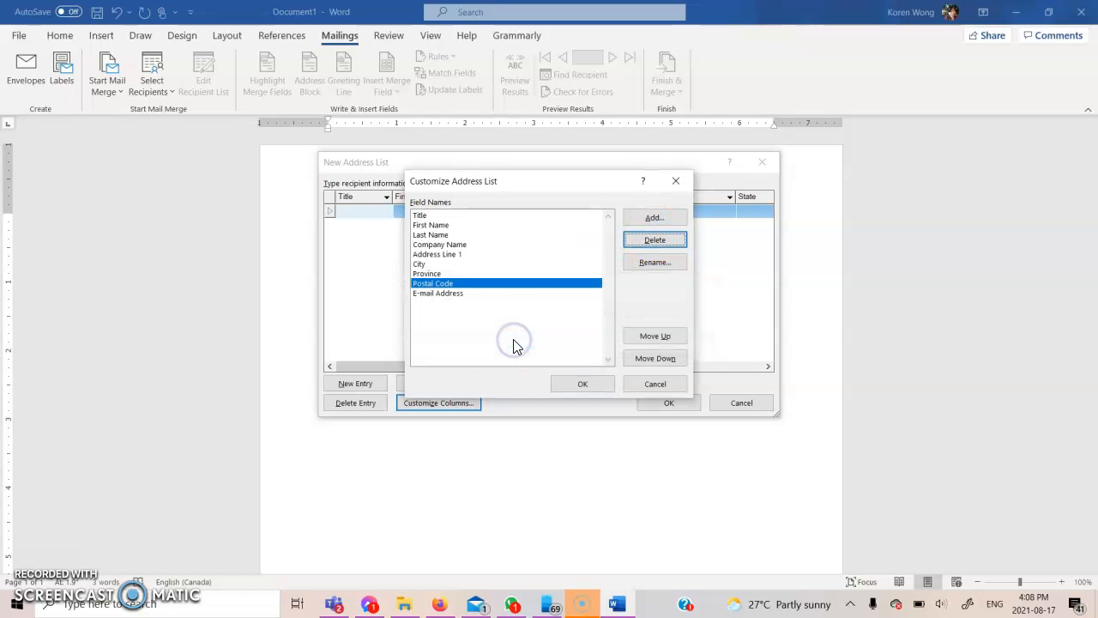
click(509, 294)
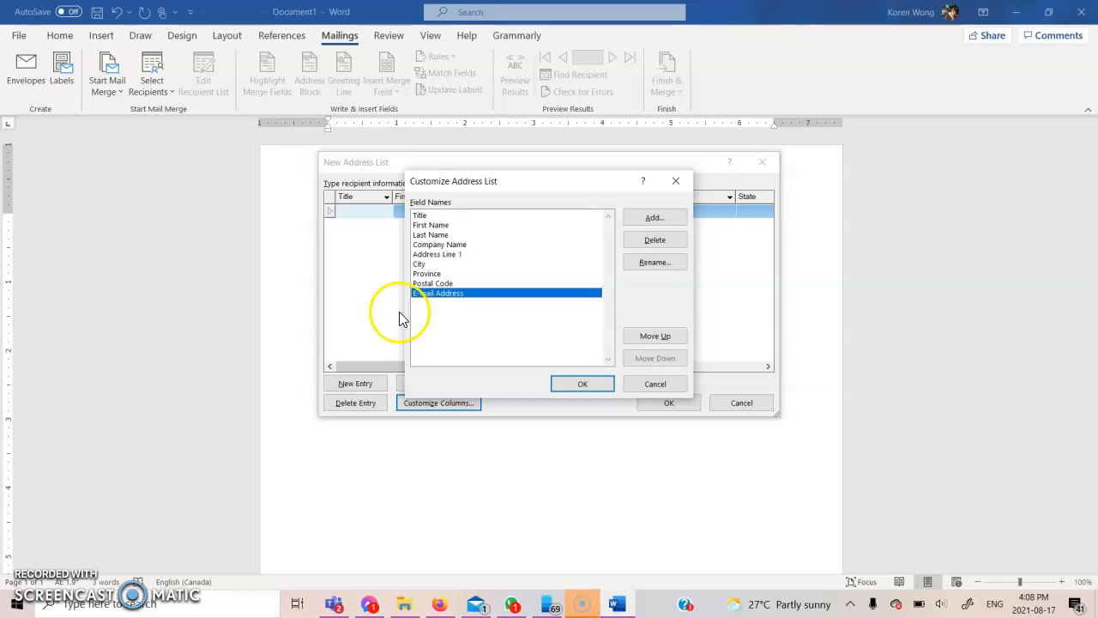
Review each field in turn: Title, First Name, Last Name, Company Name, Address Line 1, City, Postal Code
click(436, 216)
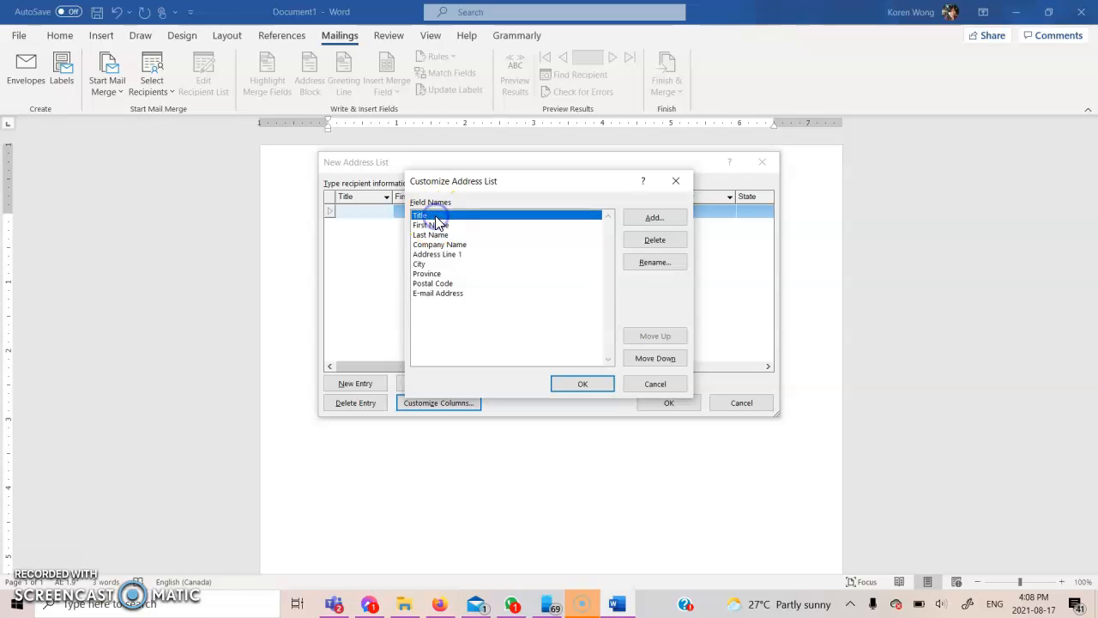
click(433, 226)
click(432, 236)
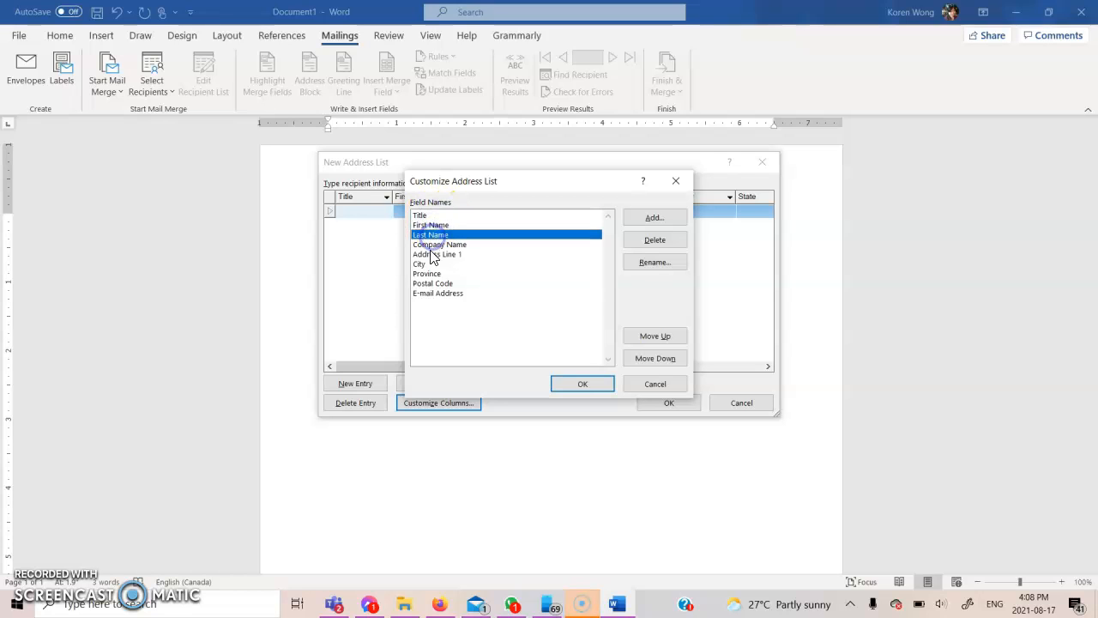
click(433, 254)
click(432, 244)
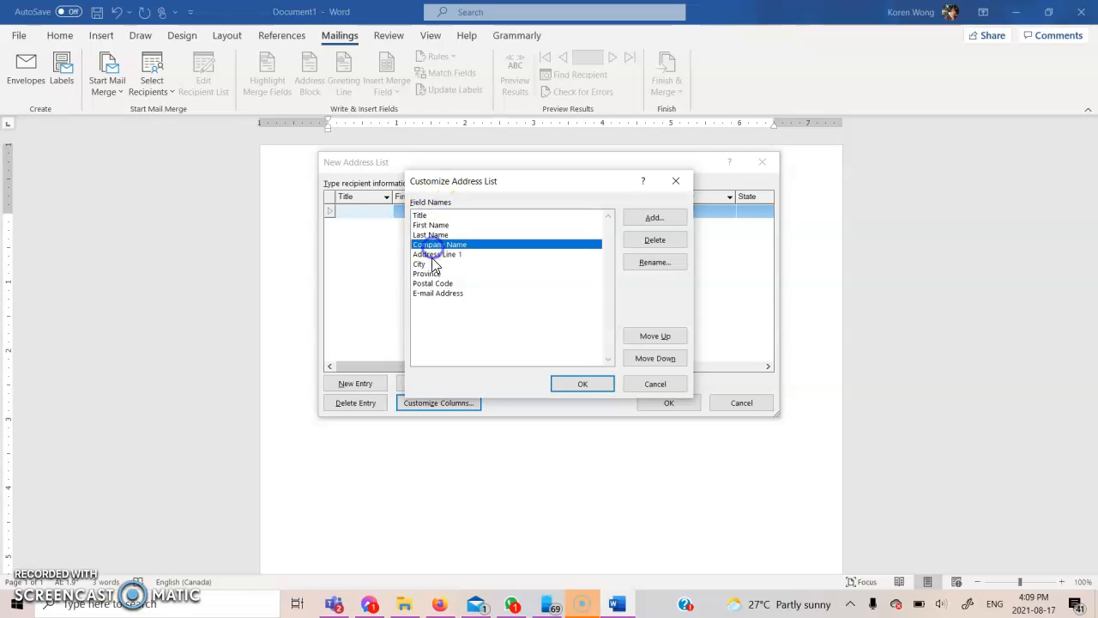
click(436, 255)
click(433, 268)
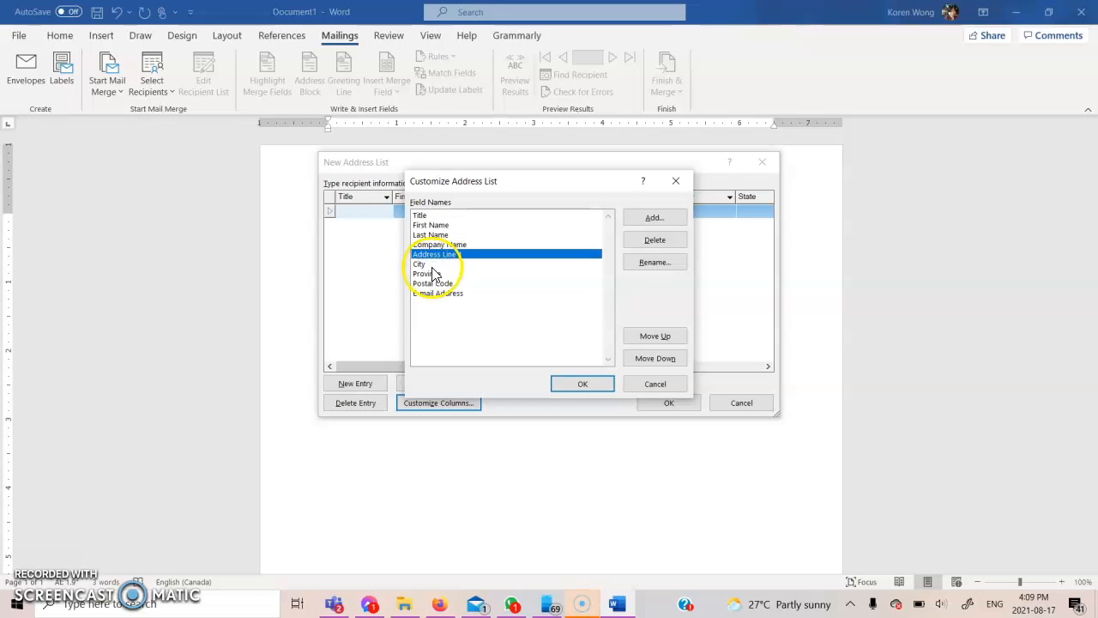
click(432, 266)
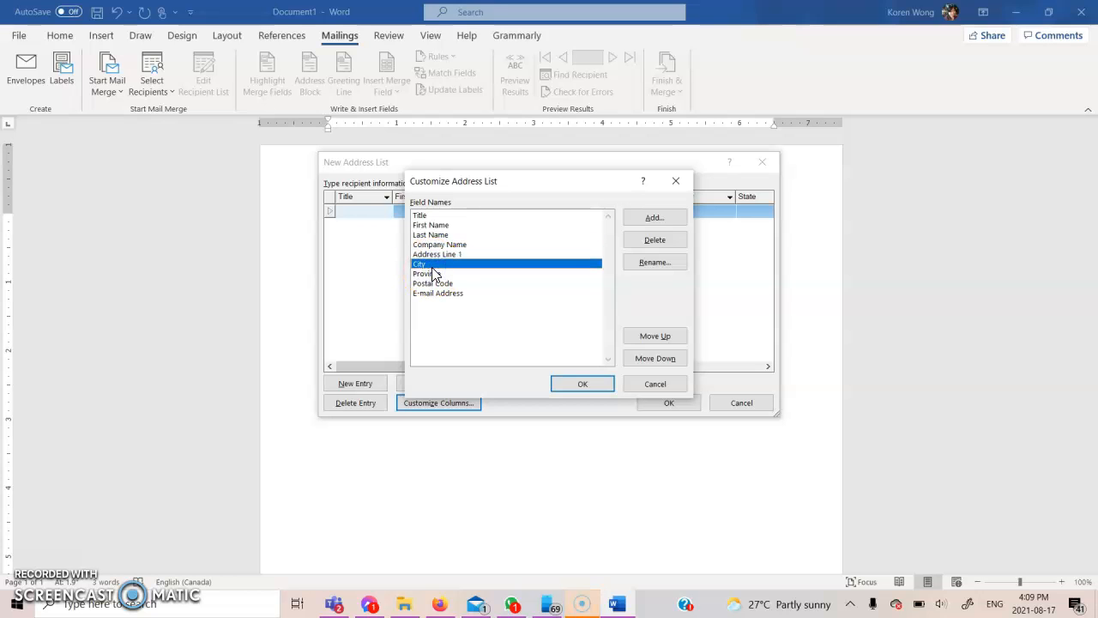
click(433, 284)
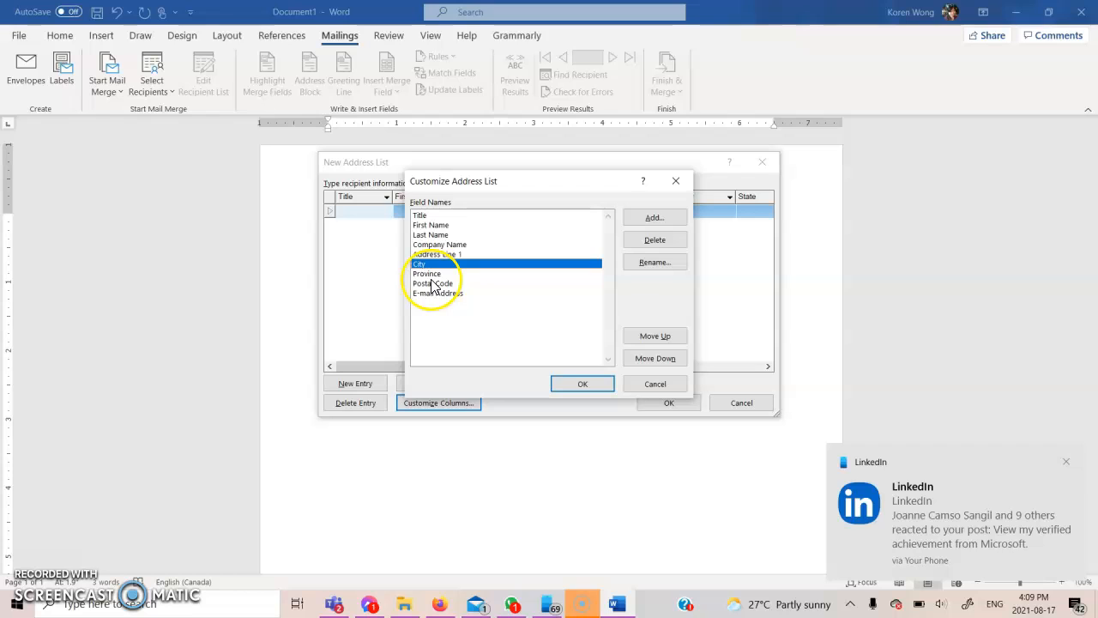
click(433, 284)
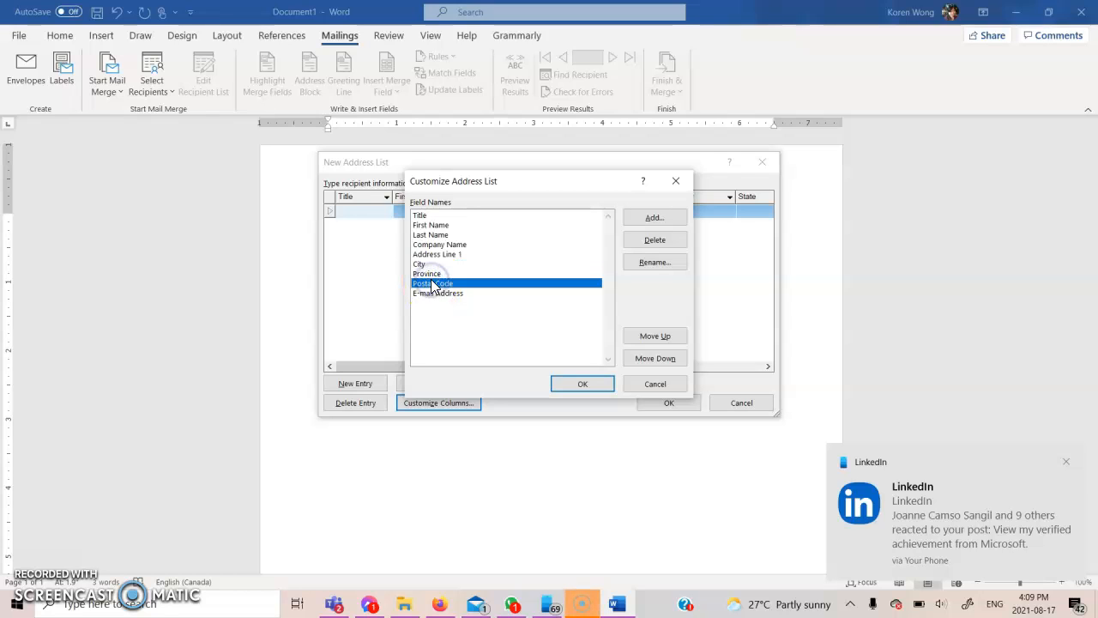
Accept the fields and enter title Mr. plus the first recipient's first and last name
click(554, 390)
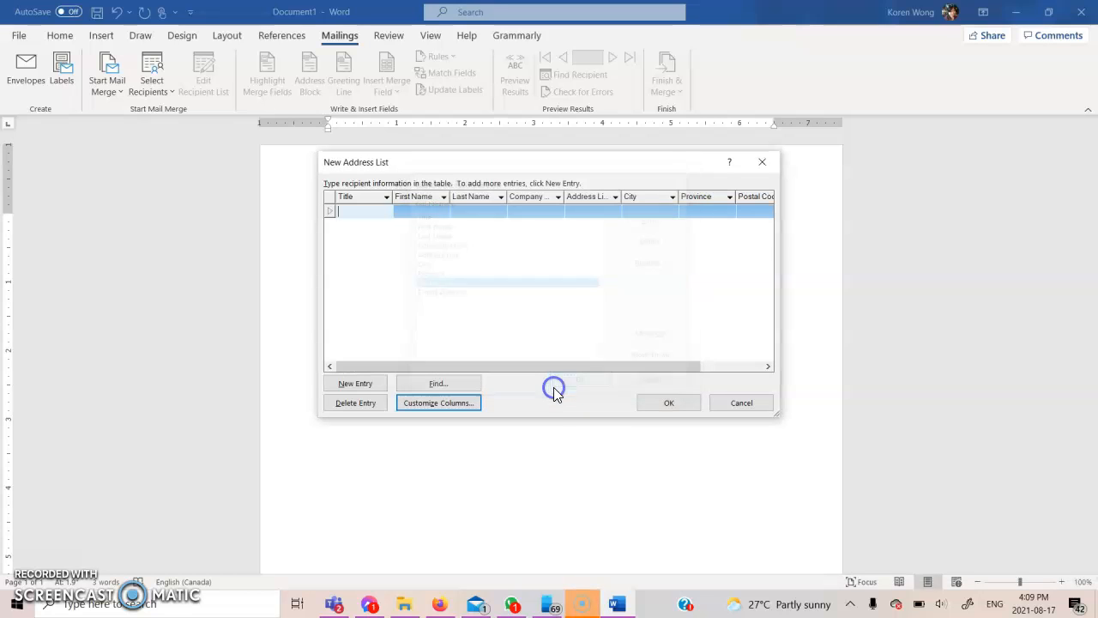
click(347, 212)
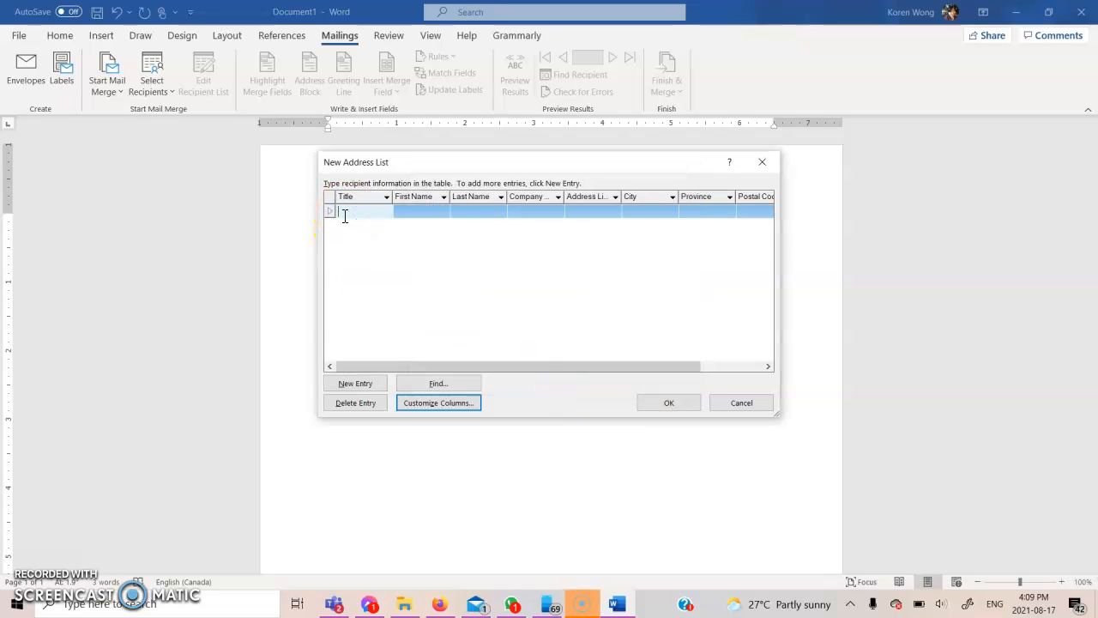
text(Mr.)
click(421, 211)
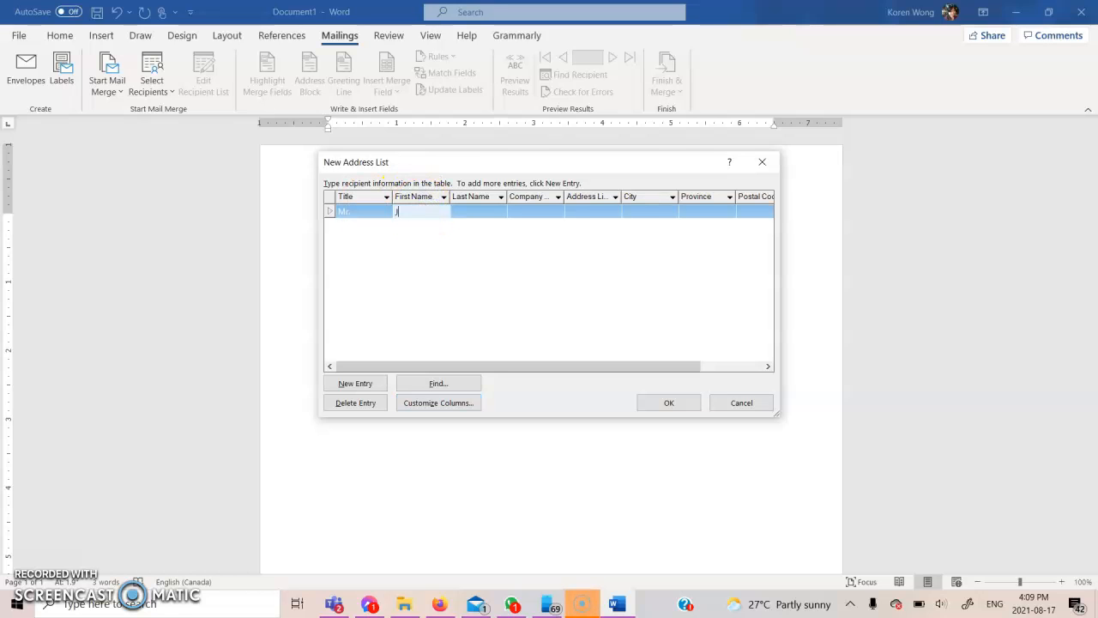
click(468, 212)
text(Don)
click(525, 192)
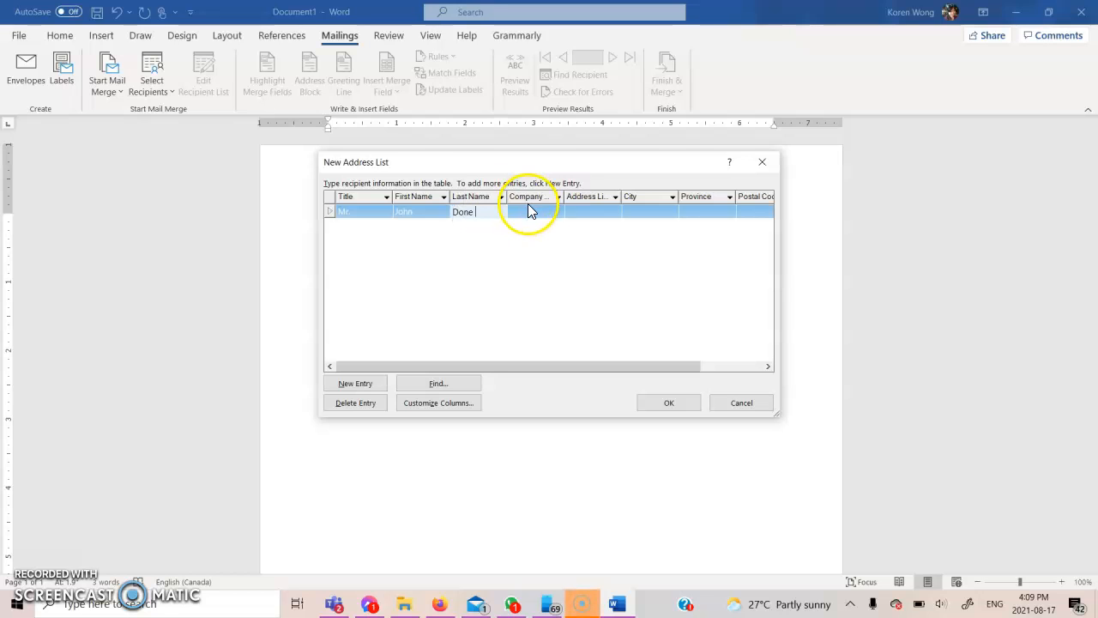
click(489, 211)
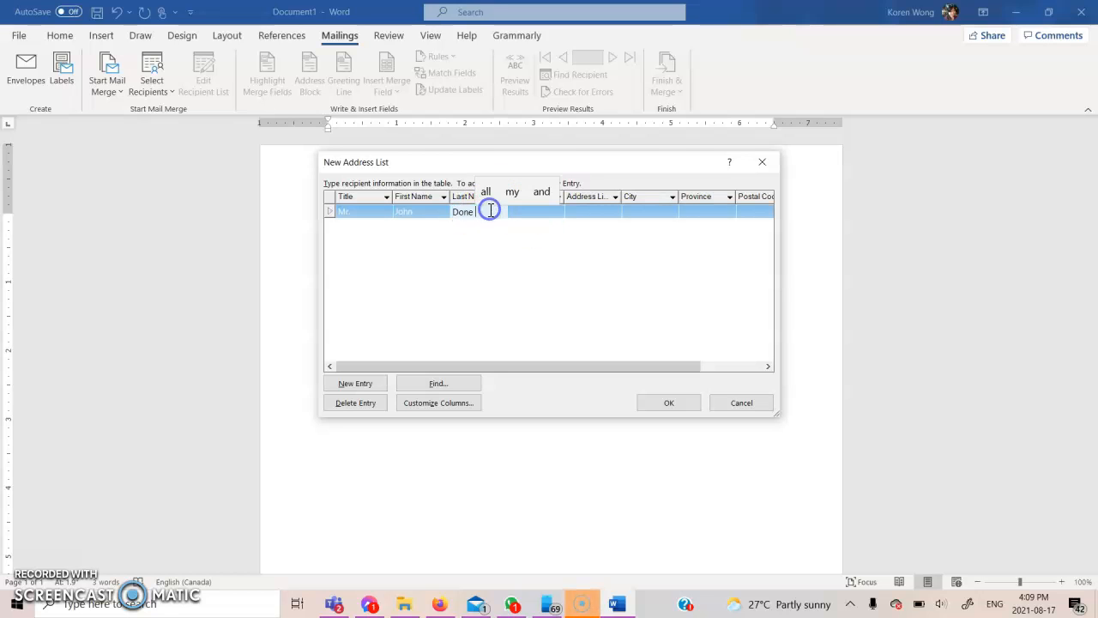
key(BackSpace)
key(BackSpace)
key(BackSpace)
text(e)
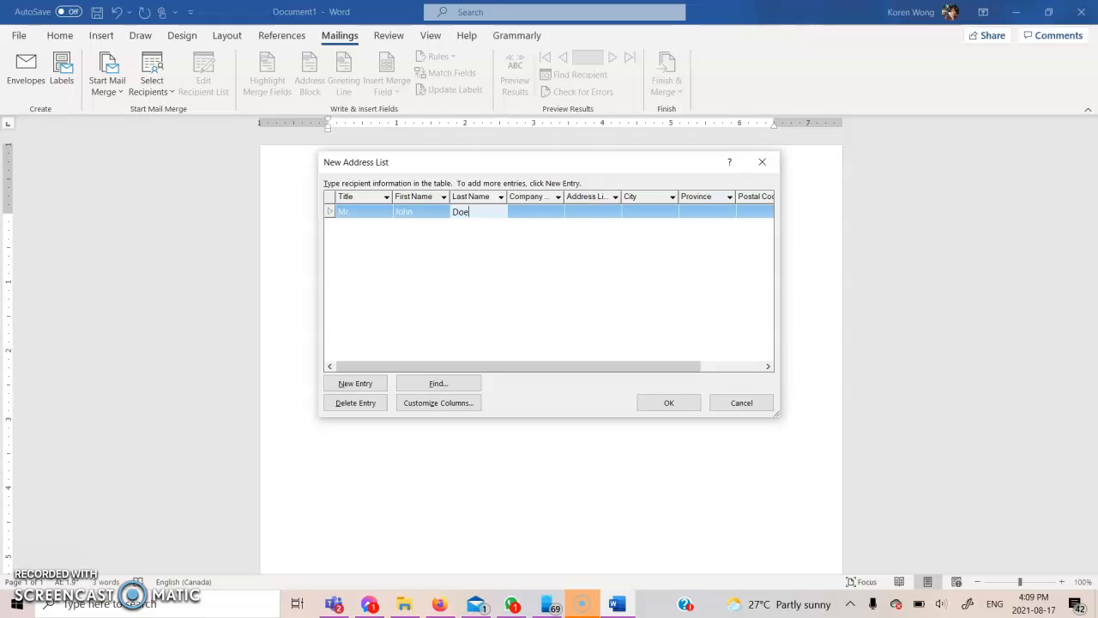
click(525, 214)
Fill in company Centennial College, the street address and the city
text(Centennial )
text(College)
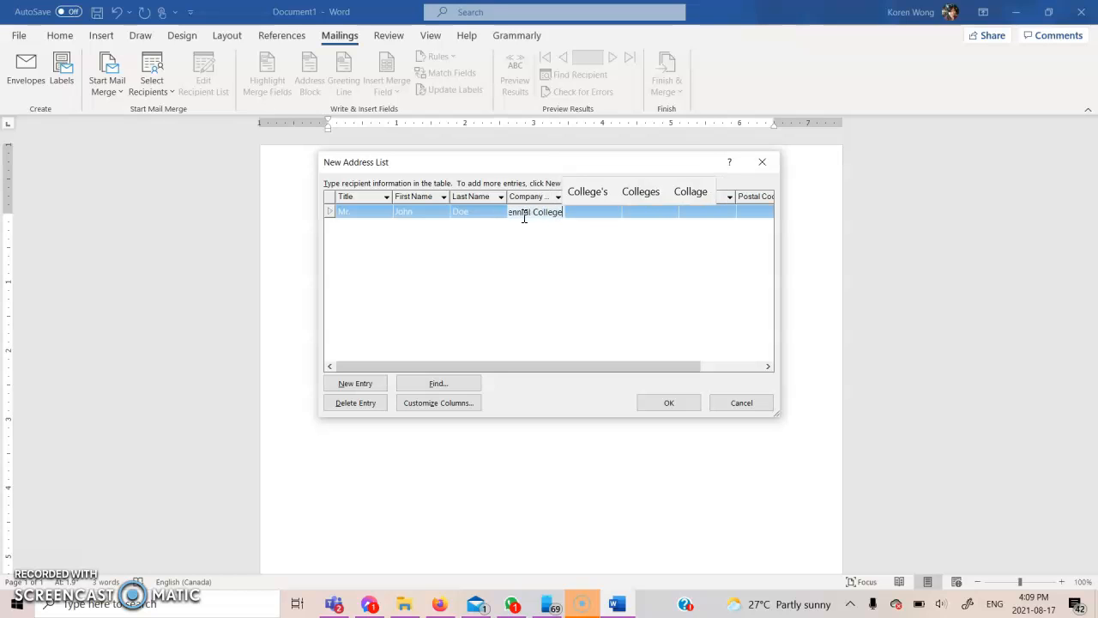
click(605, 214)
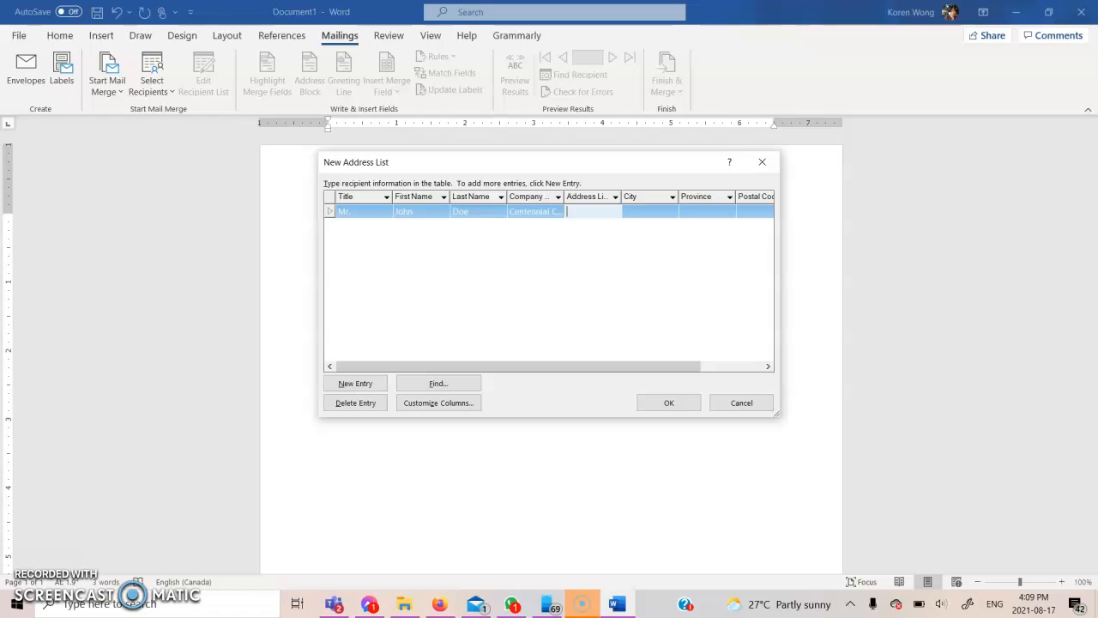
text(941 Progress Avenue)
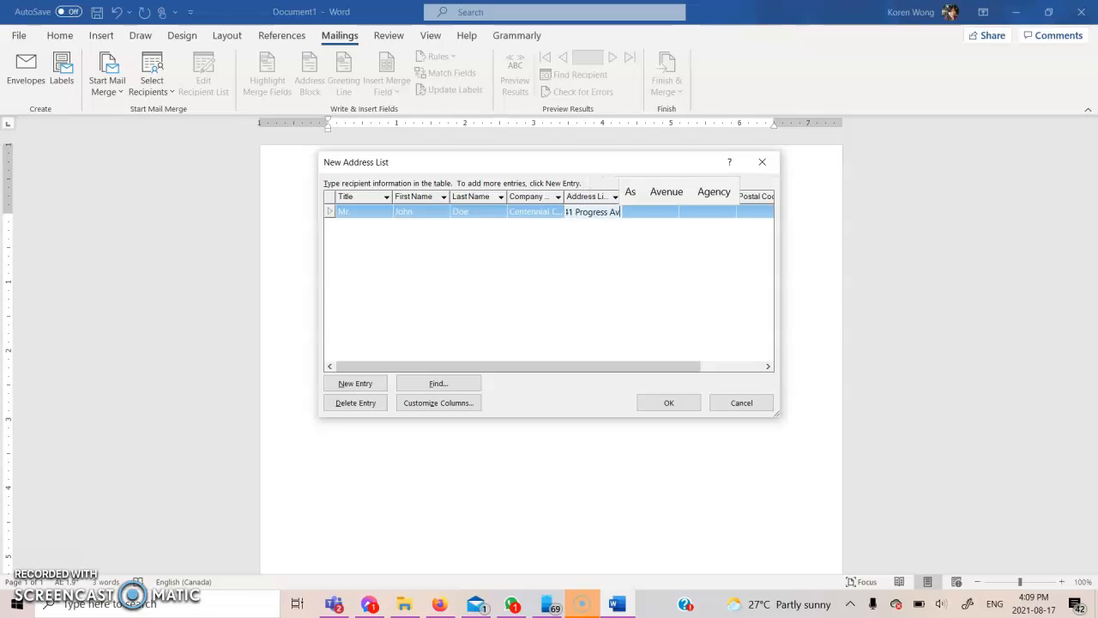
click(635, 211)
text(Scar)
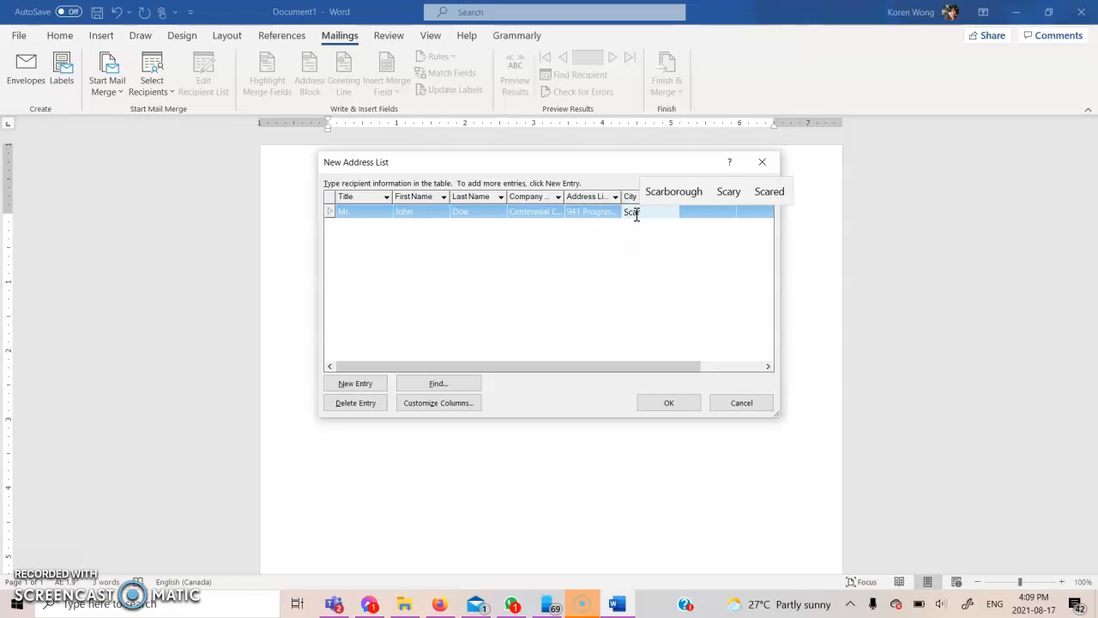
text(bor)
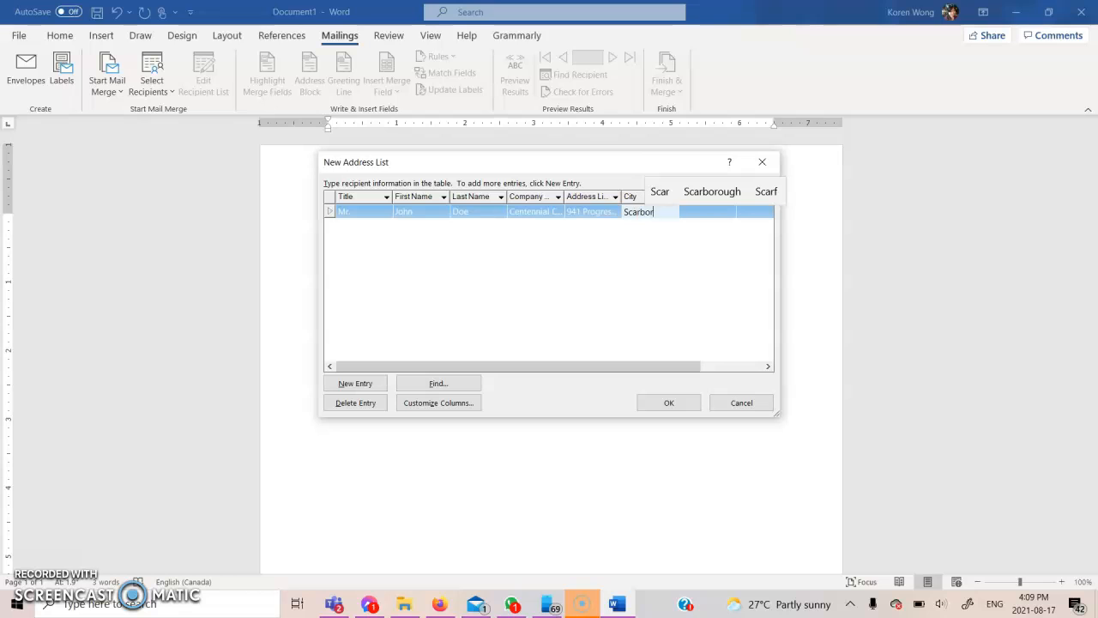
text(ough)
Complete the first entry with province ON, its postal code and the recipient's e-mail address
click(639, 369)
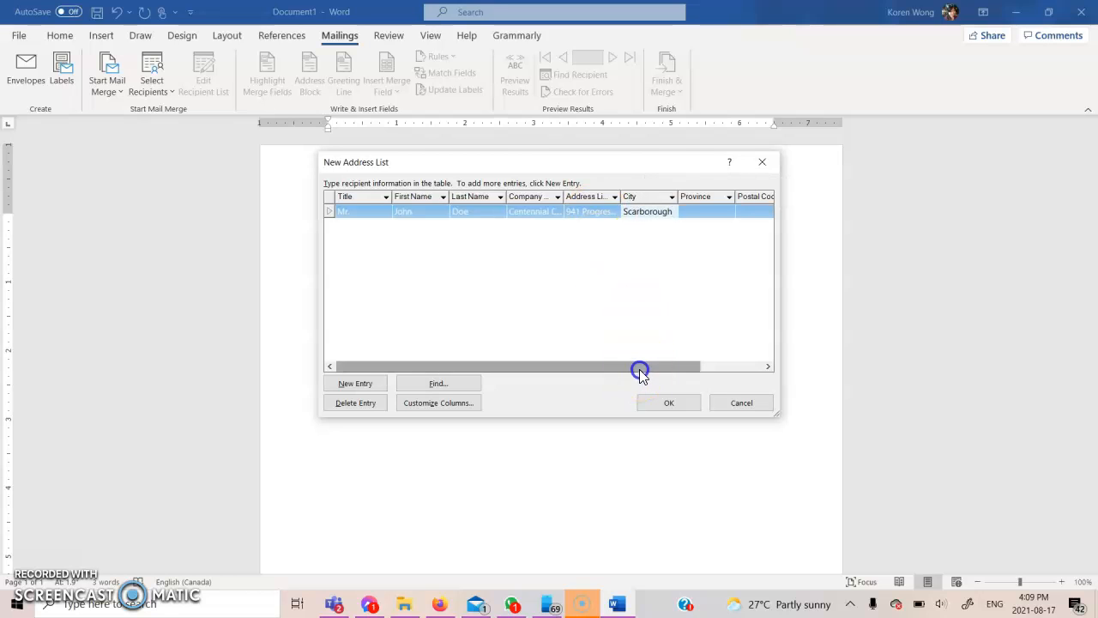
drag(639, 368, 728, 367)
click(642, 210)
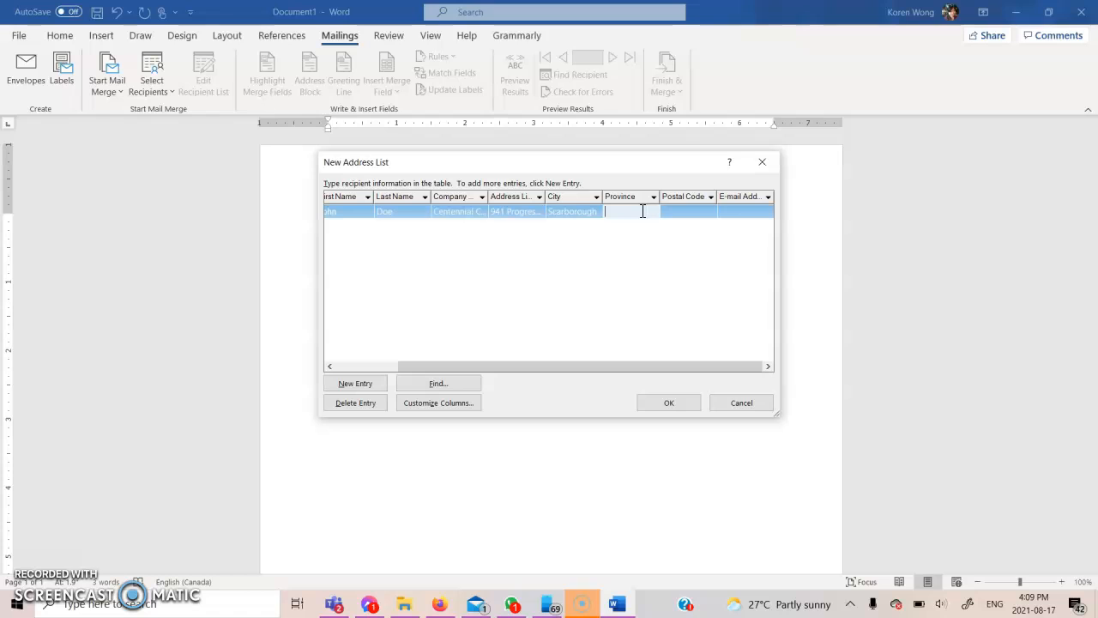
text(ON)
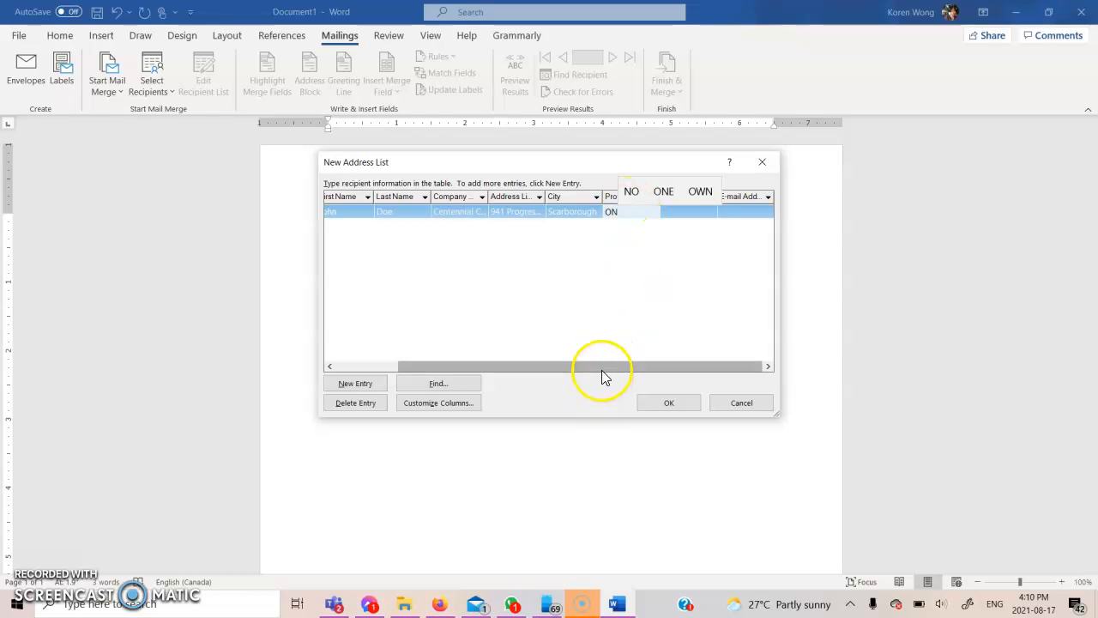
click(658, 350)
click(688, 210)
text(M1G 3T9)
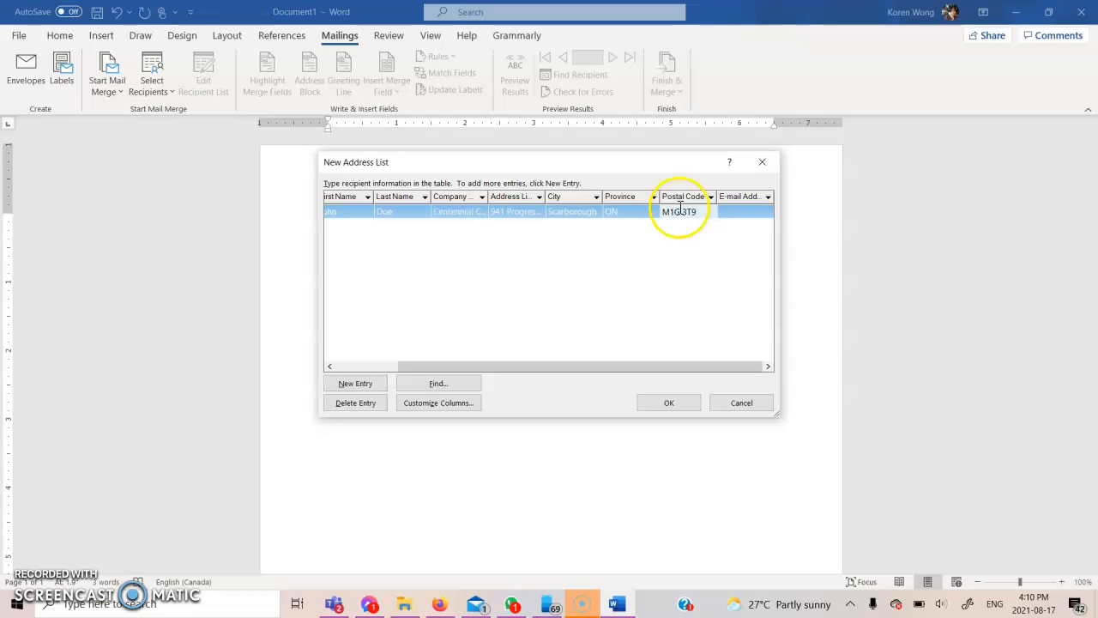
click(736, 214)
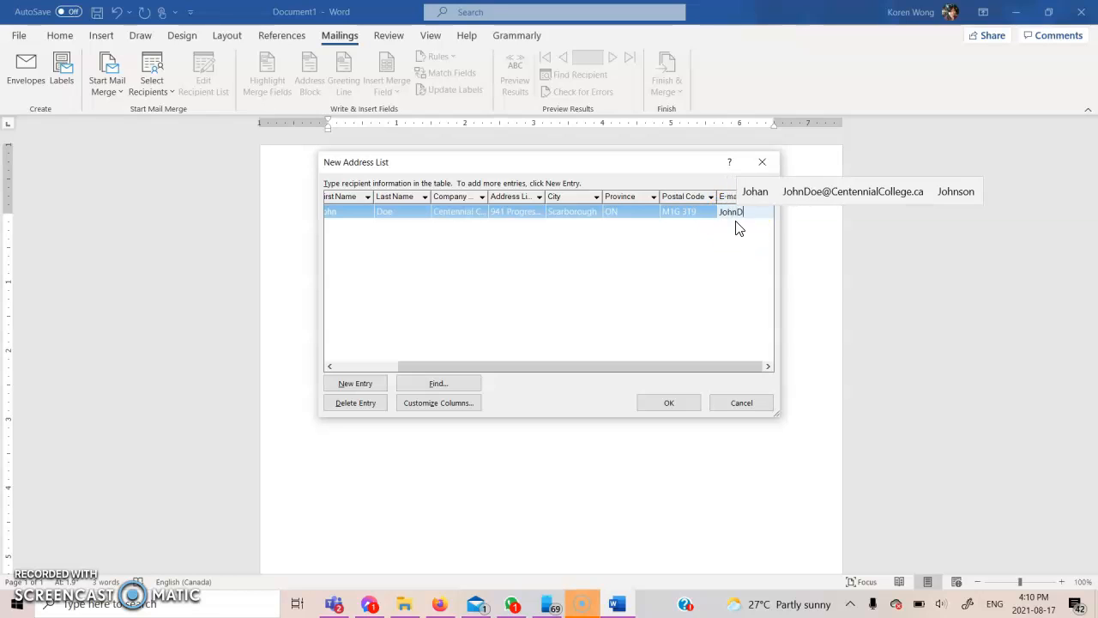
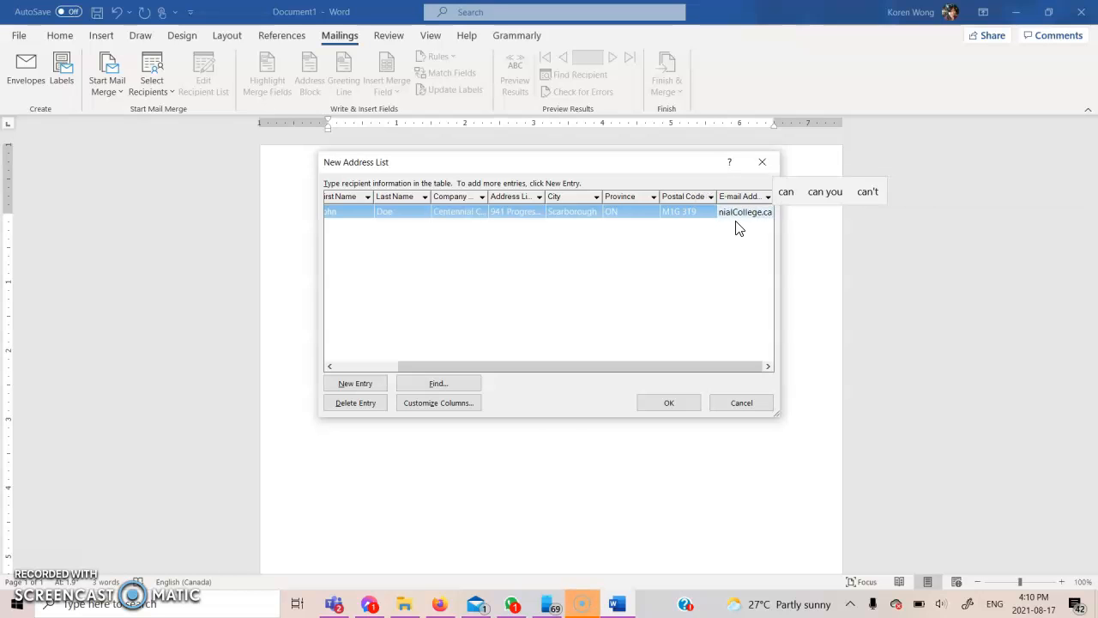
drag(552, 367, 427, 371)
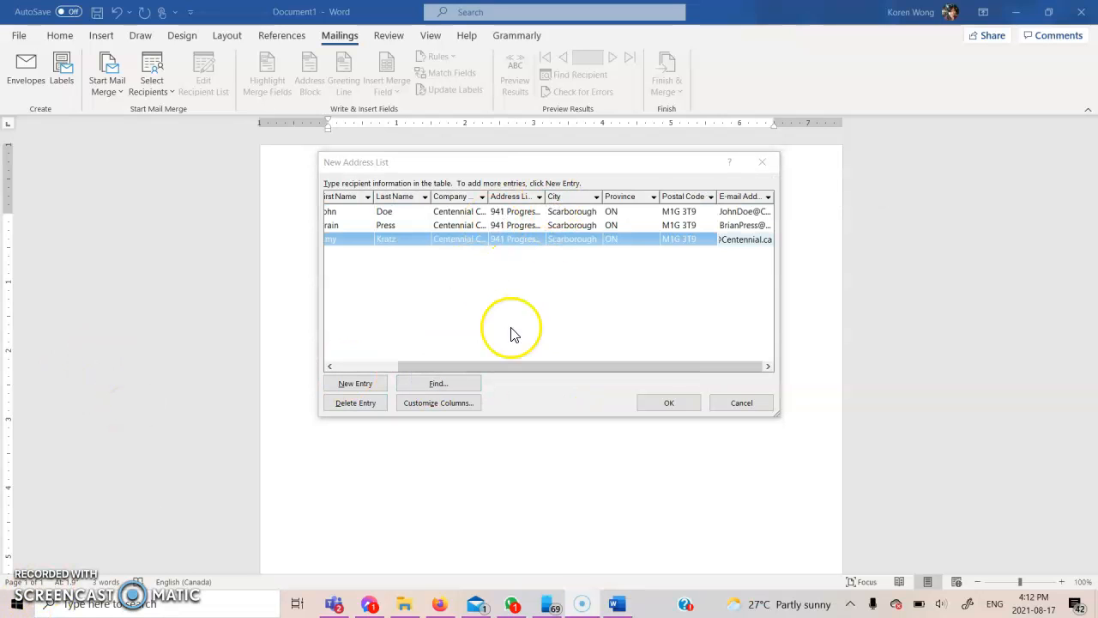
Accept the three-recipient address list to bring up the Save Address List dialog
click(669, 403)
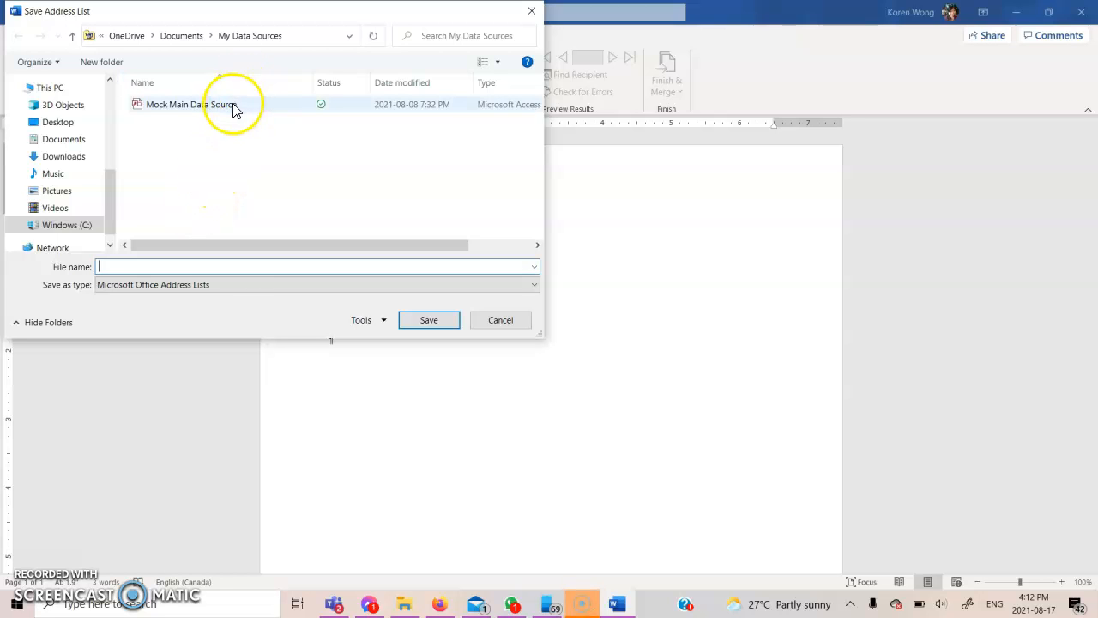
Browse Documents > Office Admin second Semester > Introduction to word > Mail Merge > Uknown Mail merge
drag(111, 203, 103, 110)
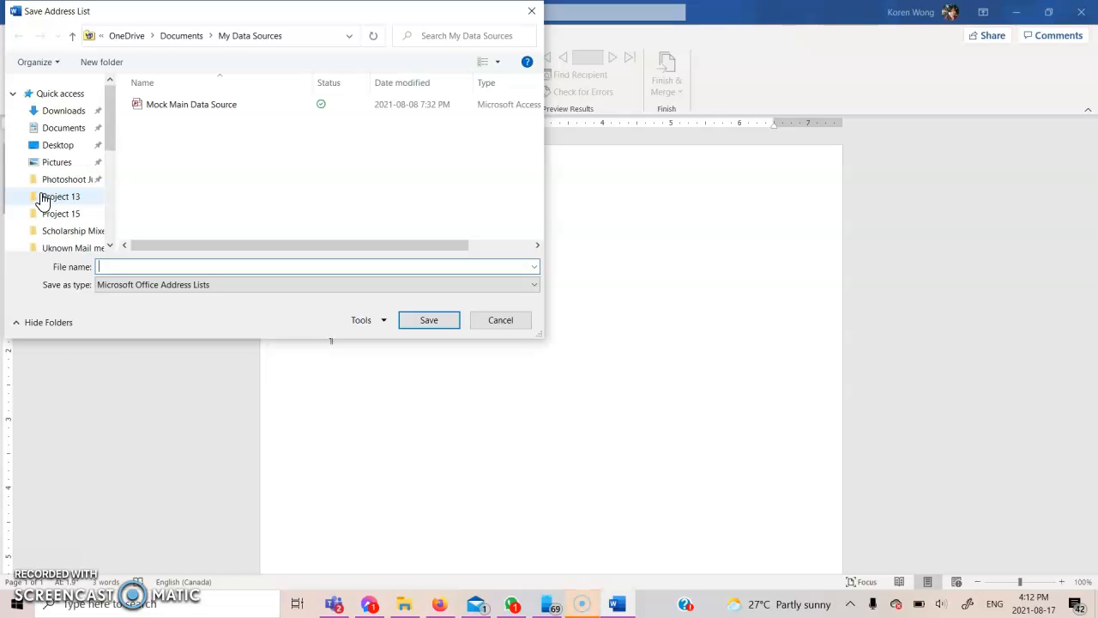
click(79, 130)
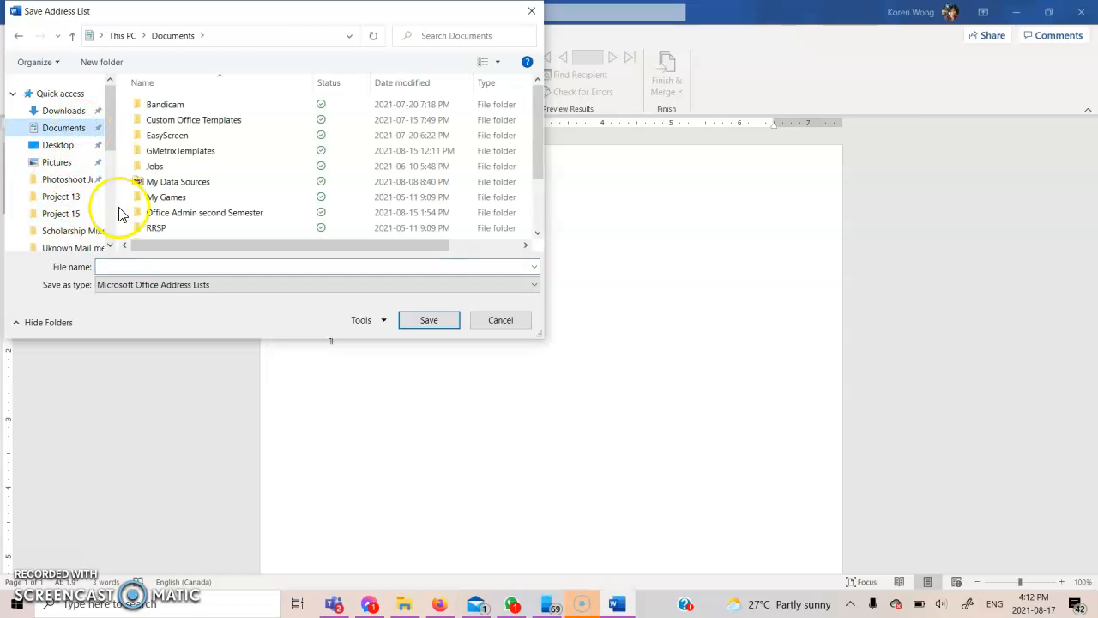
double_click(190, 214)
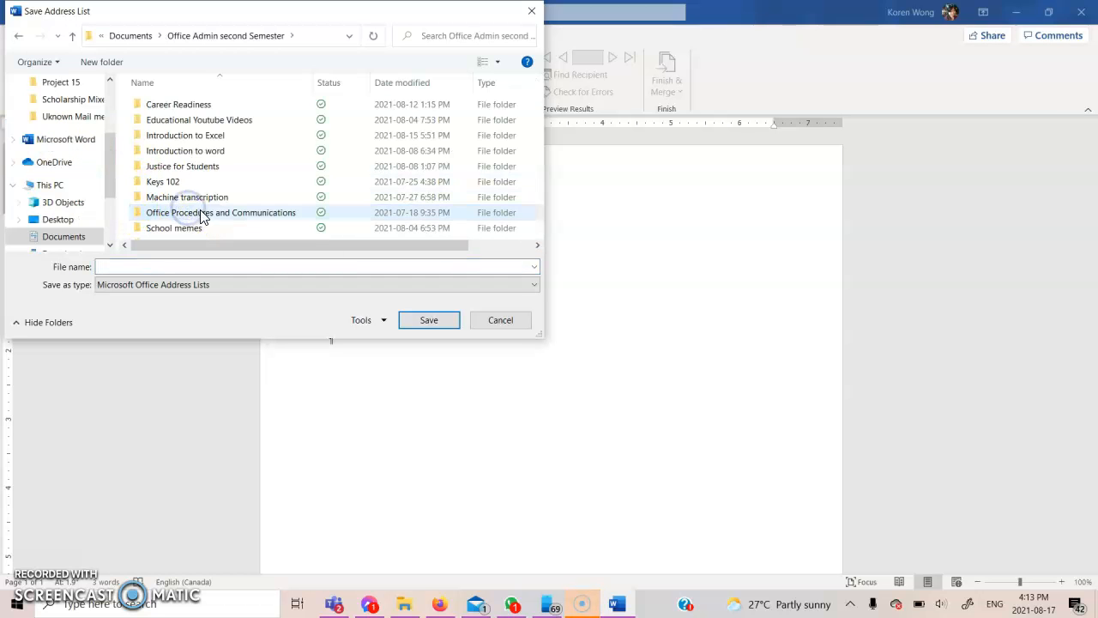
double_click(208, 151)
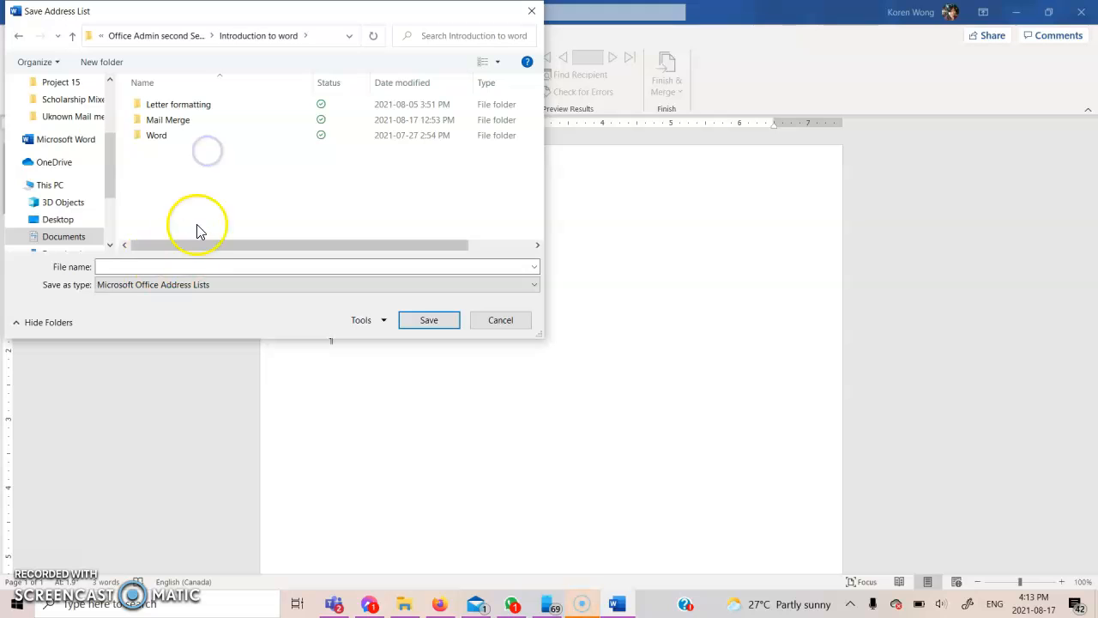
double_click(208, 120)
click(197, 169)
double_click(197, 172)
Save the address list as 'Mock Data Source'
click(143, 266)
text(Mock Data Source)
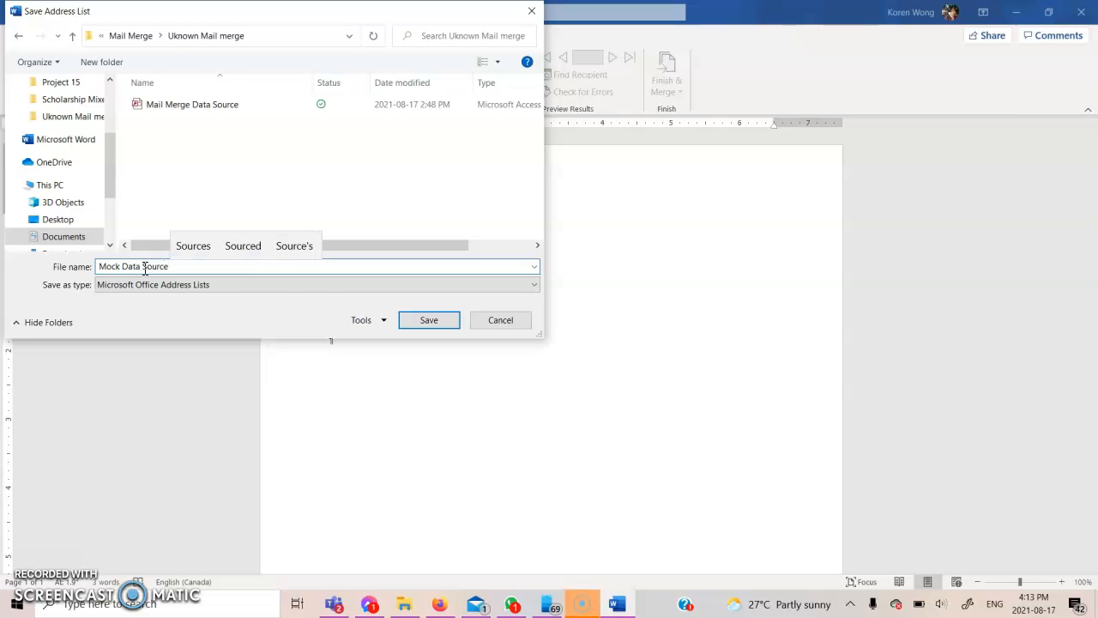
key(Return)
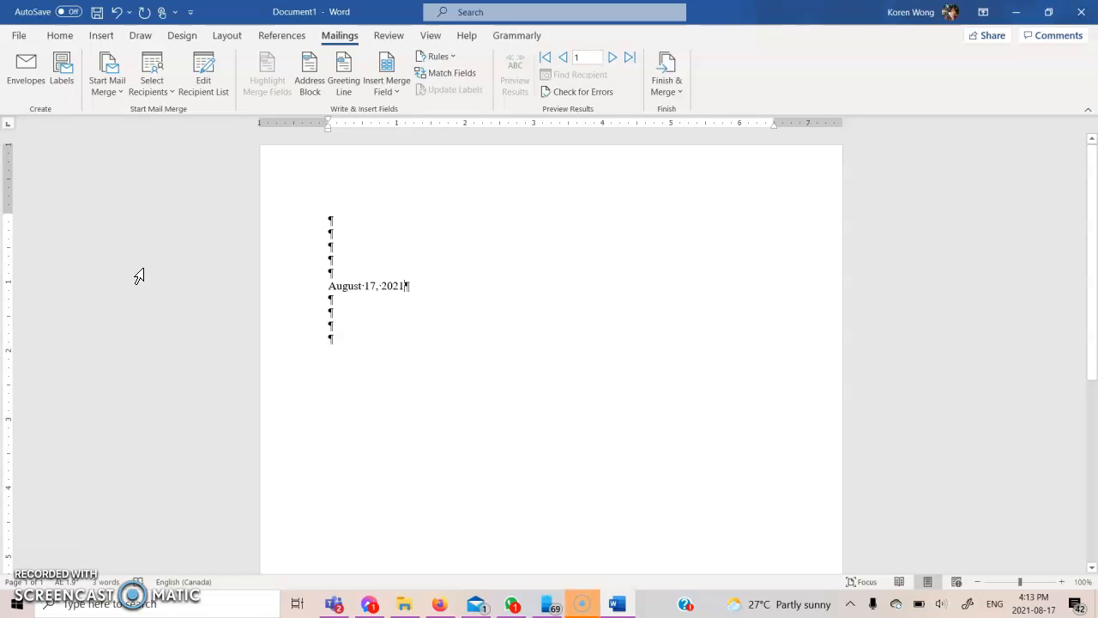
click(329, 334)
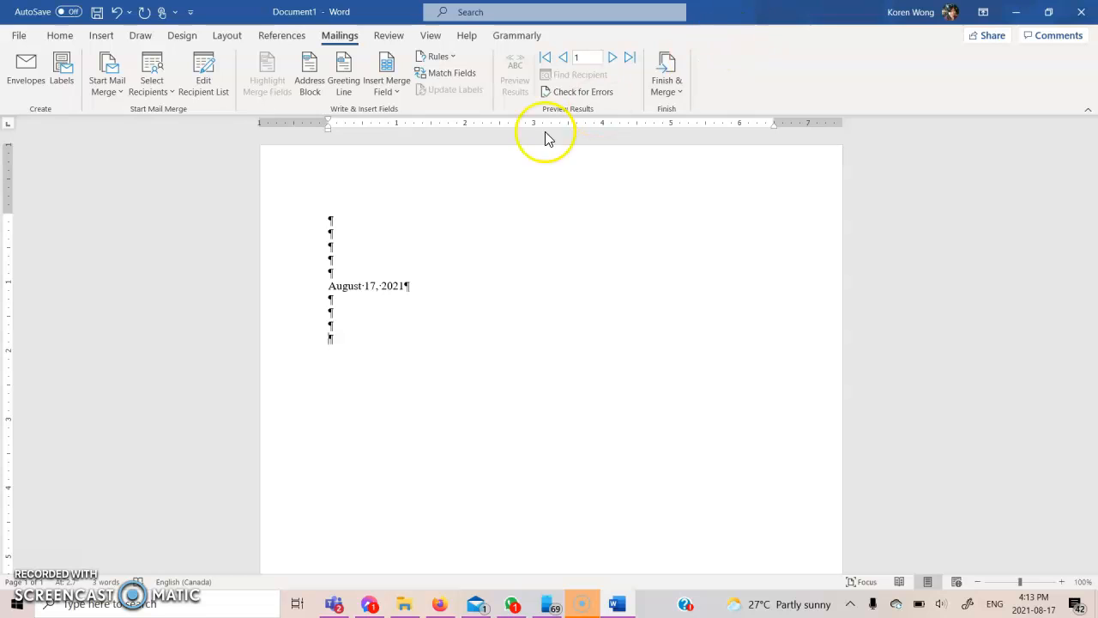
click(319, 87)
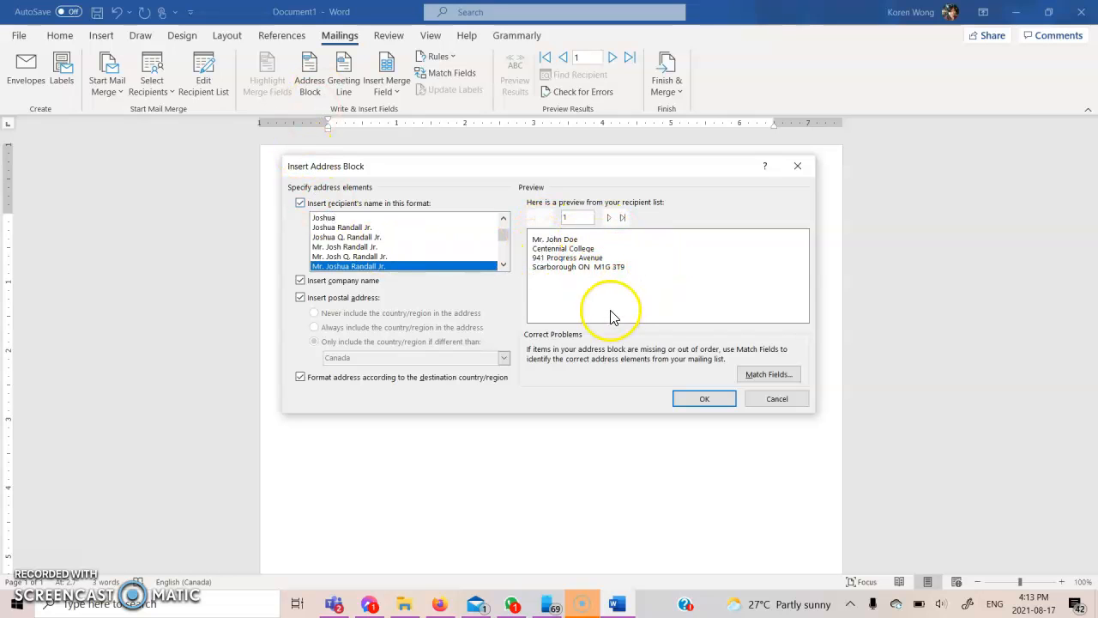
click(608, 219)
click(609, 219)
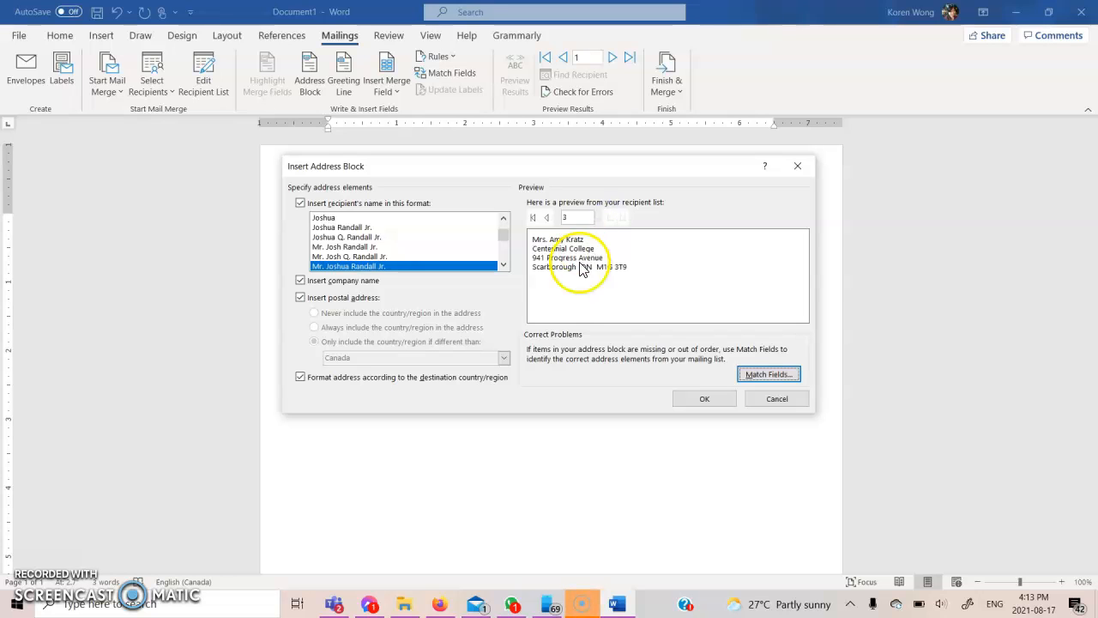
click(767, 399)
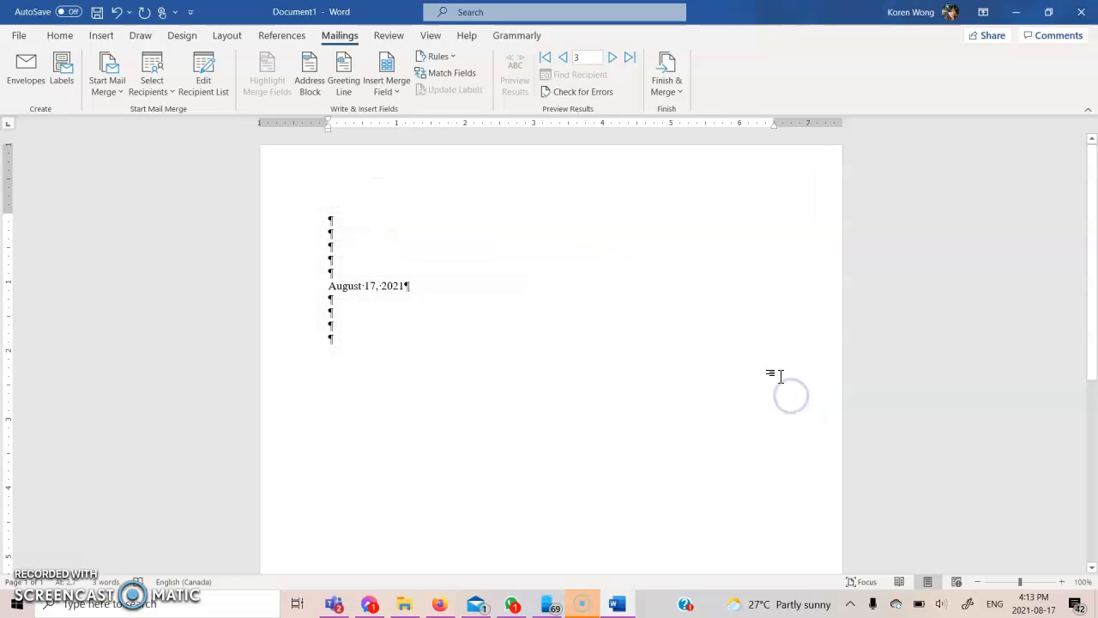
Insert the Title, First_Name and Last_Name merge fields below the date as the name line
click(399, 92)
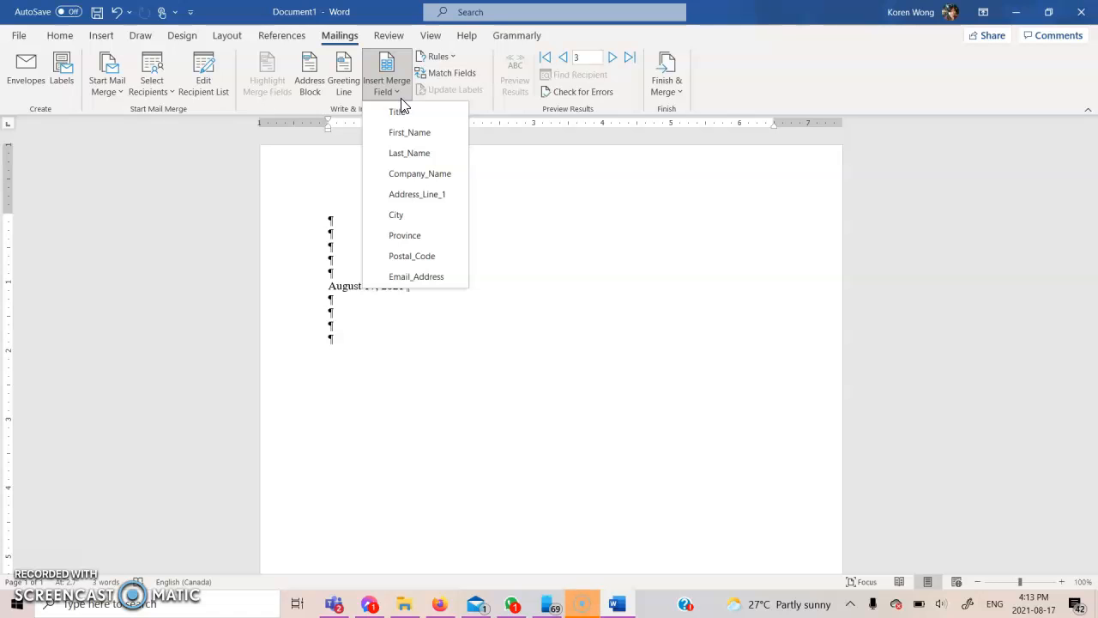
click(398, 105)
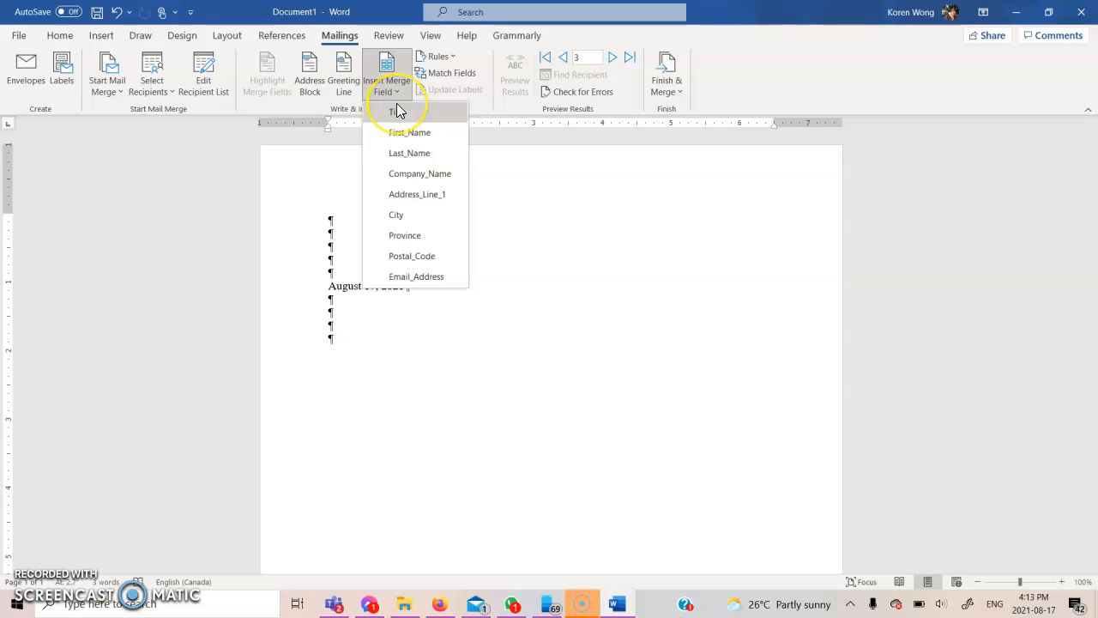
click(397, 111)
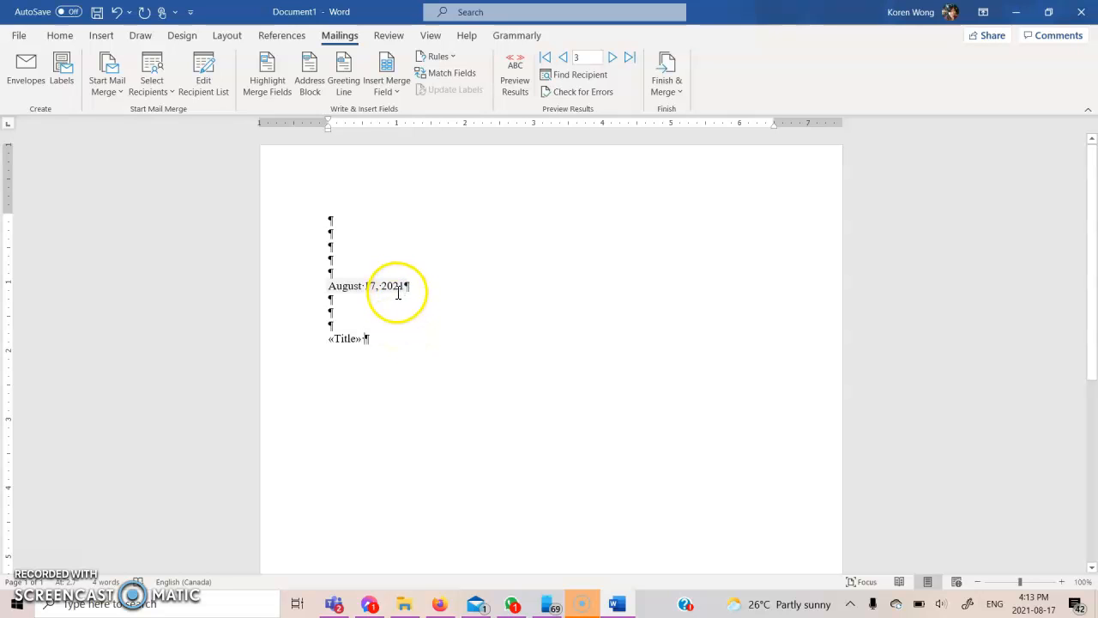
click(346, 81)
click(702, 391)
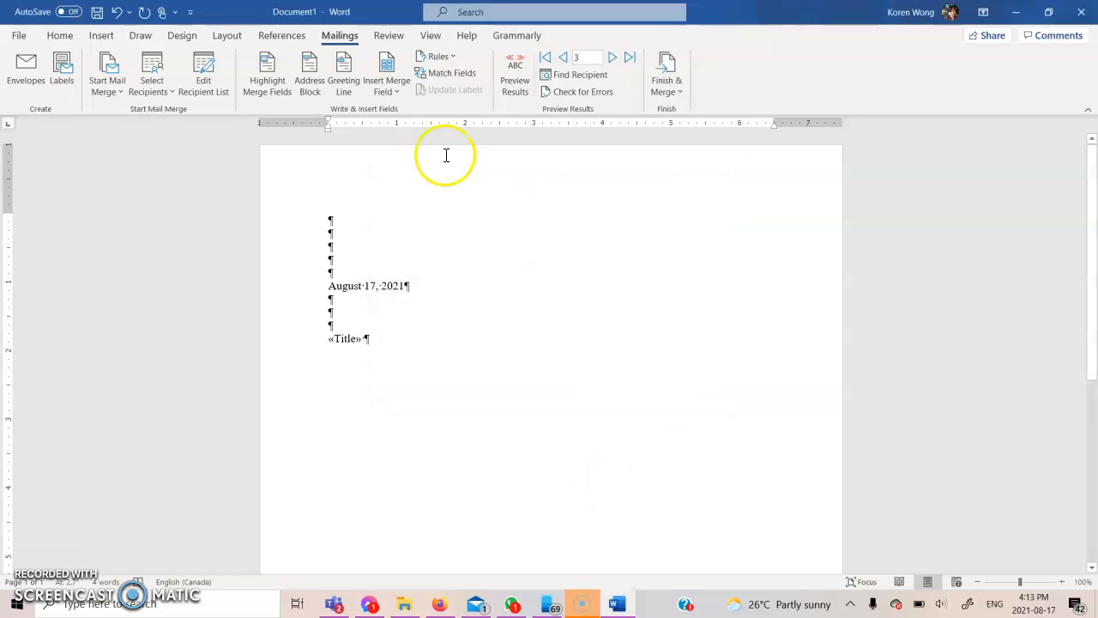
click(404, 96)
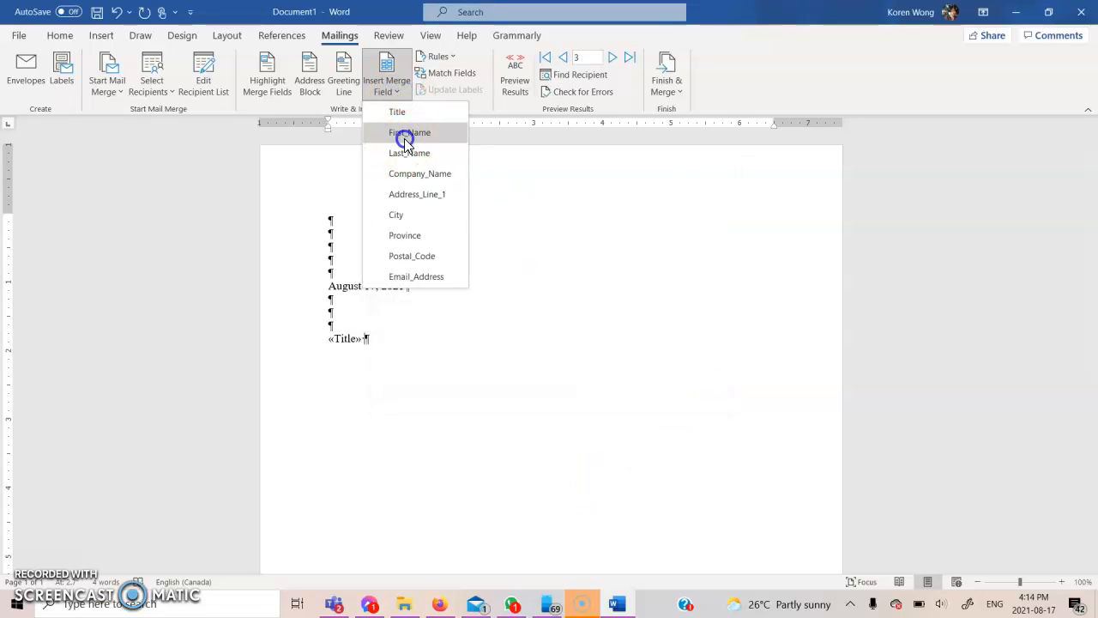
click(402, 135)
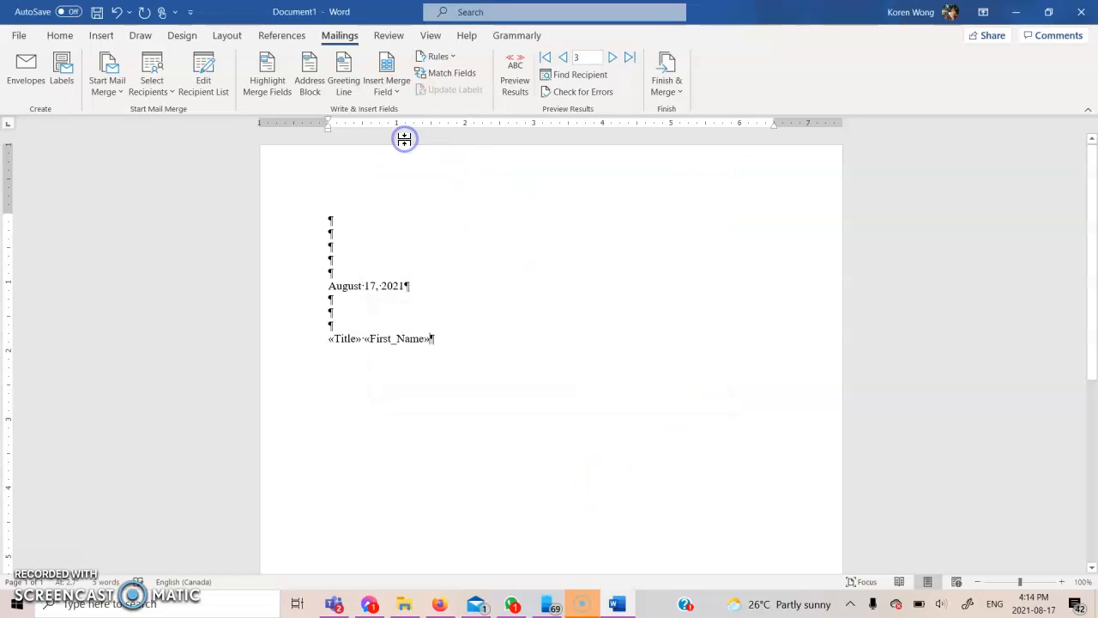
click(397, 95)
click(400, 154)
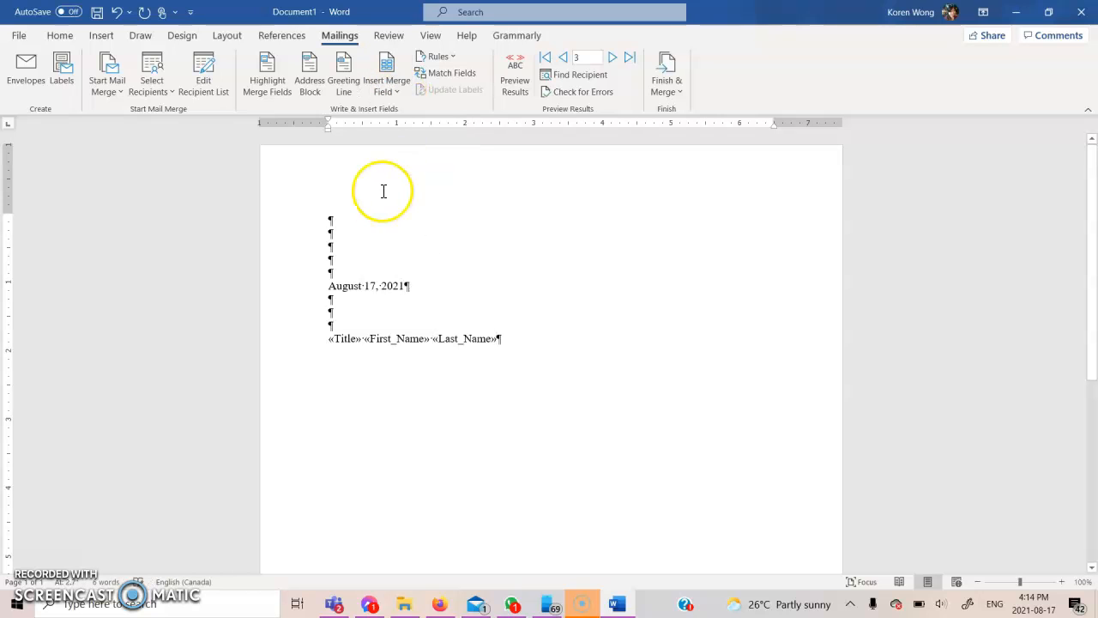
key(Return)
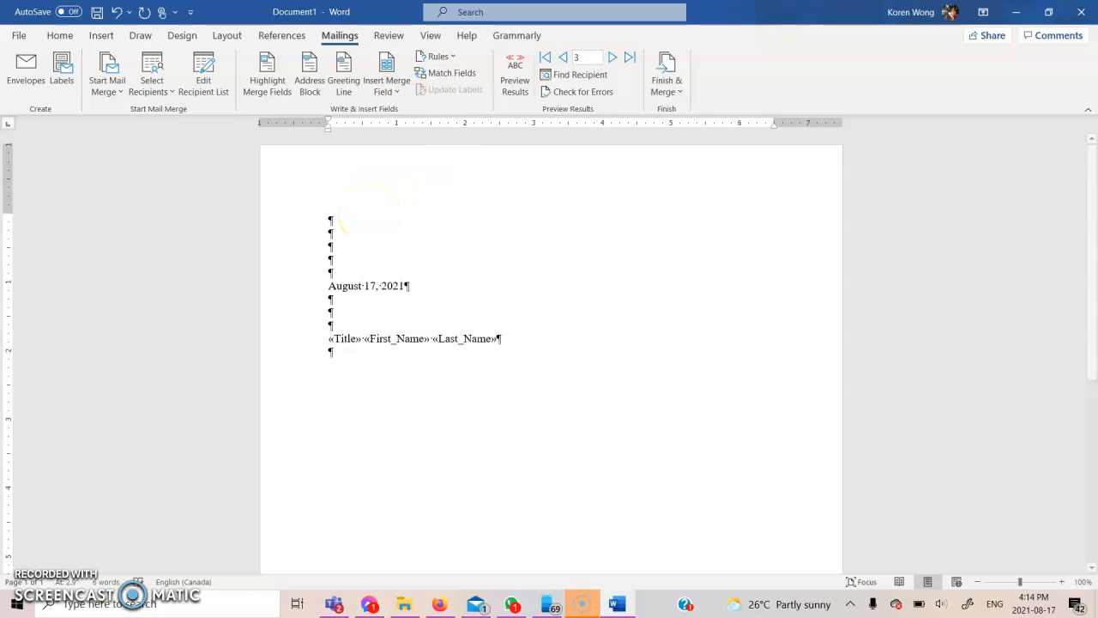
Add Company_Name and Address_Line_1 merge fields on their own lines
click(397, 94)
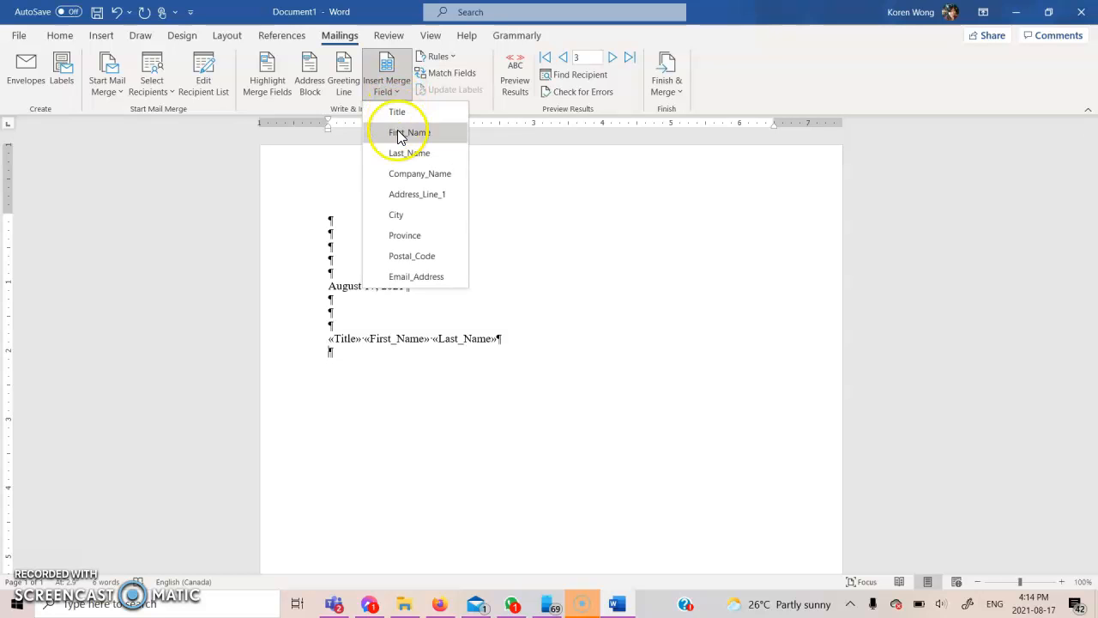
click(414, 175)
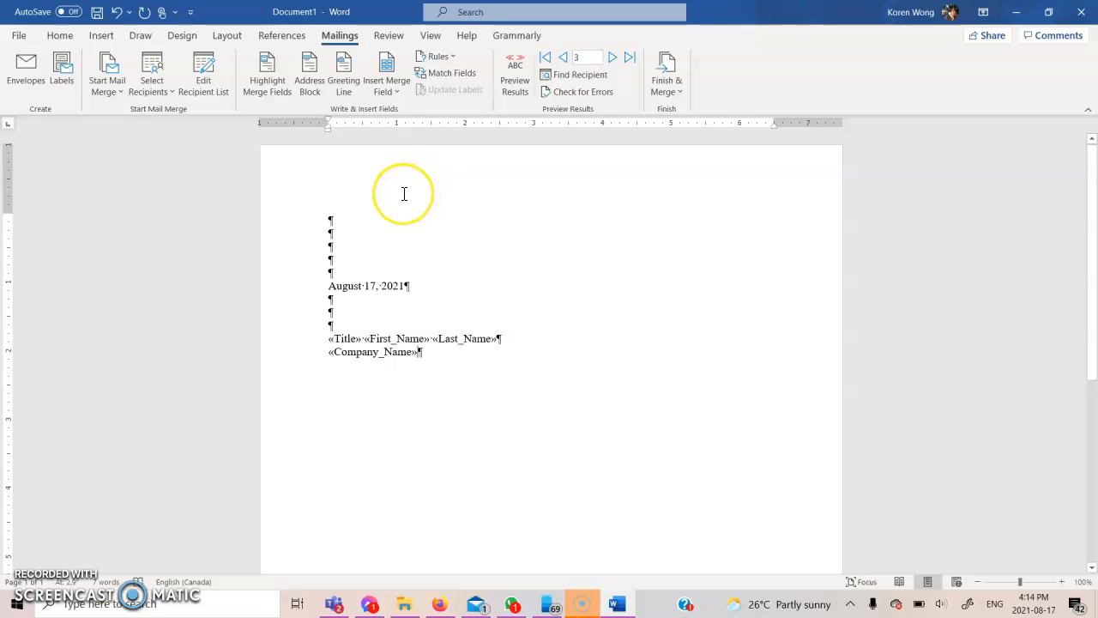
key(Return)
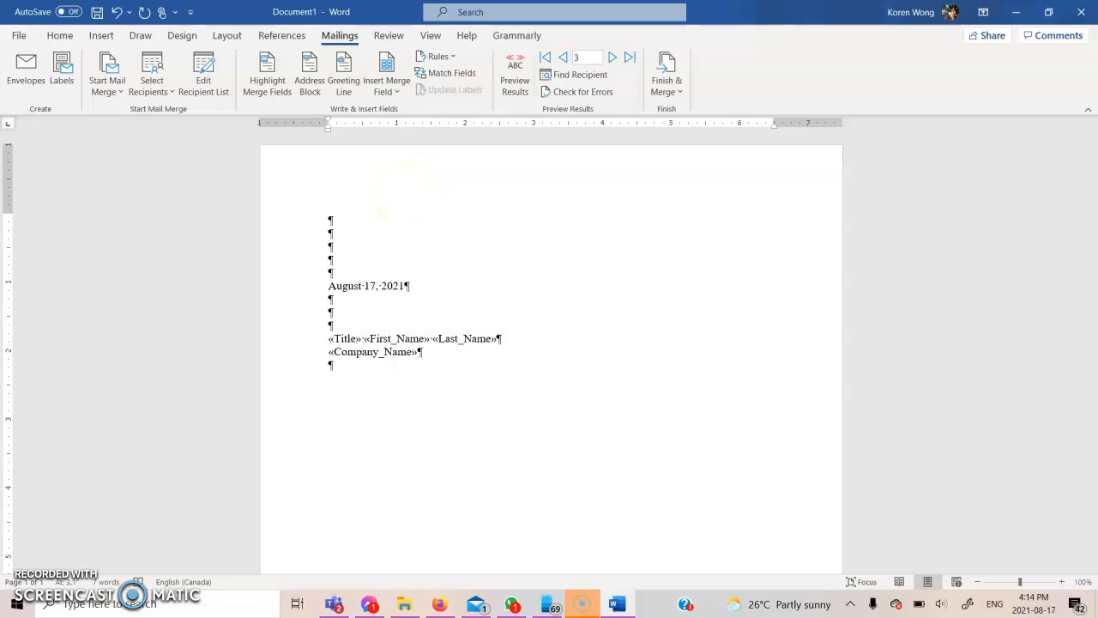
click(403, 98)
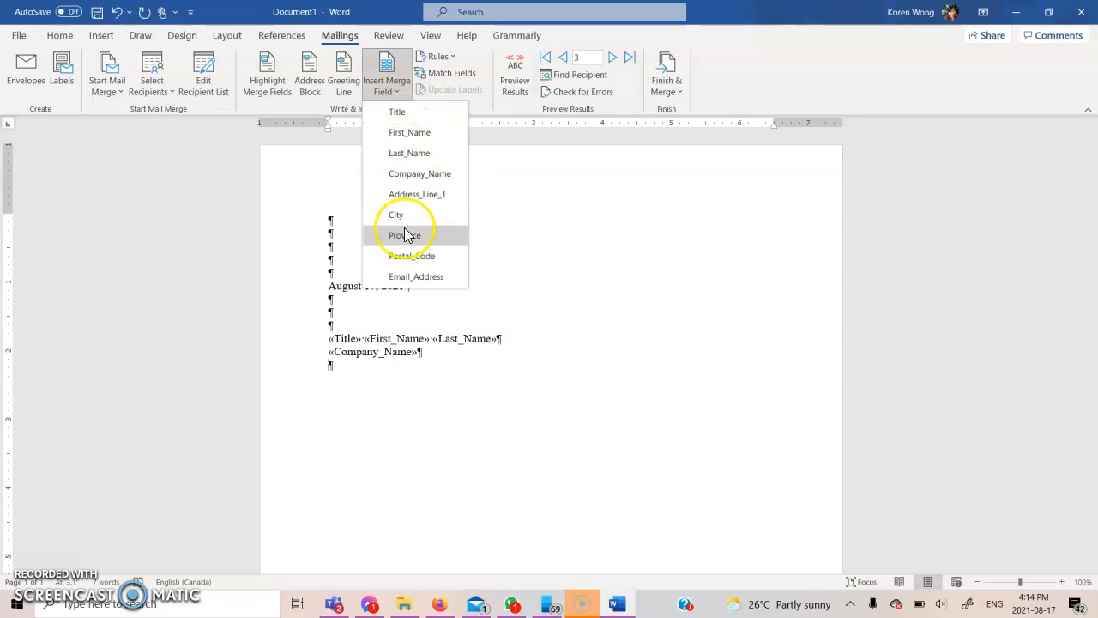
click(433, 196)
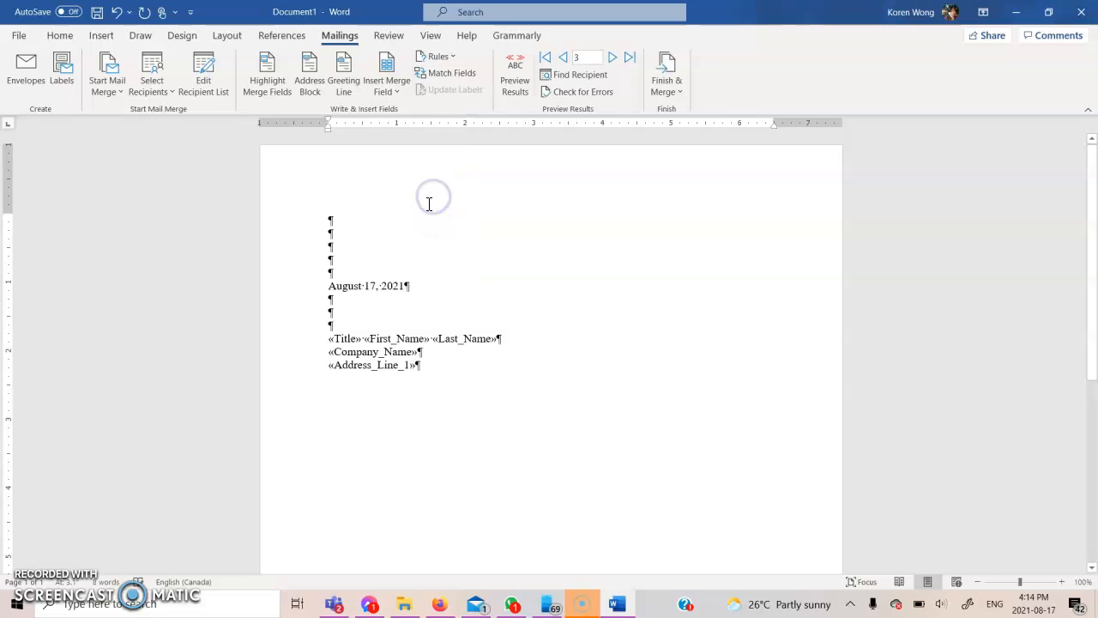
key(Return)
Add City, Province and Postal_Code merge fields on the last address line
click(401, 86)
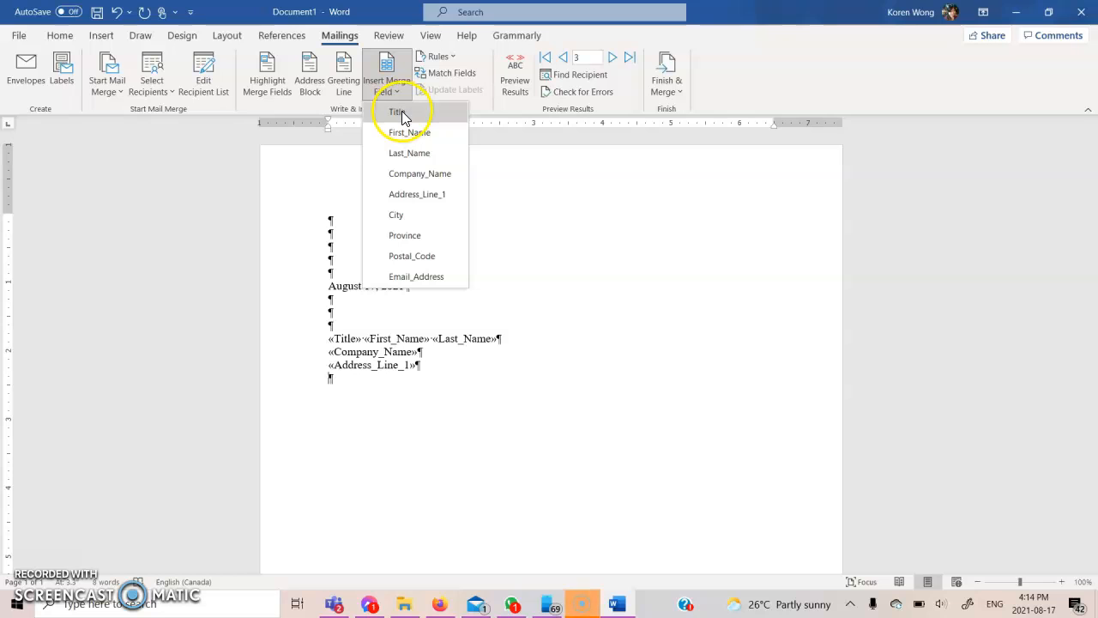
click(387, 208)
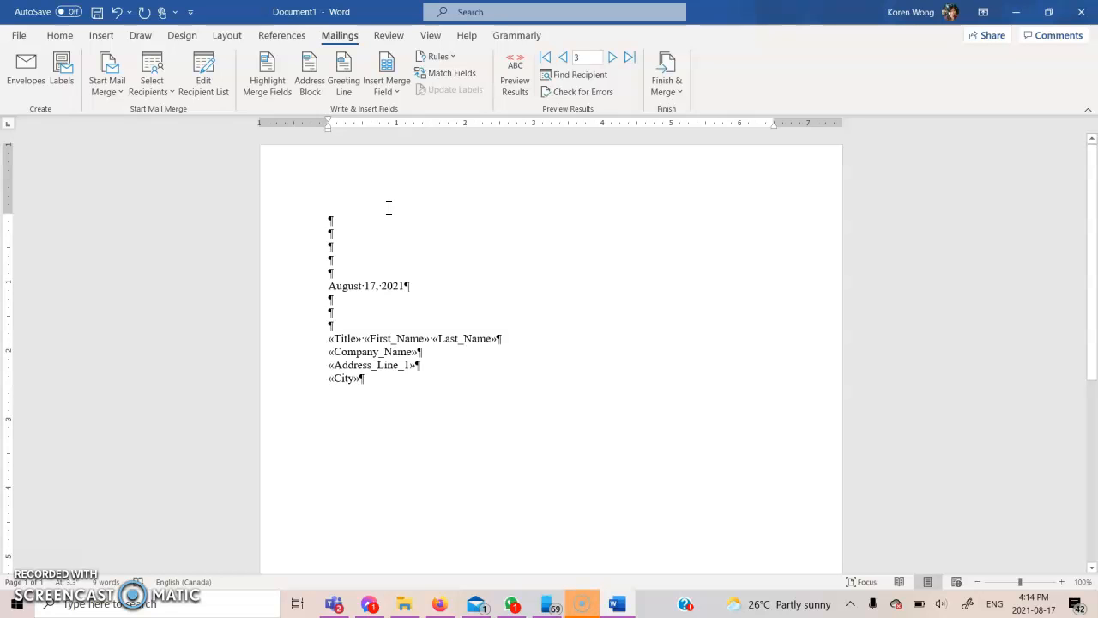
click(394, 89)
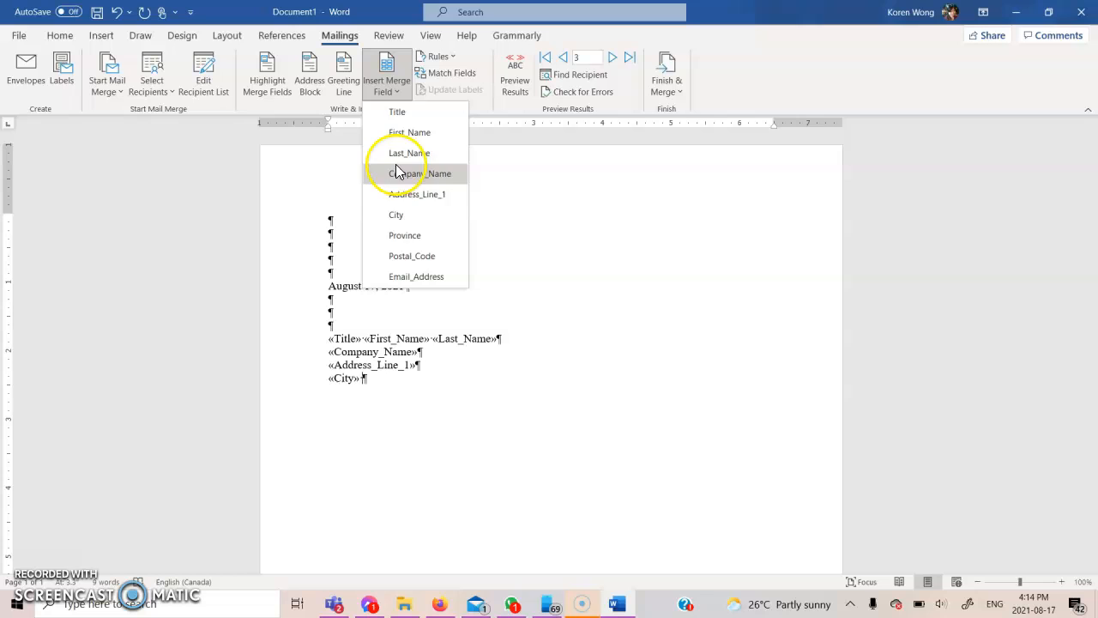
click(404, 236)
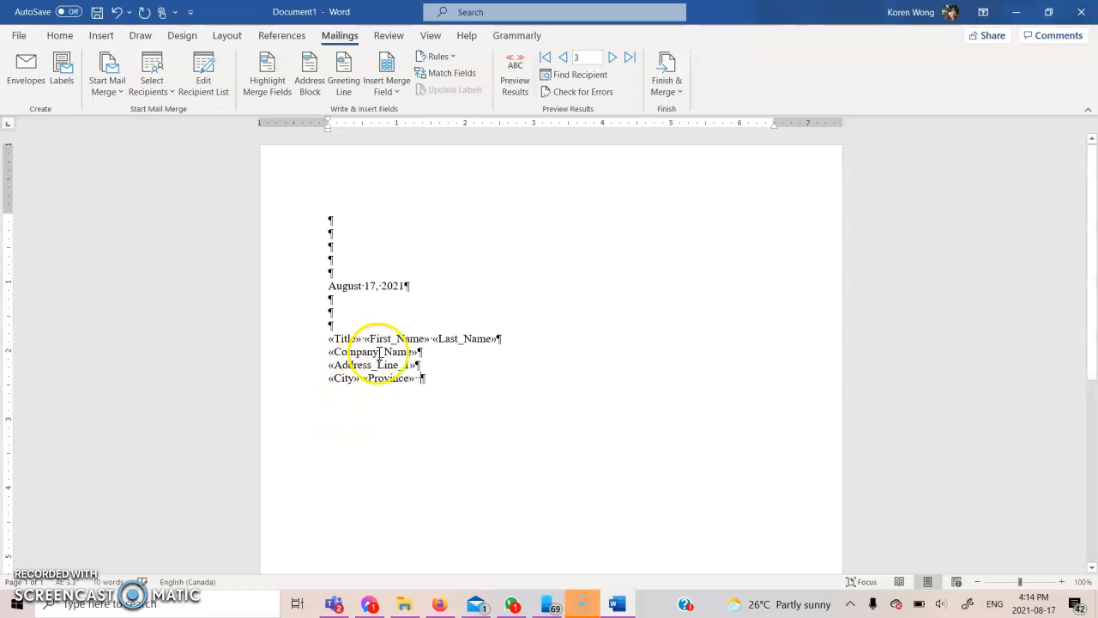
click(388, 89)
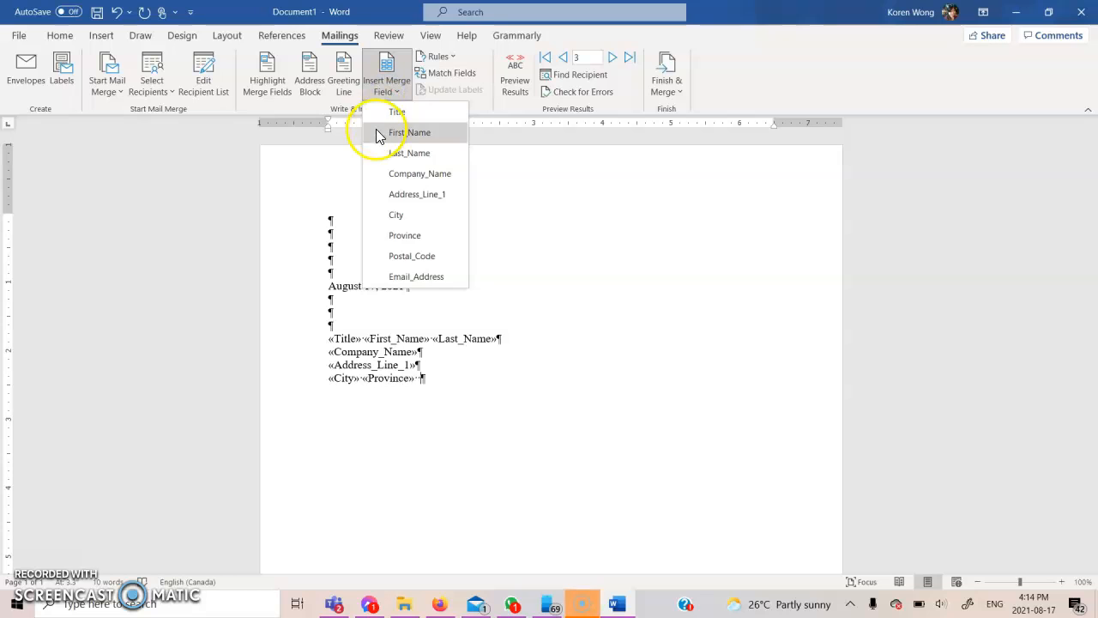
click(415, 260)
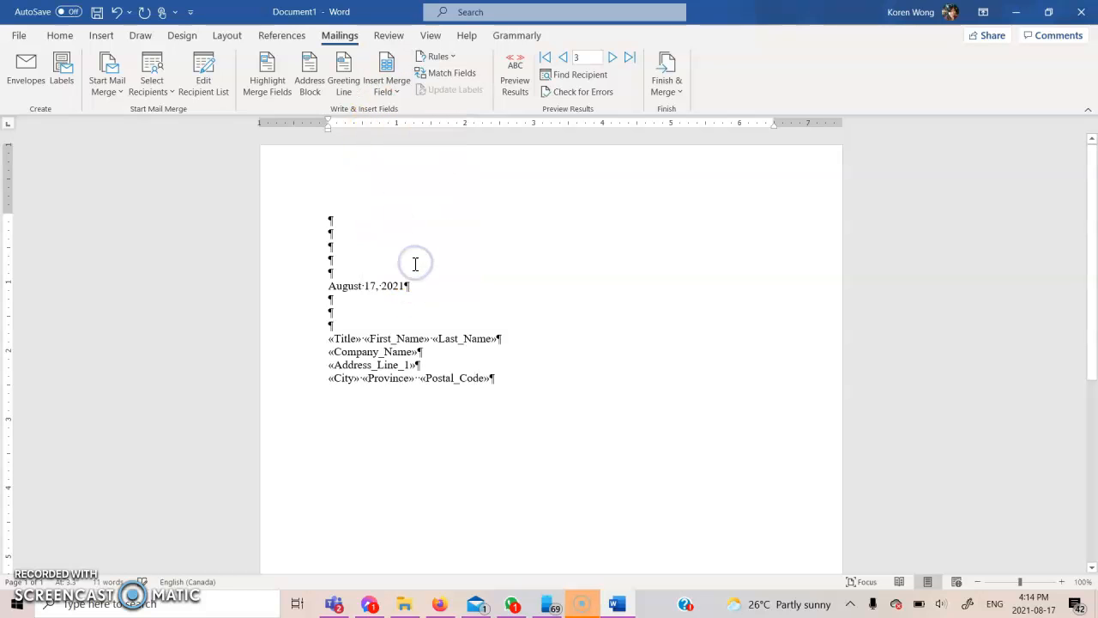
key(Return)
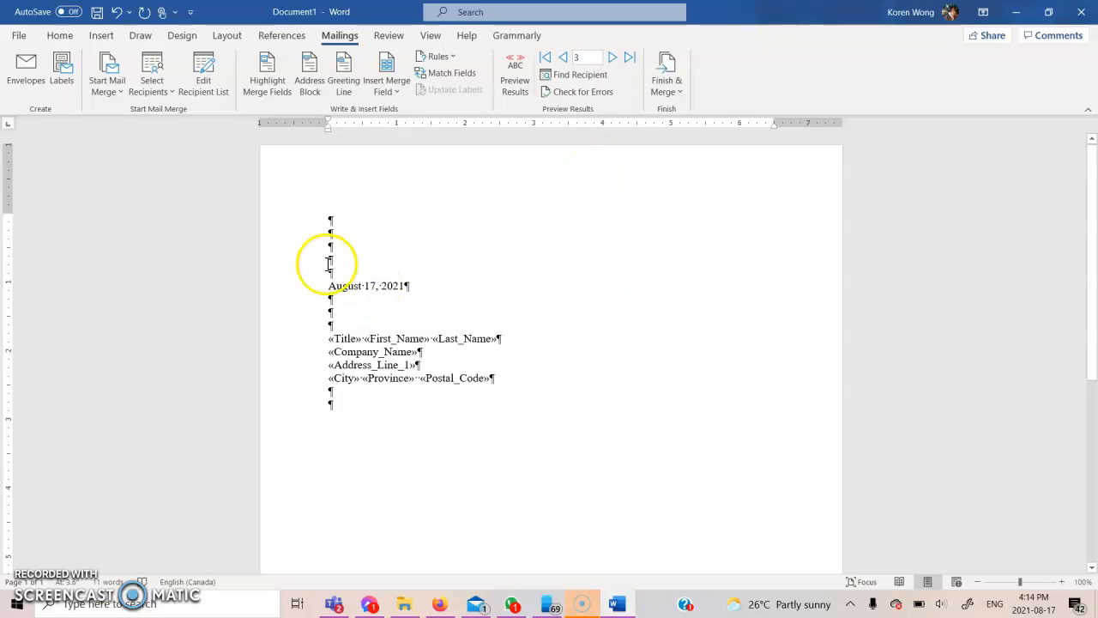
Insert a GreetingLine field with colon punctuation below the inside address
click(343, 95)
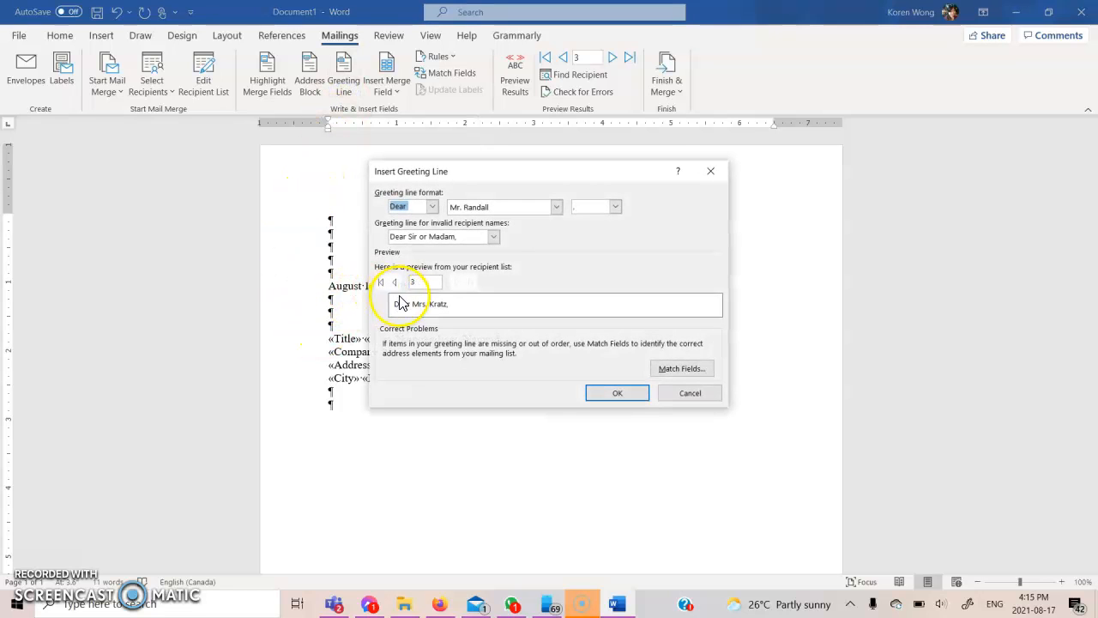
click(615, 206)
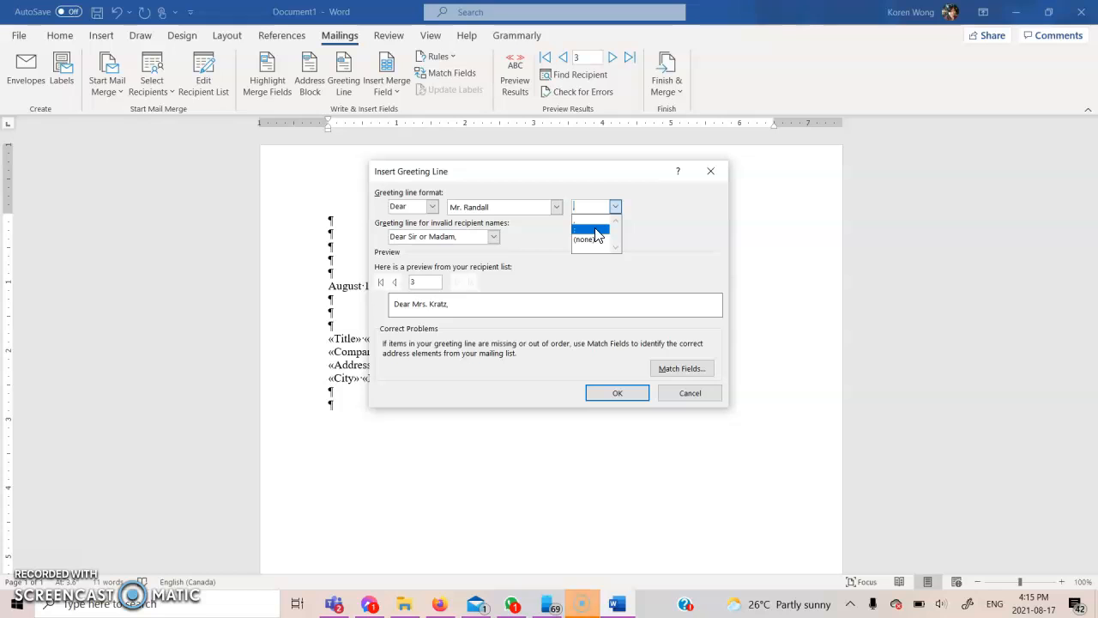
click(596, 229)
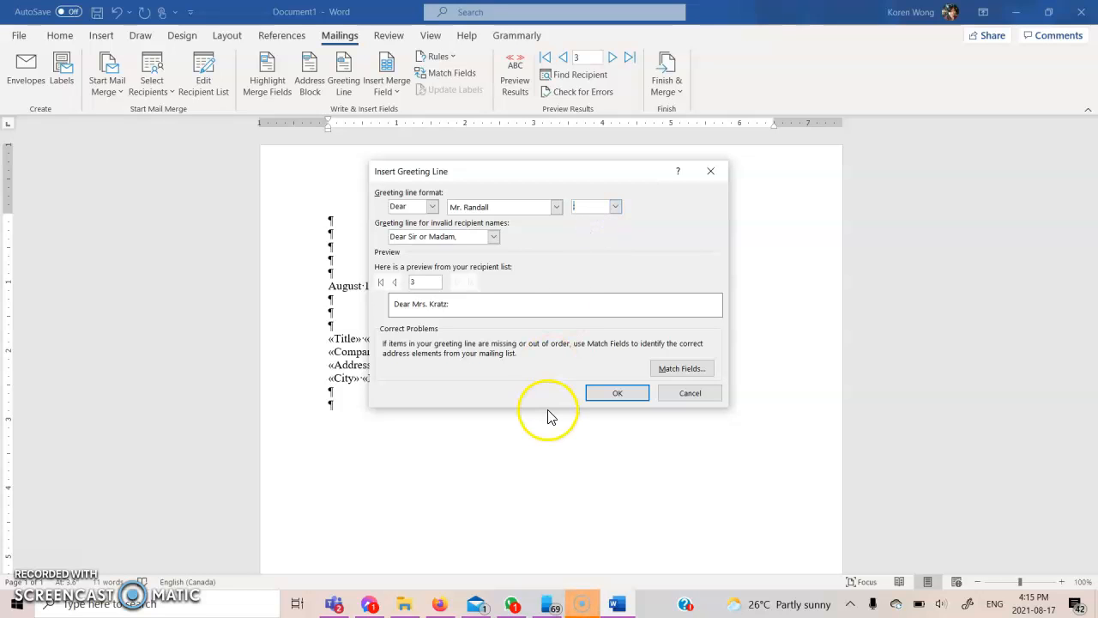
click(598, 396)
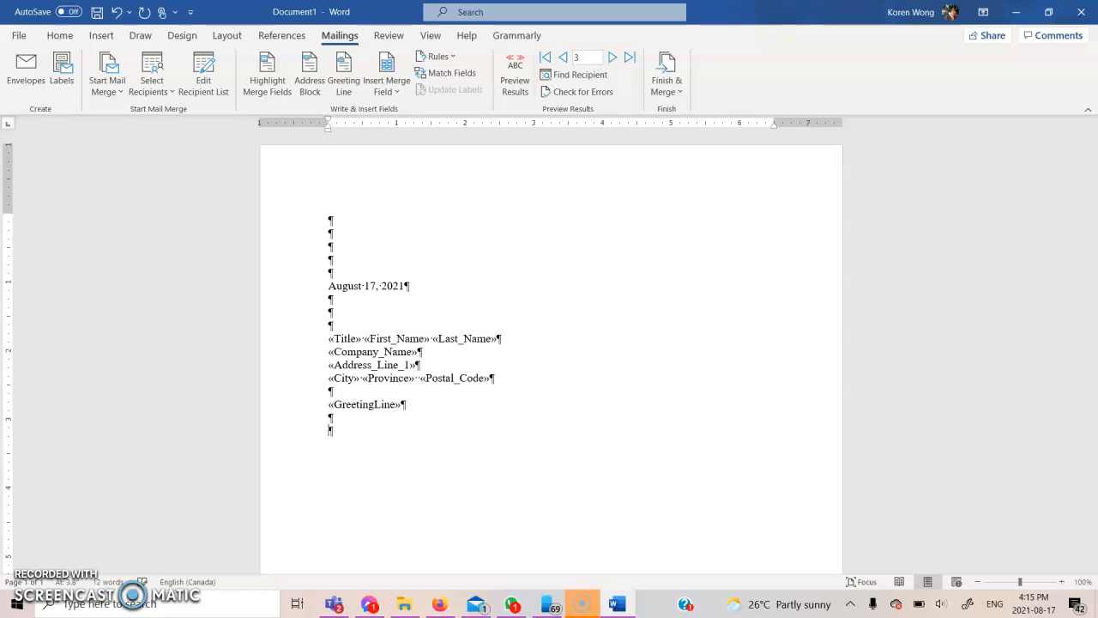
Finish the subject line as 'SUBJECT: Mail Merge' and make the 'SUBJECT:' label bold
text(b)
key(BackSpace)
key(BackSpace)
text(UB)
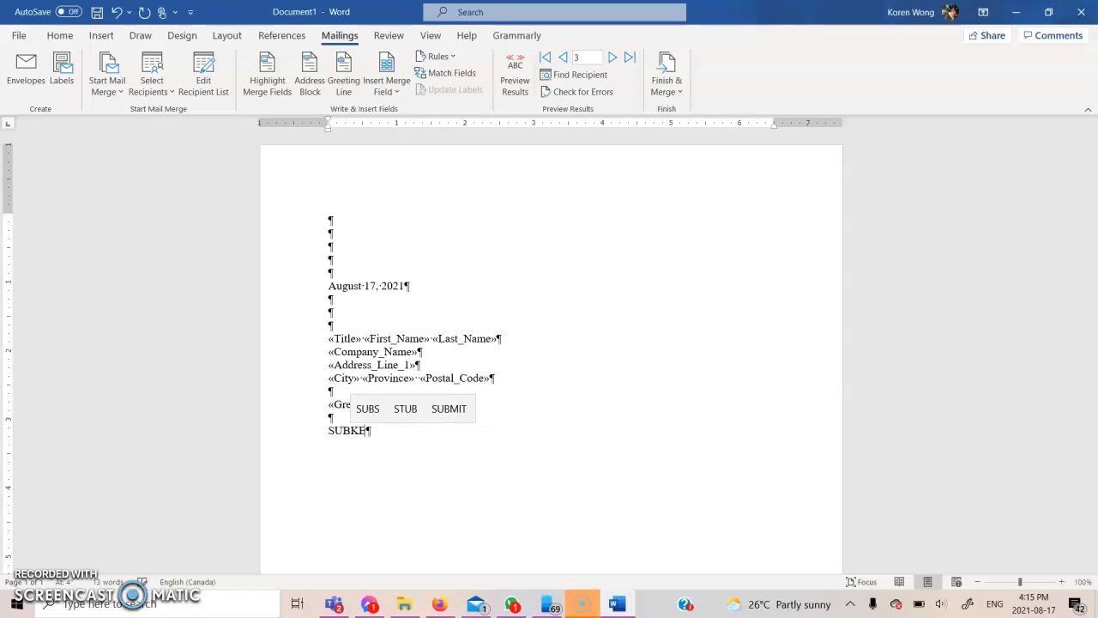
text(JECT)
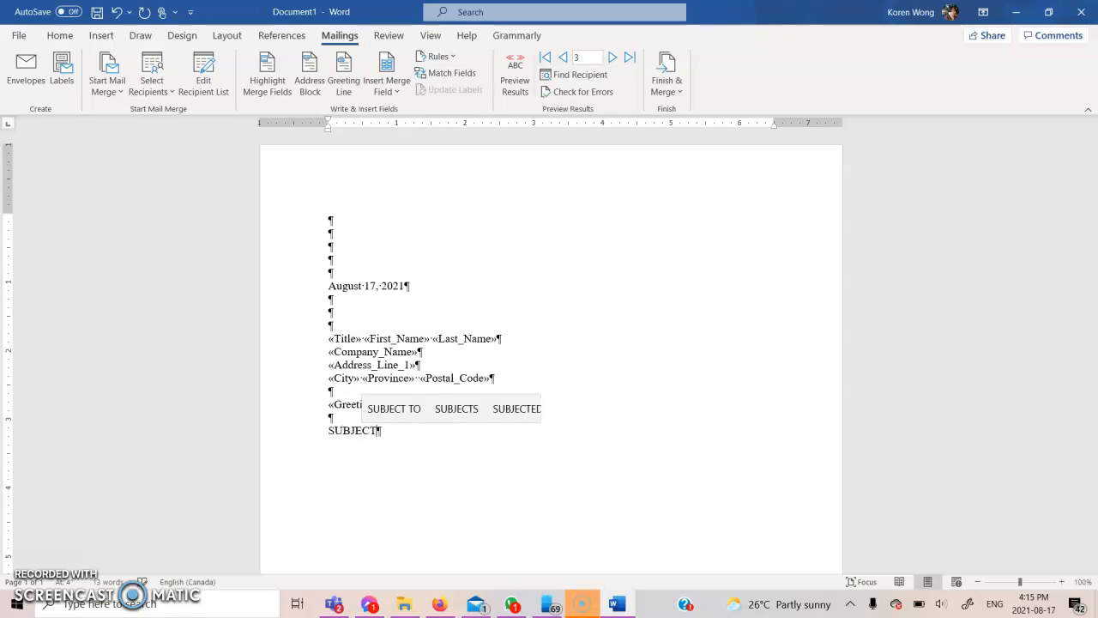
text( LIN)
key(BackSpace)
key(BackSpace)
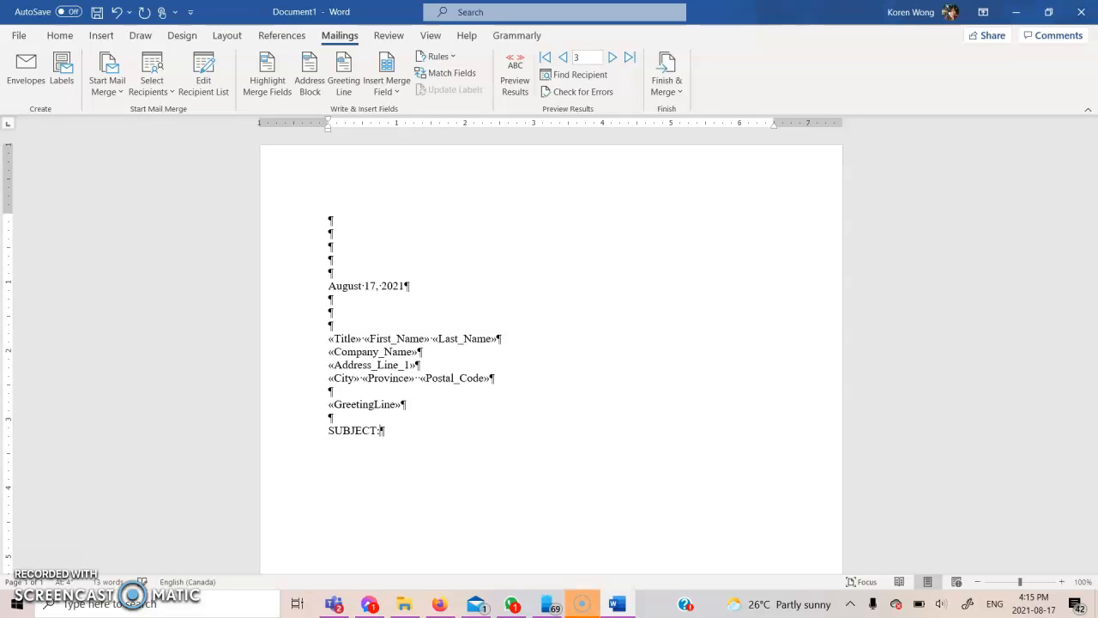
text(ail Merge)
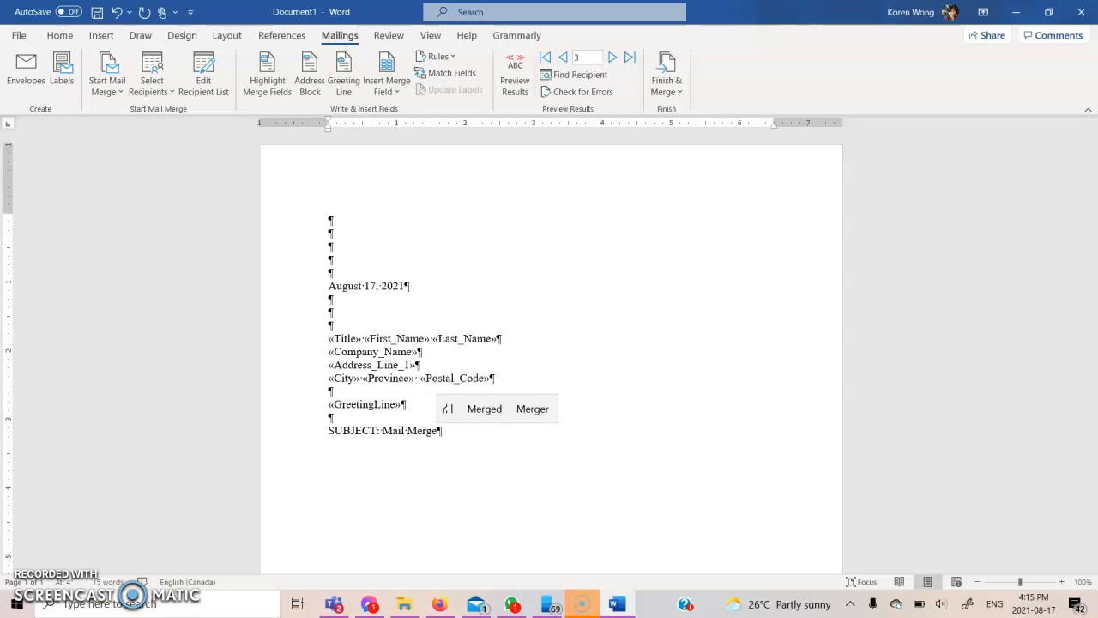
drag(327, 433, 368, 431)
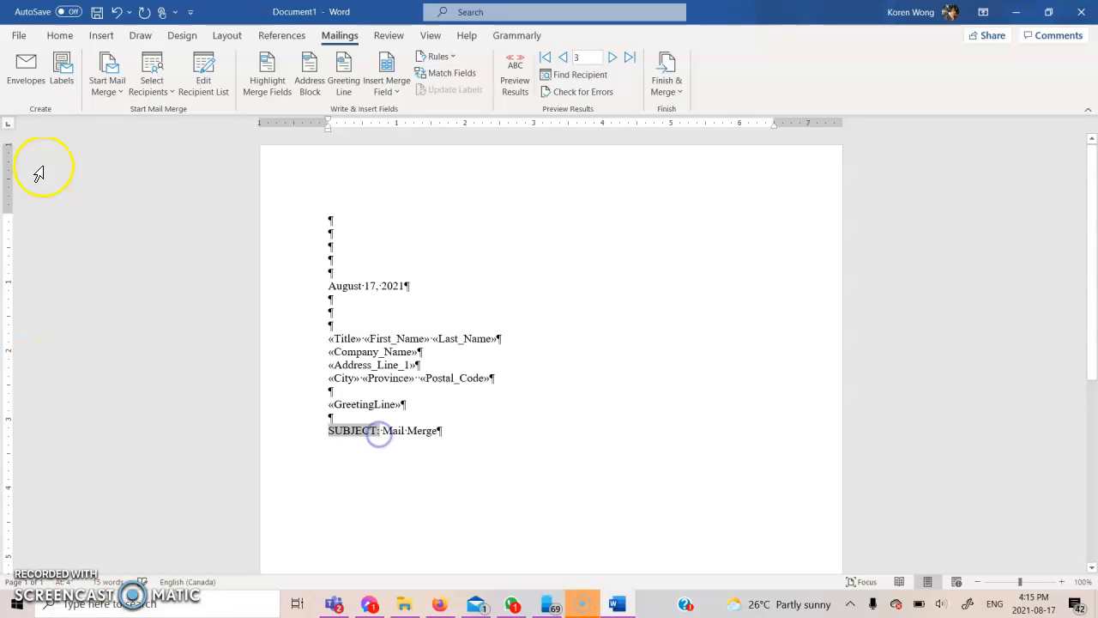
click(60, 38)
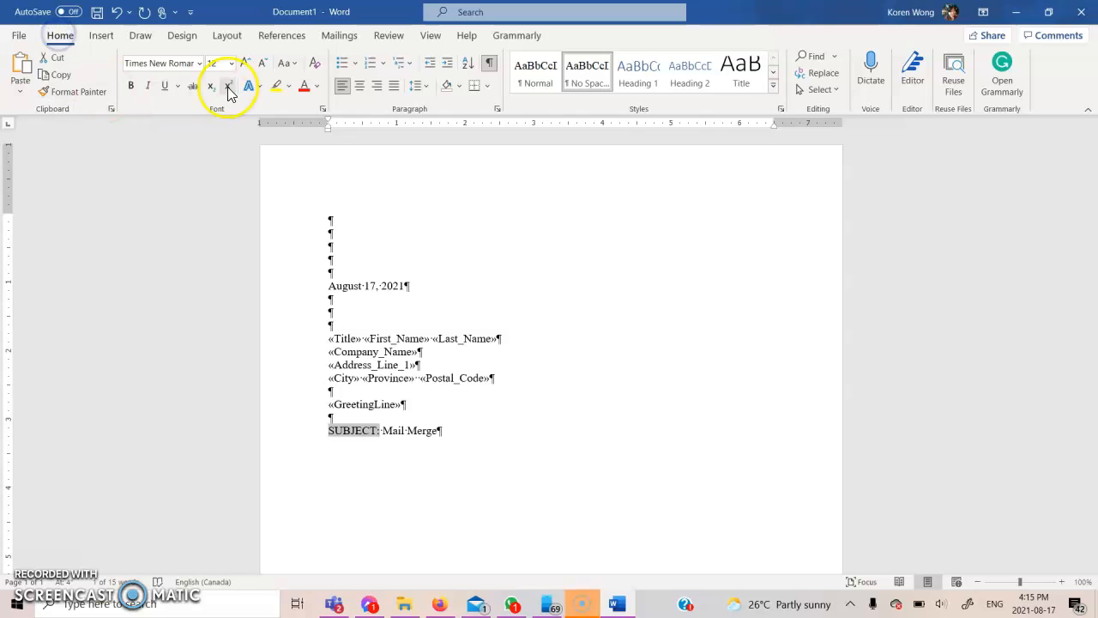
click(133, 87)
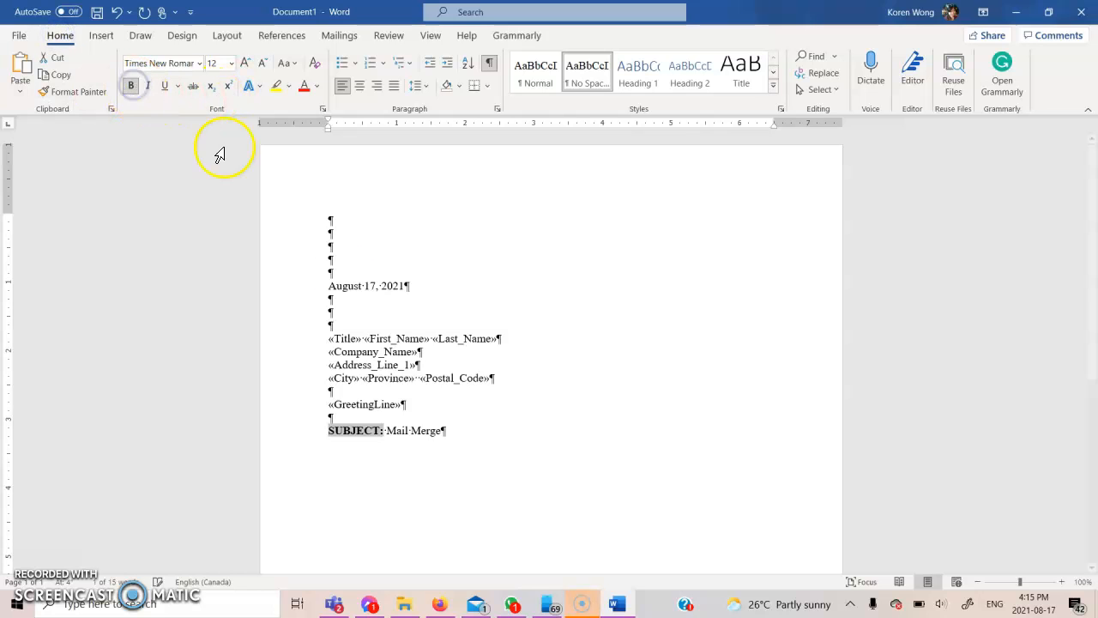
Begin the body on the next line with 'This is where you start your letter'
click(449, 428)
key(Down)
text(T)
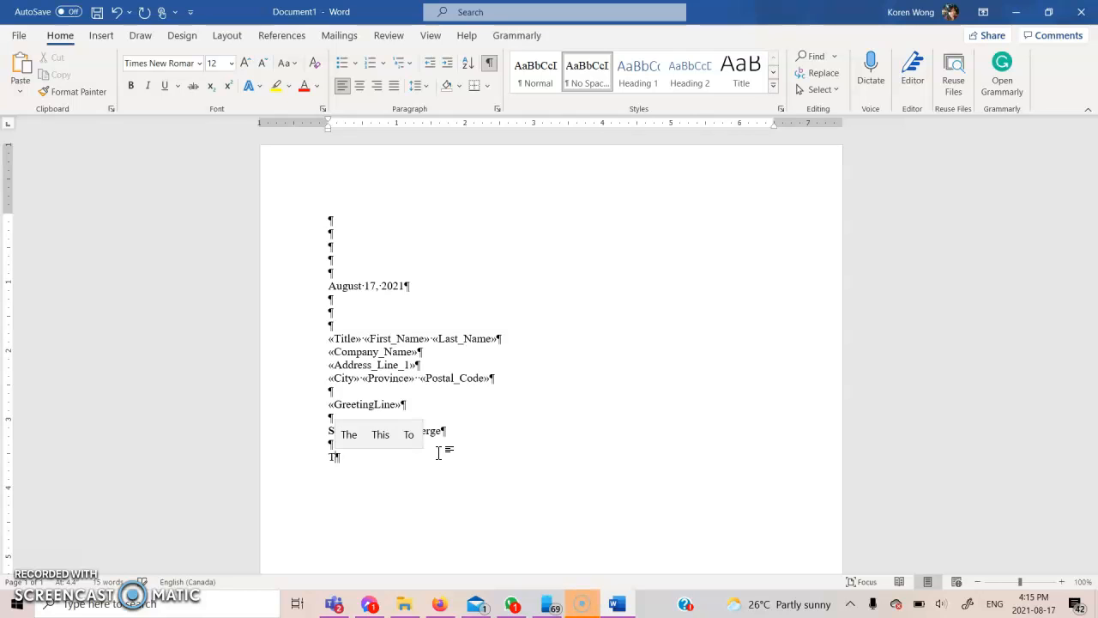
text(his is )
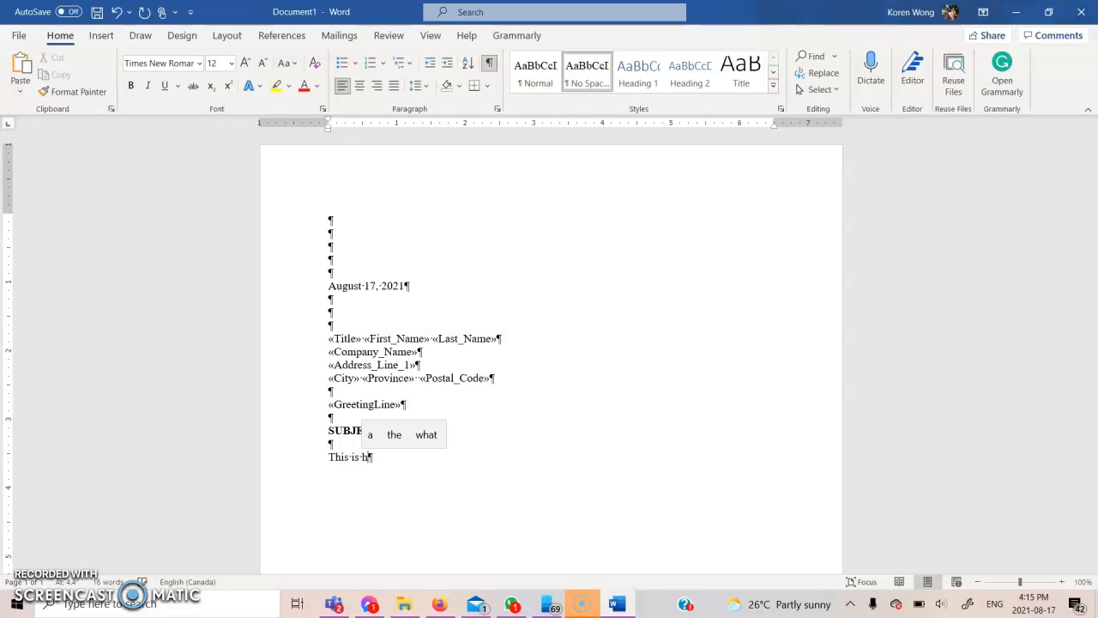
text(where yo uc)
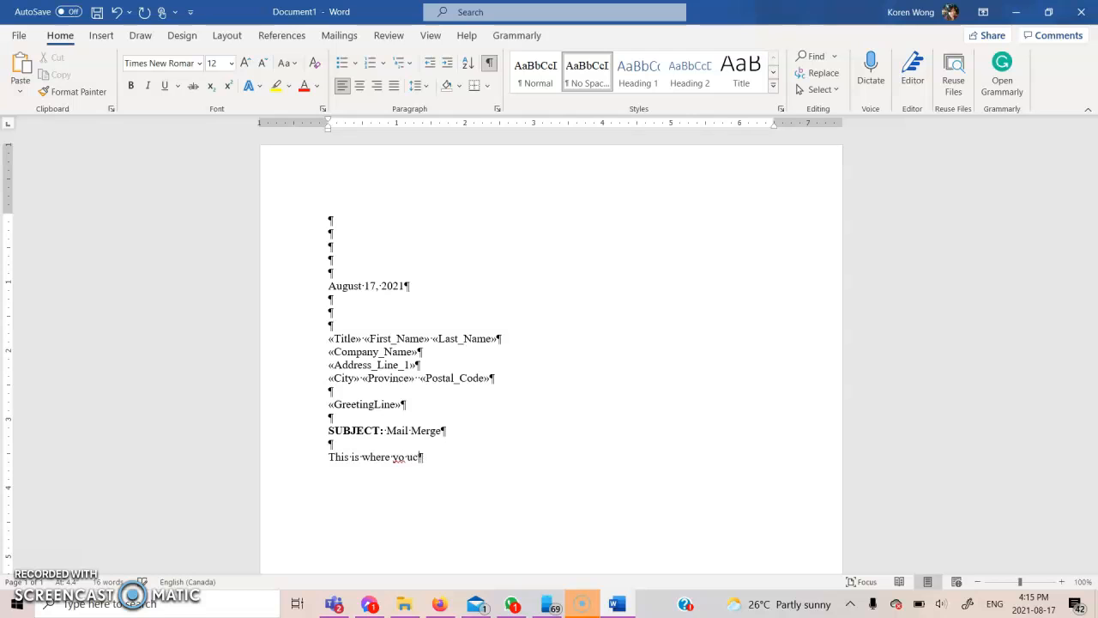
text(u start your )
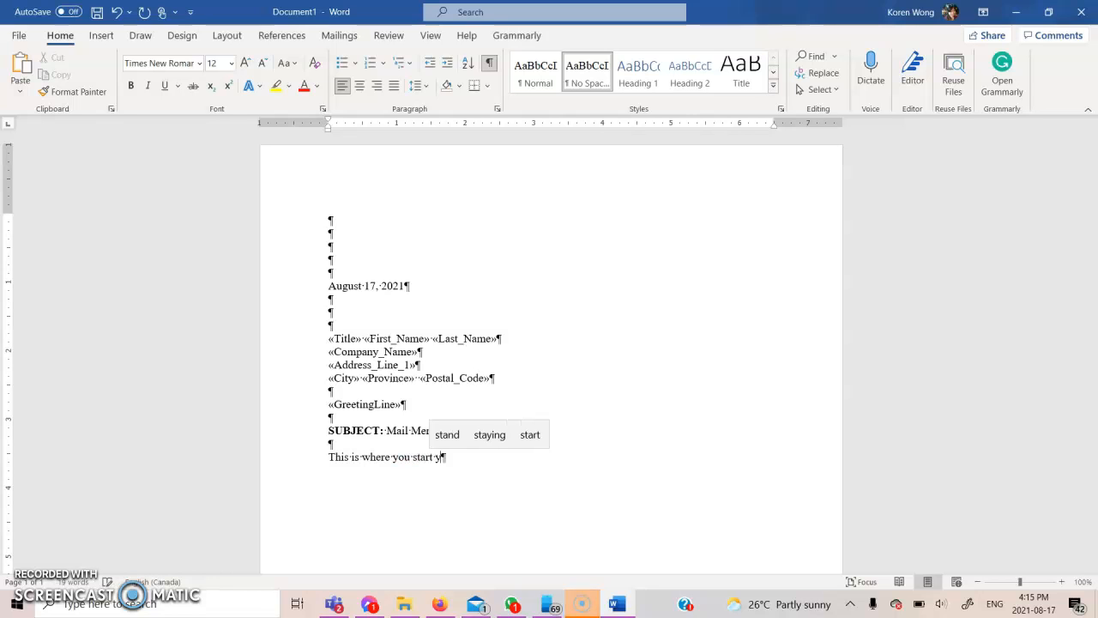
text(letter)
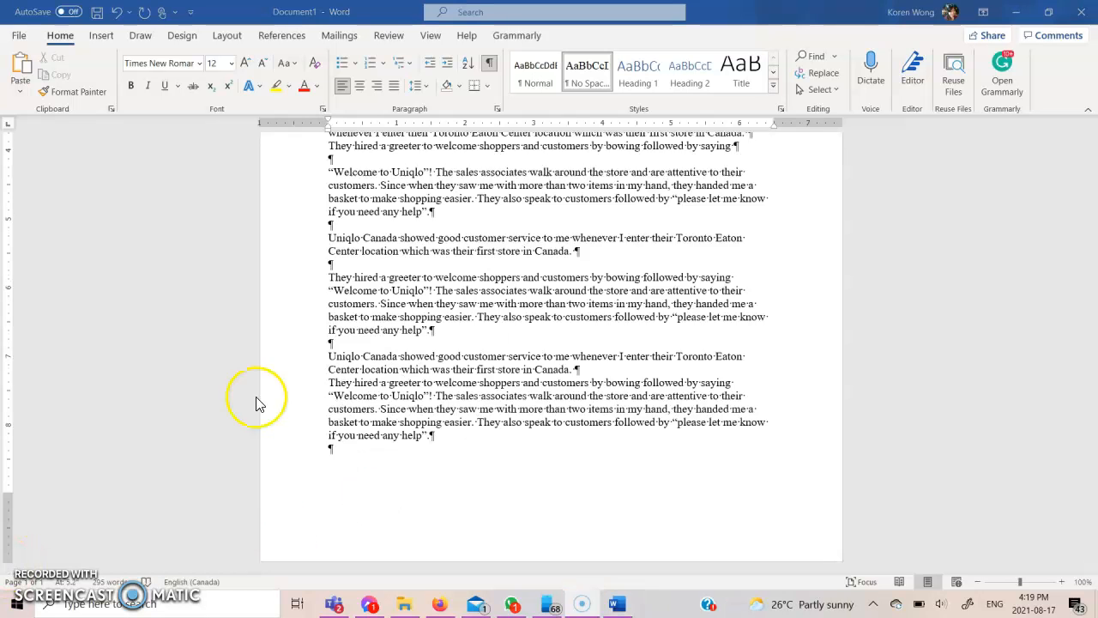
Correct the misspelled 'Canada' at the end of the first body sentence
scroll(466, 292, up, 7)
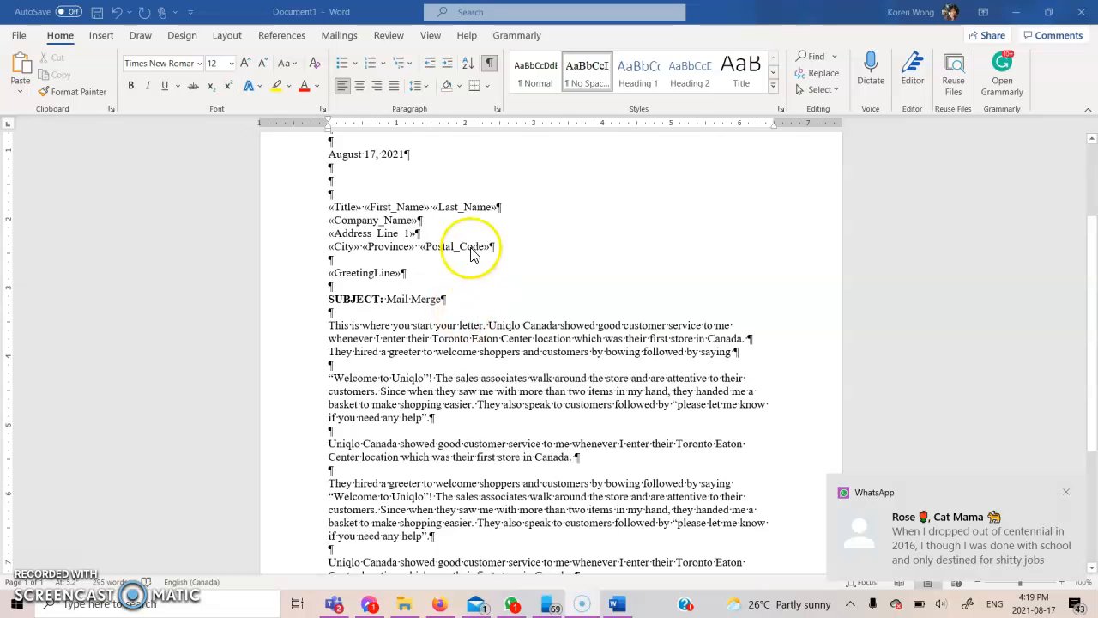
scroll(466, 282, up, 2)
scroll(470, 309, down, 1)
scroll(467, 325, down, 1)
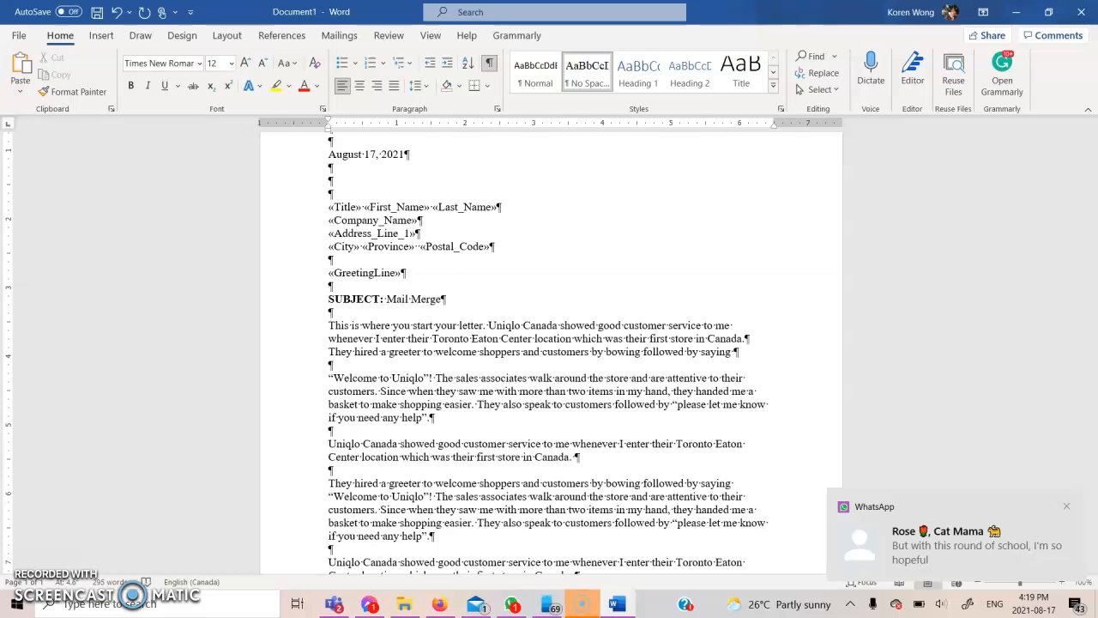
key(BackSpace)
text(a)
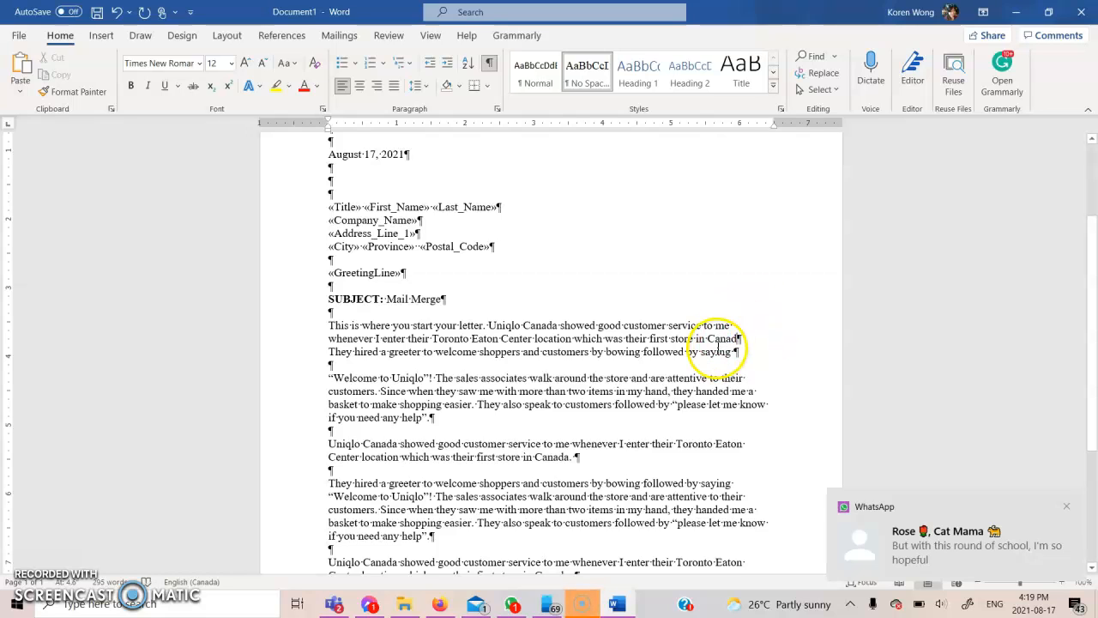
Show the Mailings tab's mail-merge tools
scroll(606, 319, down, 1)
scroll(607, 319, down, 4)
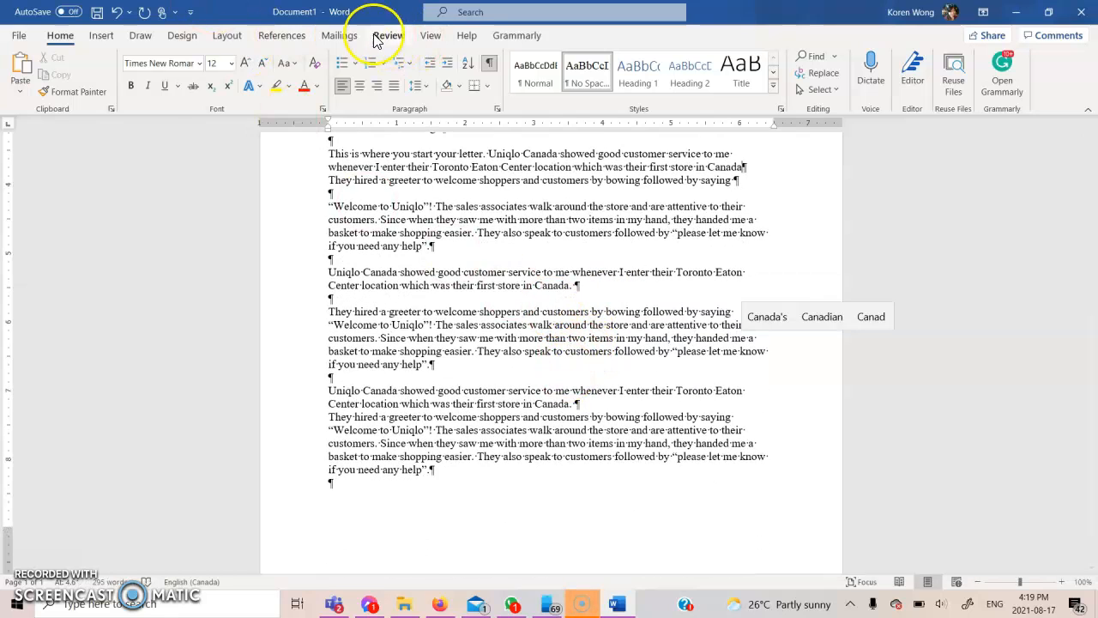
click(343, 35)
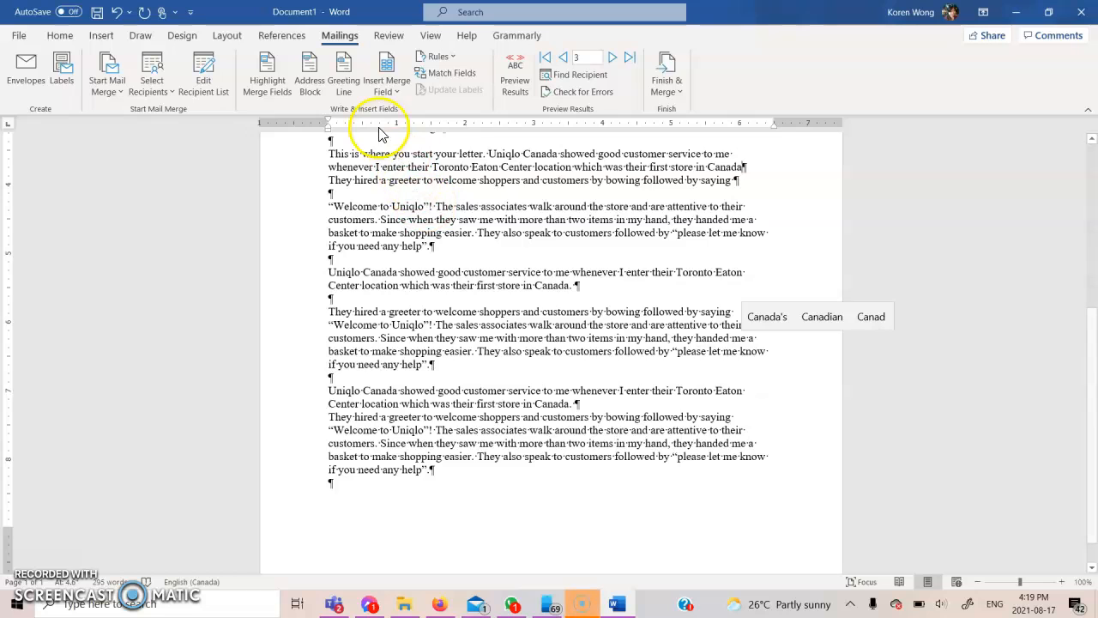
Insert the Company_Name merge field after 'Welcome to Uniqlo”!' and move the following text to a new line
click(383, 92)
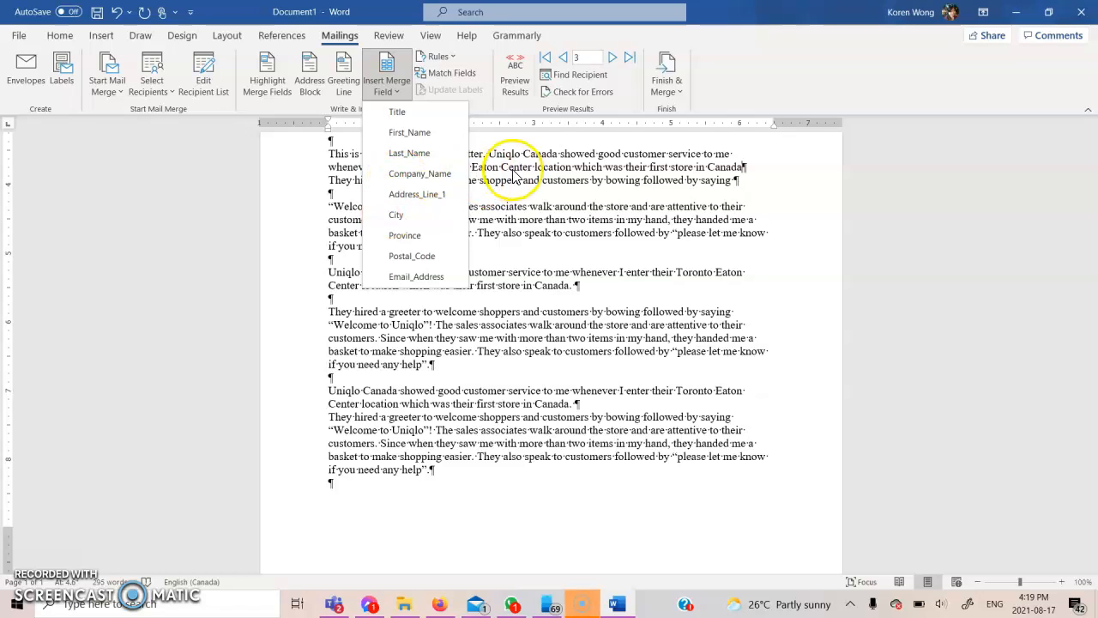
click(461, 319)
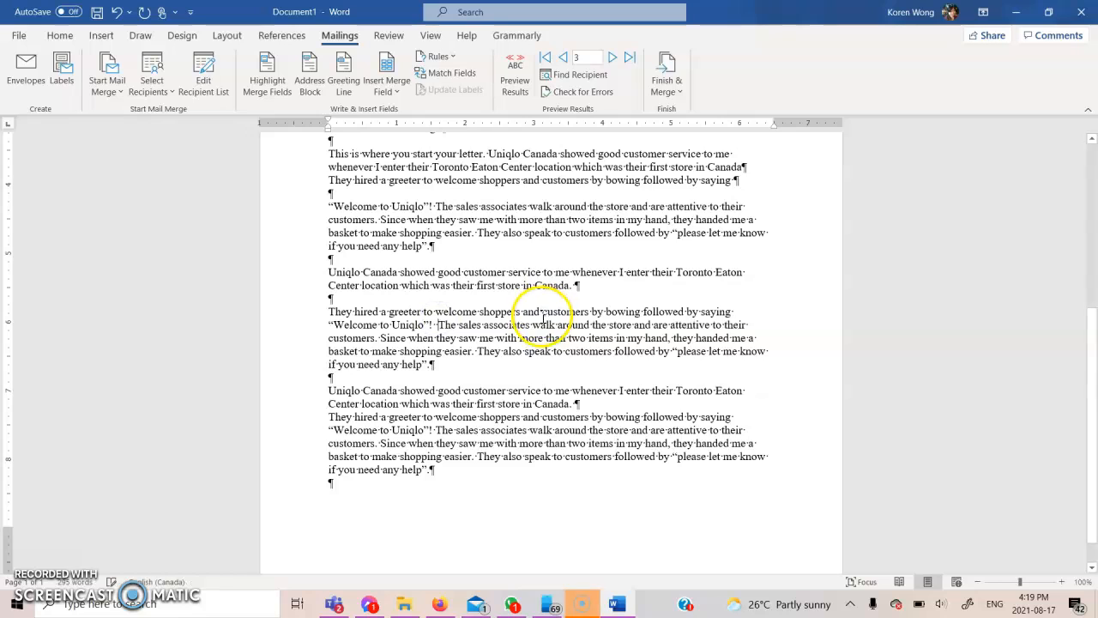
click(395, 98)
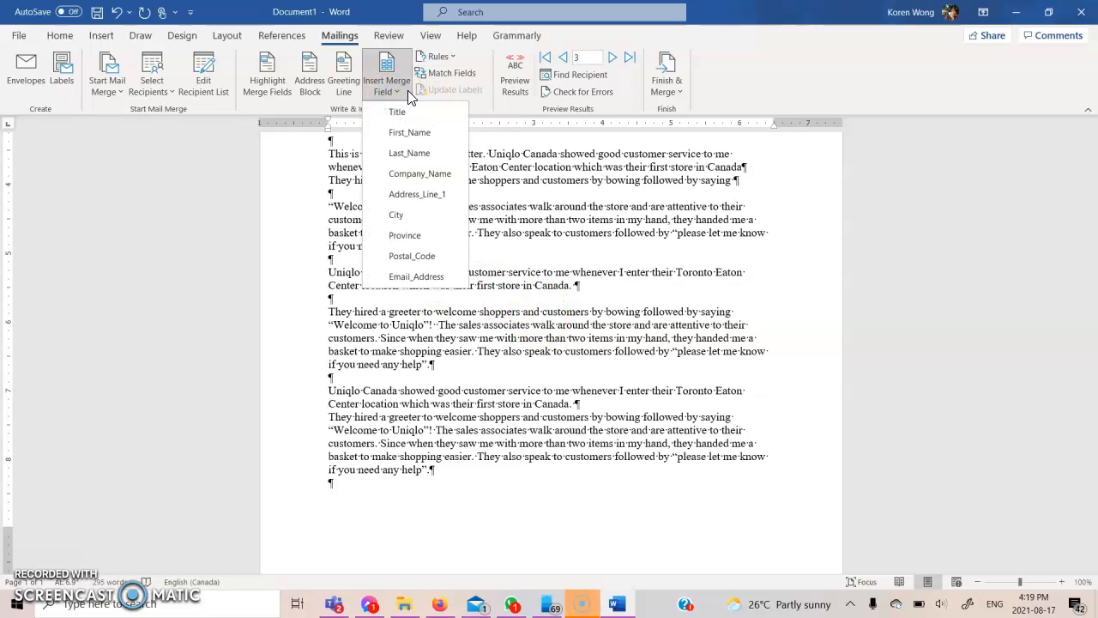
click(398, 174)
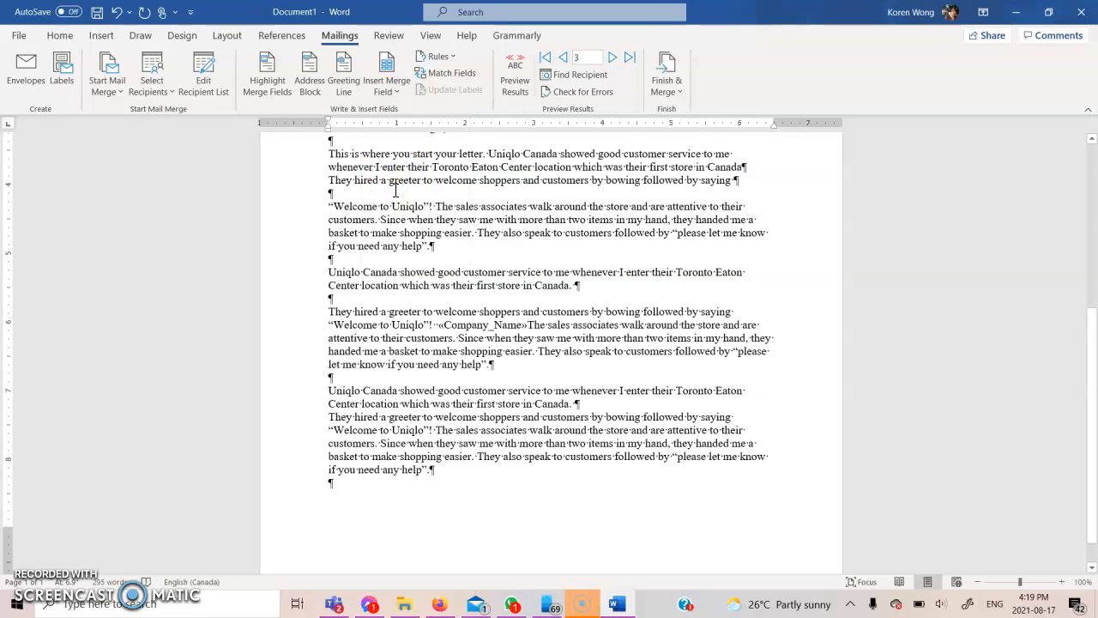
key(Return)
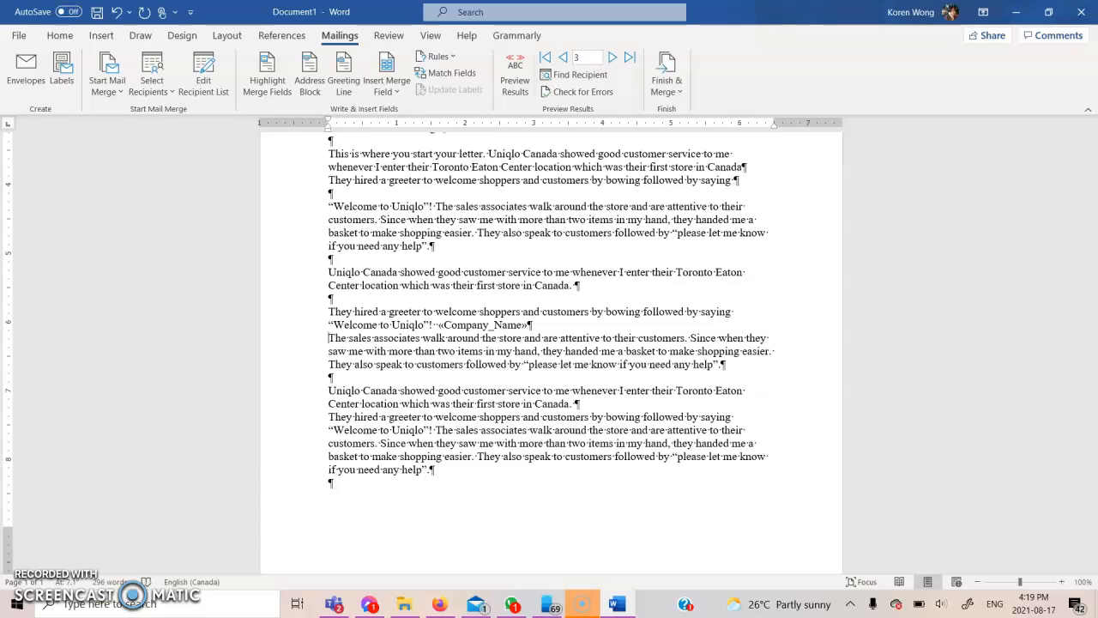
Add the First_Name and Address_Line_1 merge fields after Company_Name
click(566, 317)
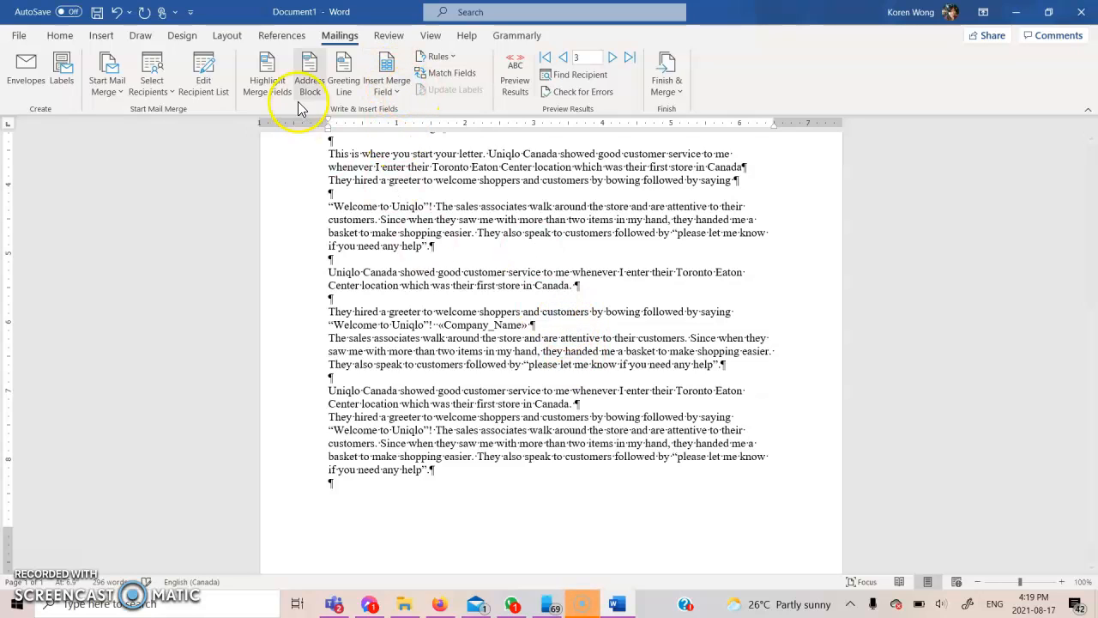
click(390, 96)
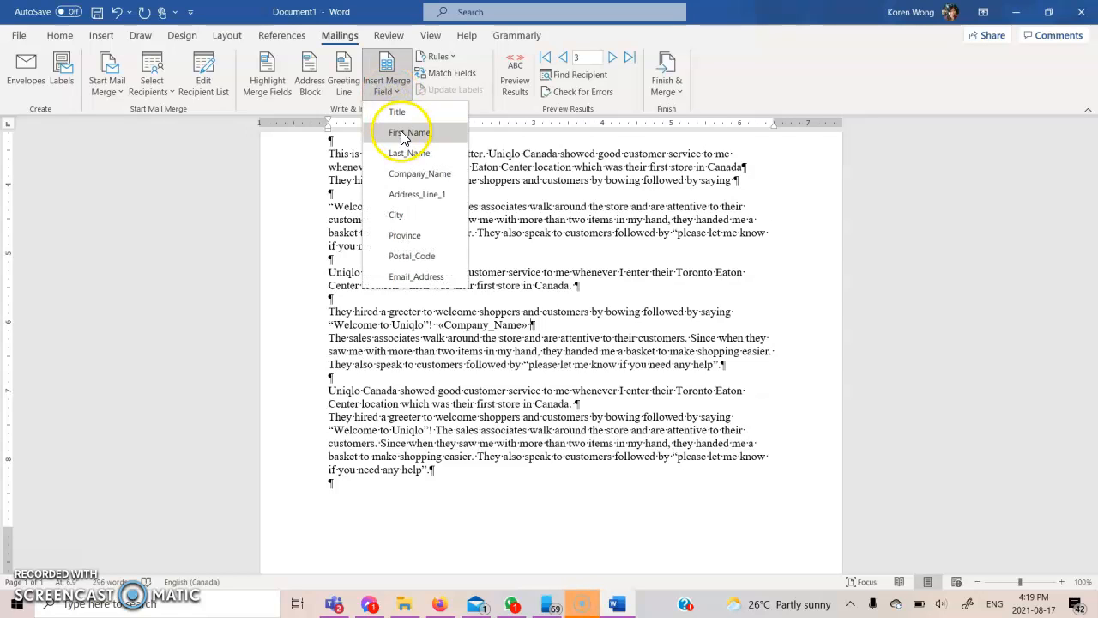
click(403, 135)
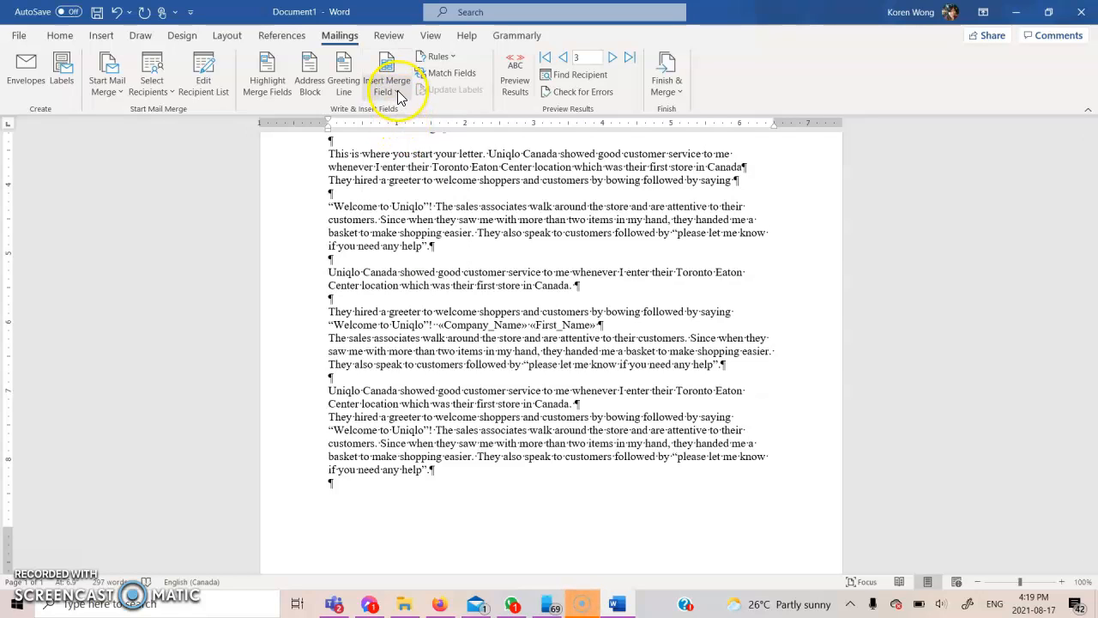
click(396, 94)
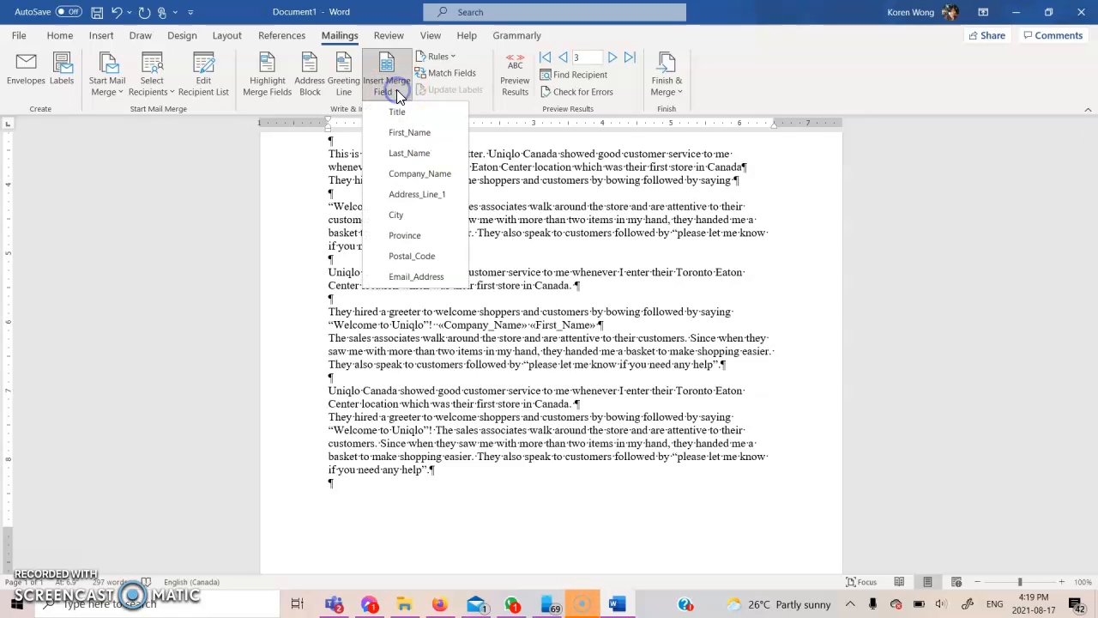
click(415, 194)
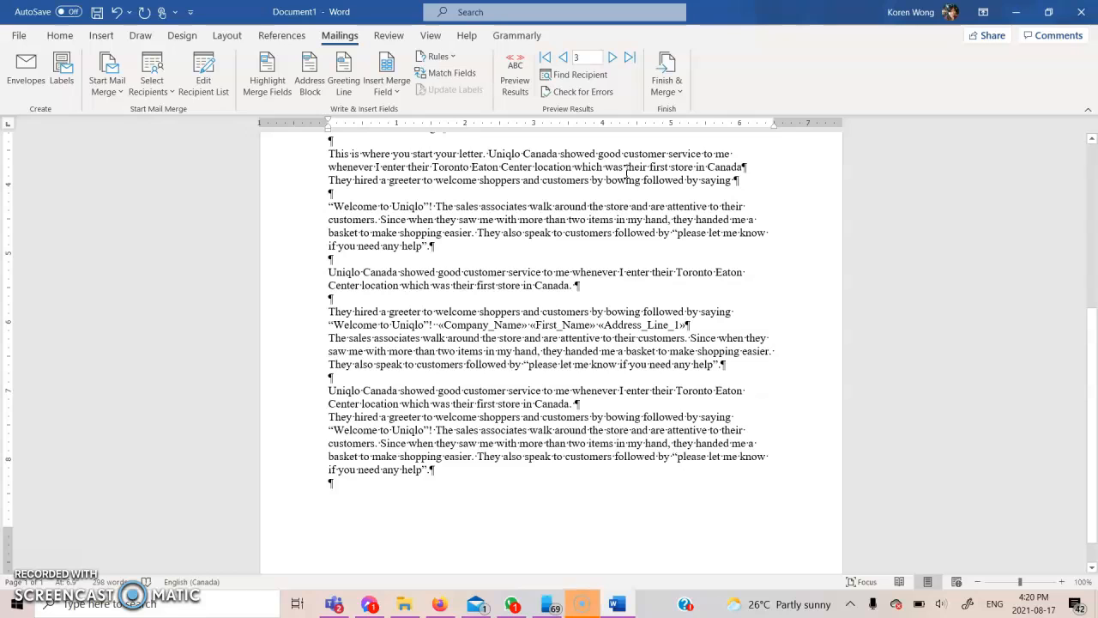
Preview the merged results and step through recipients 1 to 3, ending on record 3
click(527, 86)
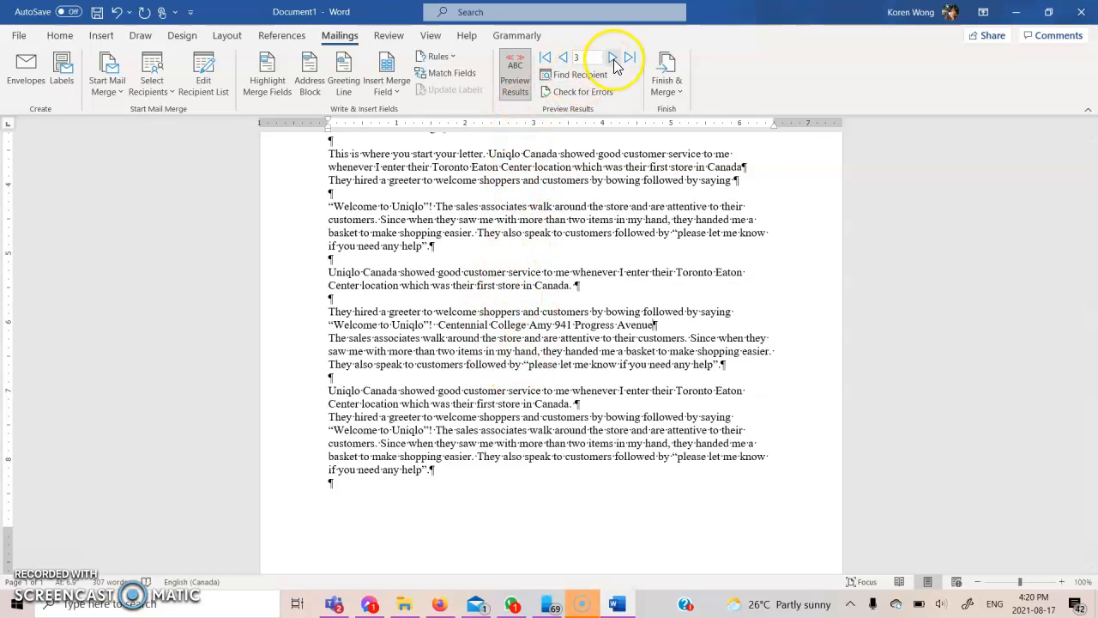
scroll(557, 283, up, 3)
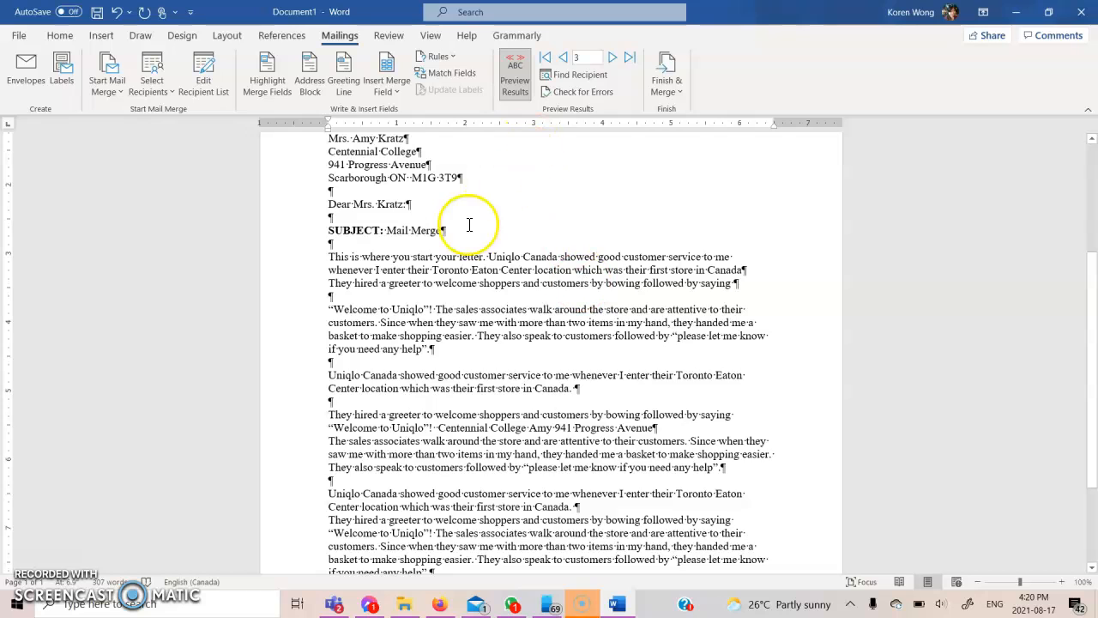
scroll(469, 225, up, 1)
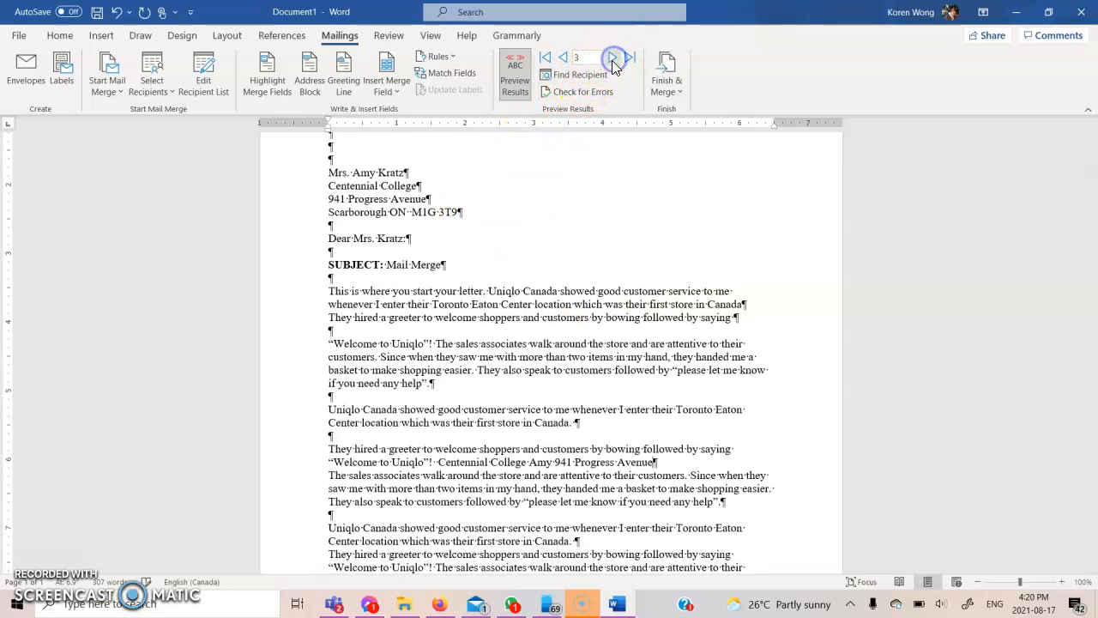
click(565, 58)
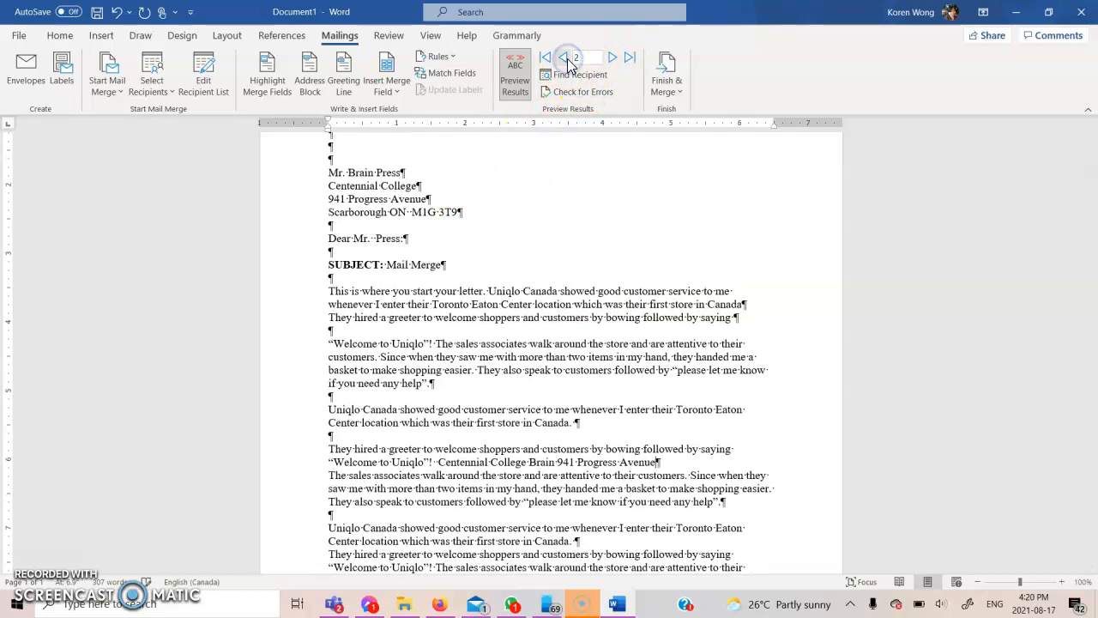
click(565, 58)
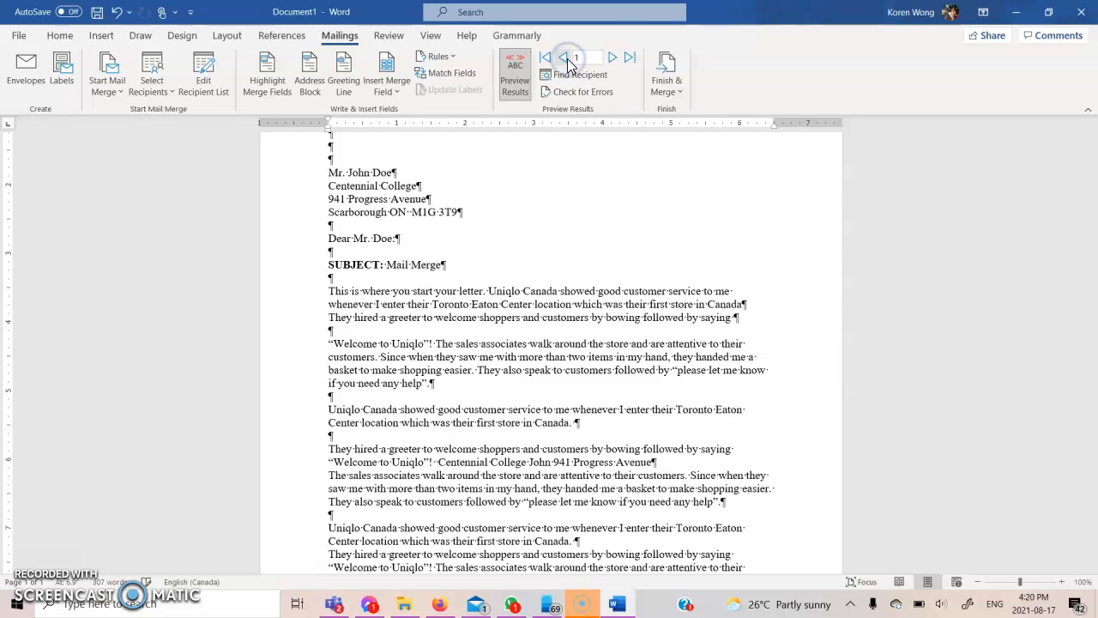
click(614, 57)
click(614, 56)
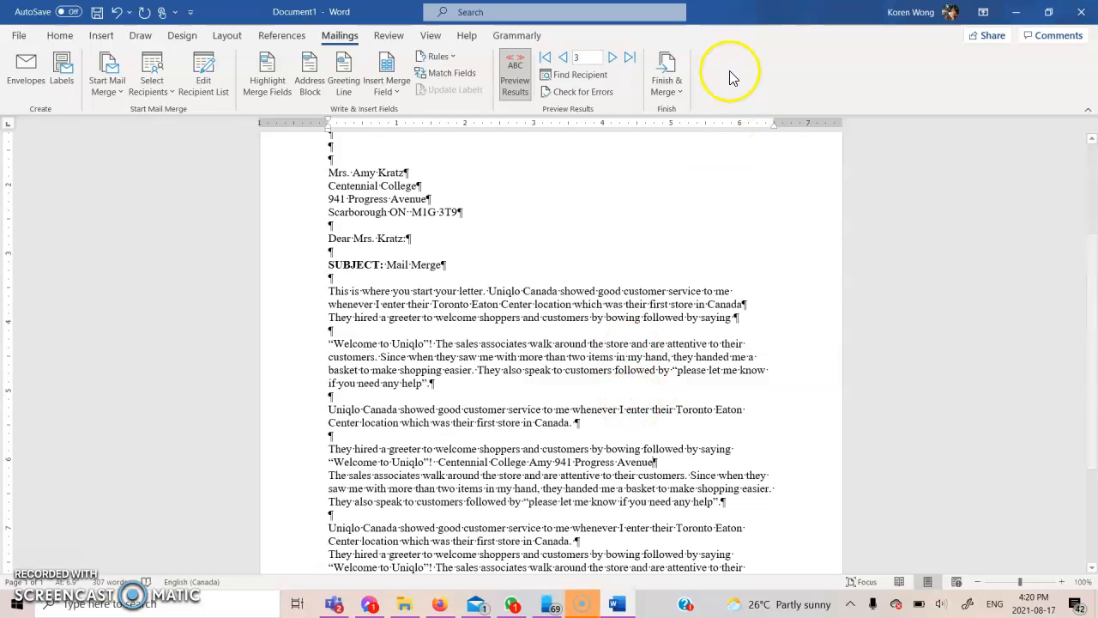
Merge all records into individual letters in a new document, Letters1
click(677, 69)
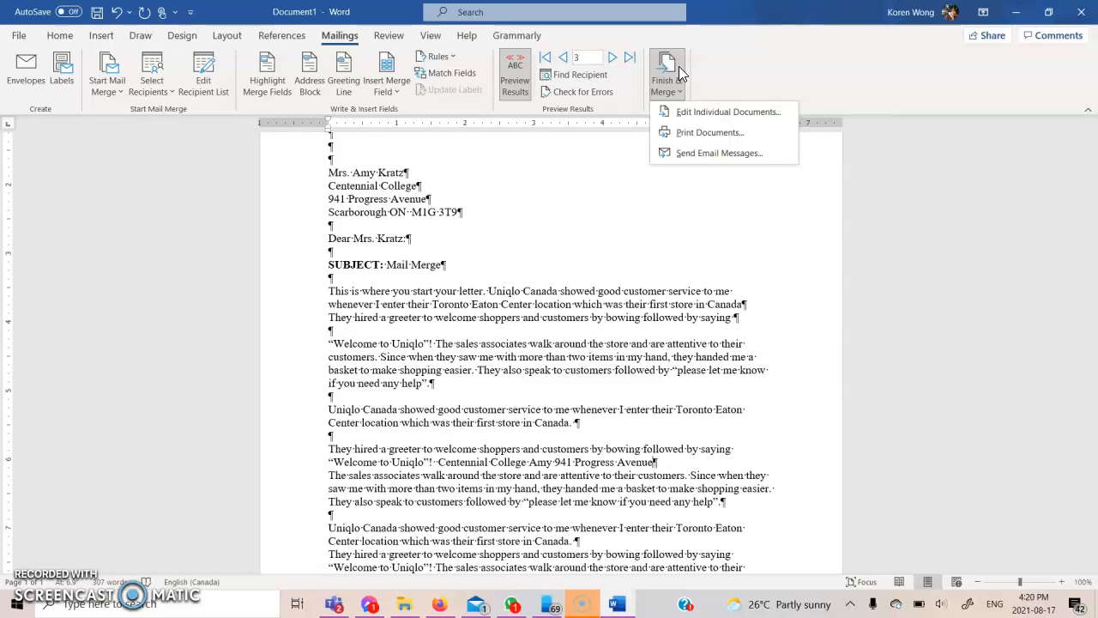
click(674, 112)
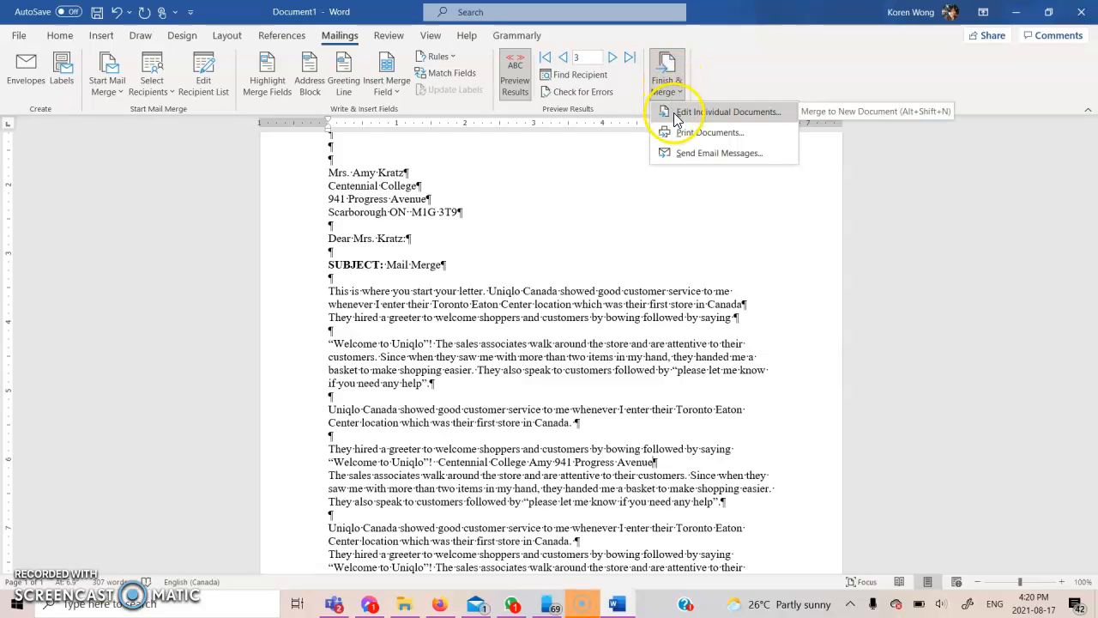
click(674, 112)
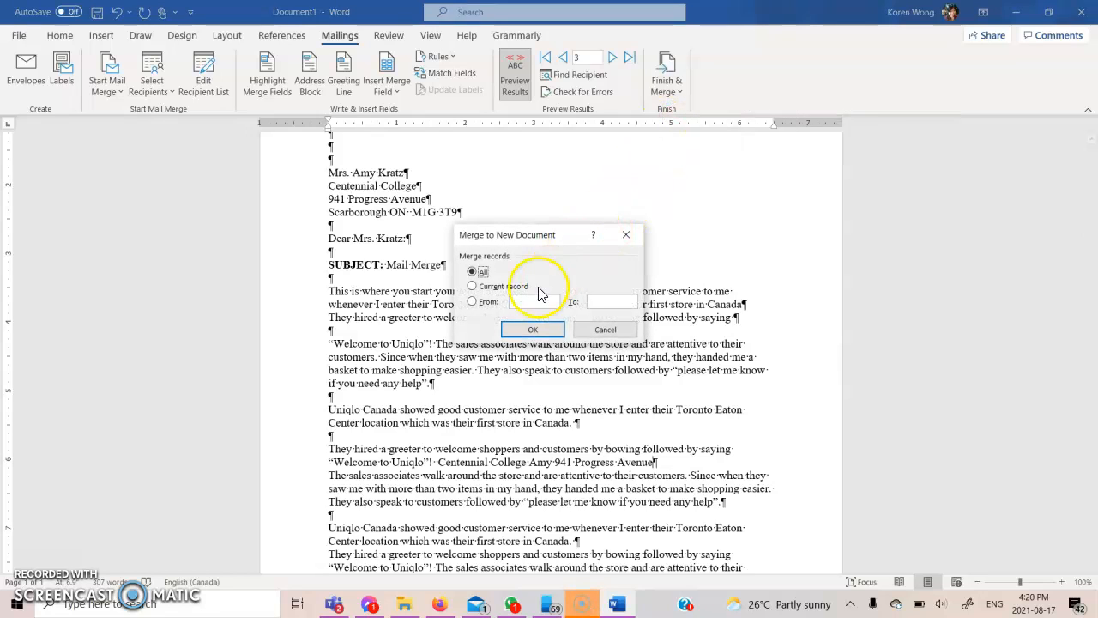
click(521, 331)
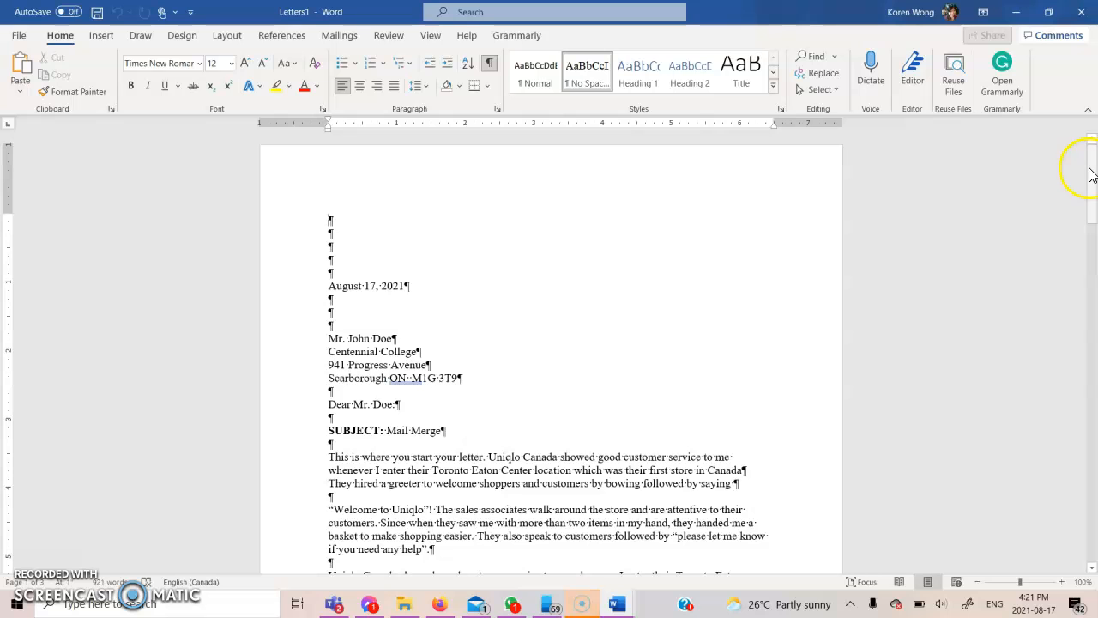
Return to the main merge document, Document1, from the taskbar
mouse_move(1092, 198)
mouse_down()
mouse_move(1092, 539)
mouse_move(1093, 187)
mouse_up()
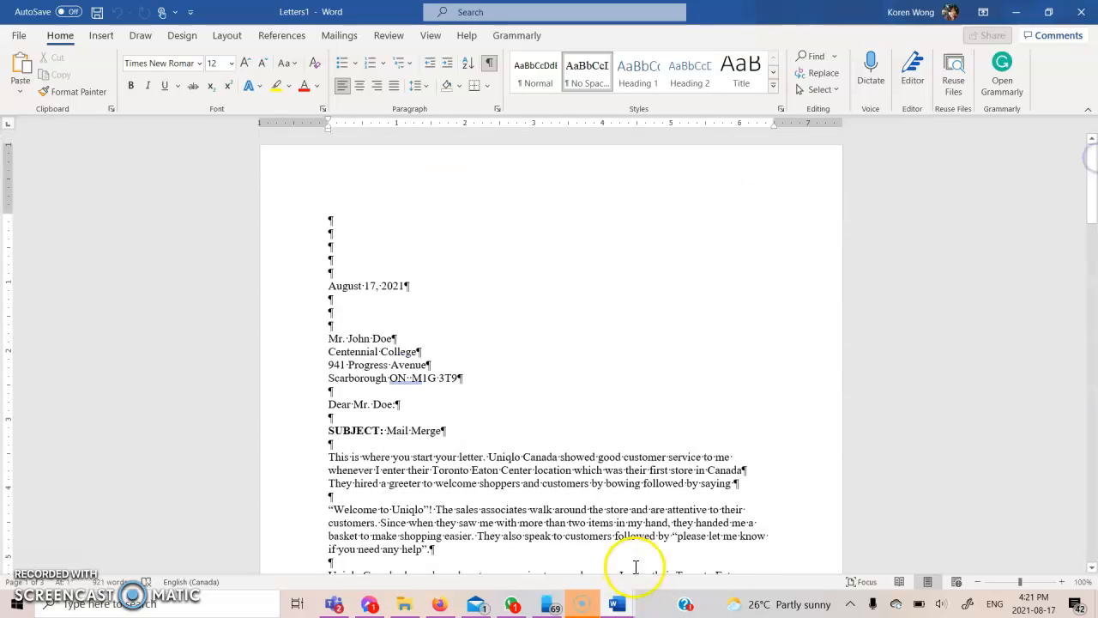
mouse_move(616, 606)
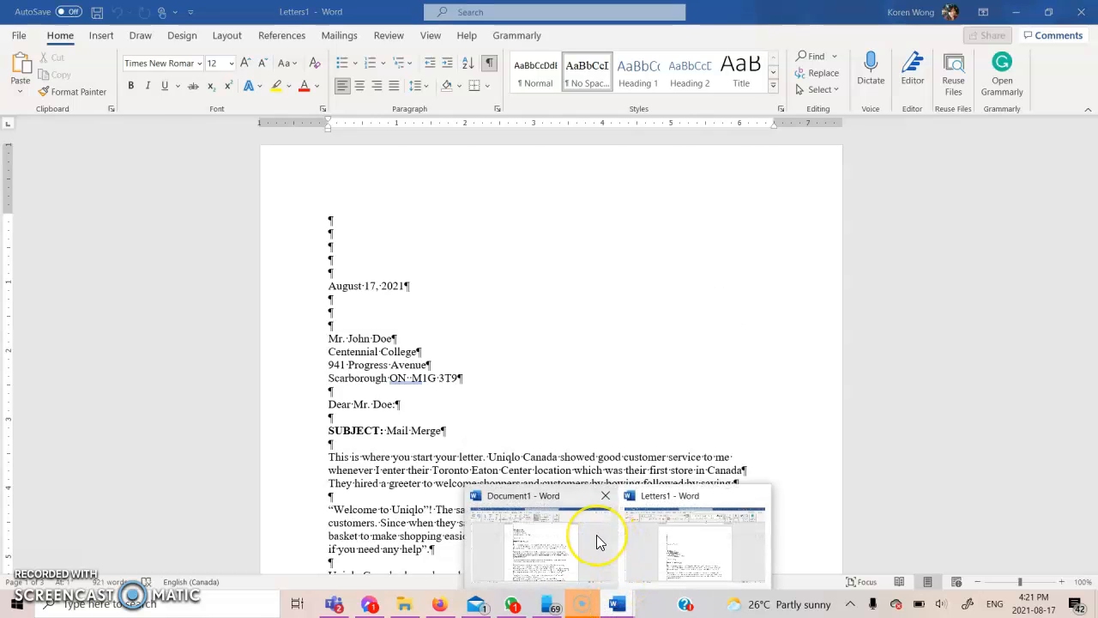
click(527, 539)
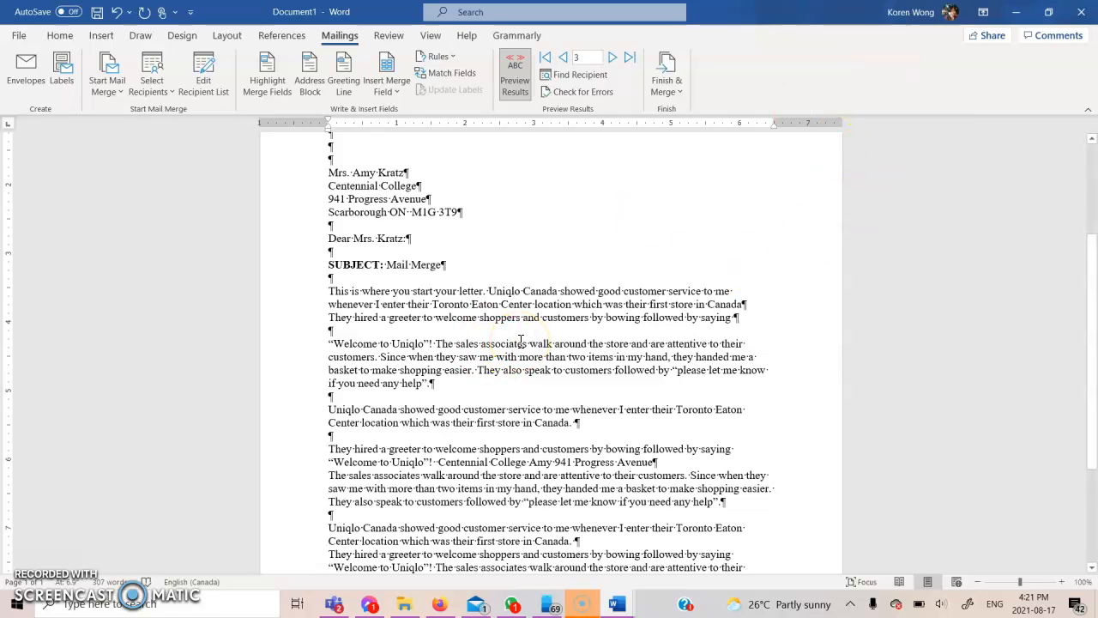
Save As the main document, browsing to Office Admin second Semester > Introduction to word > Mail Merge
mouse_move(612, 601)
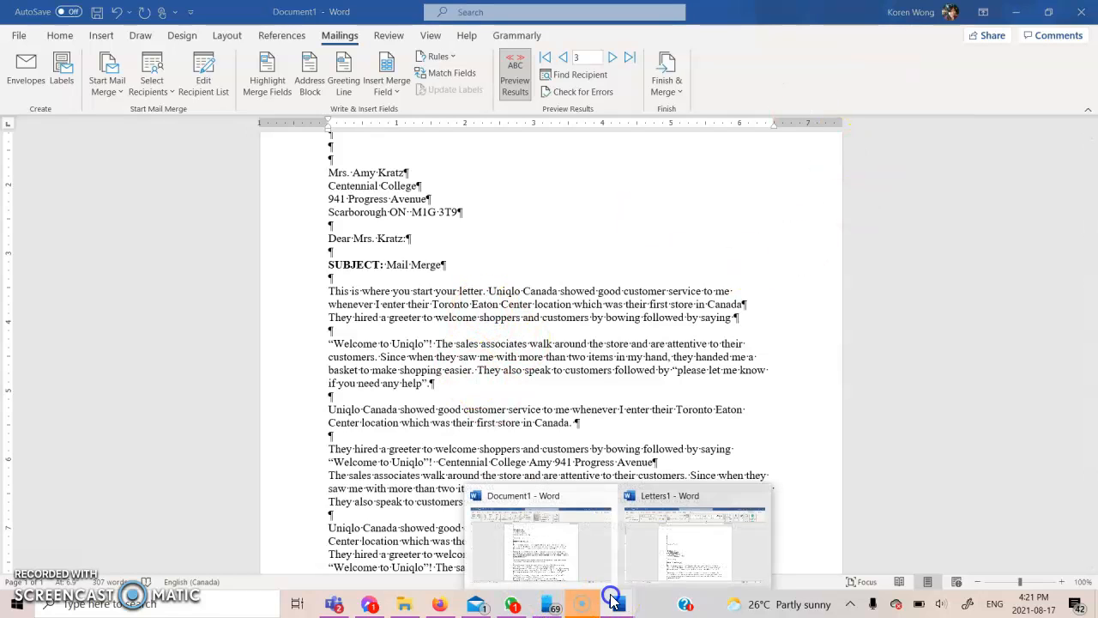
click(579, 543)
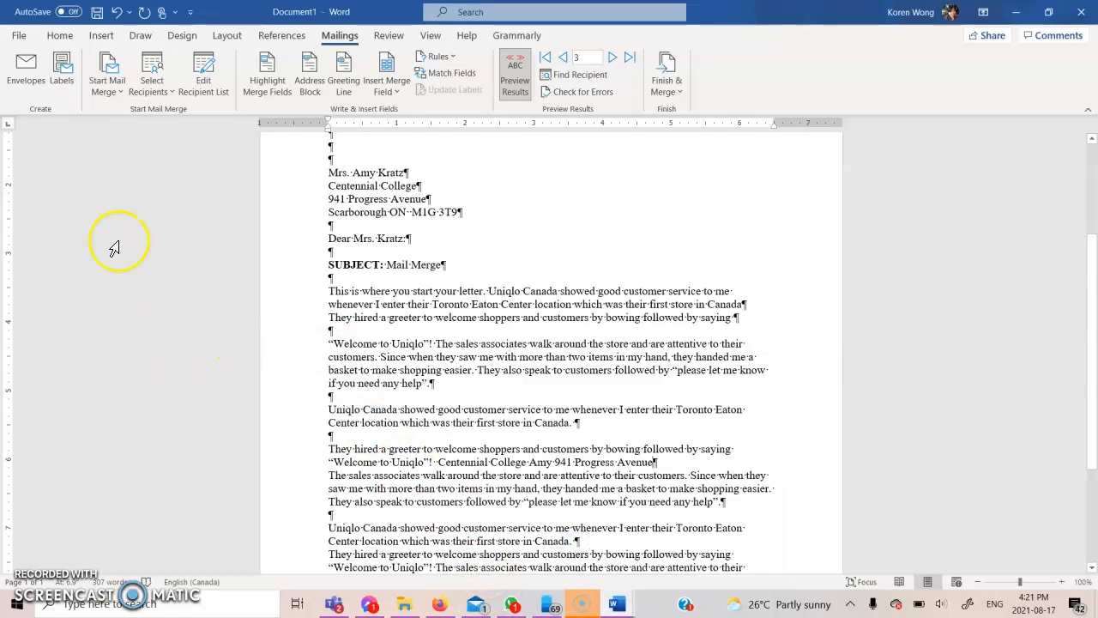
click(18, 37)
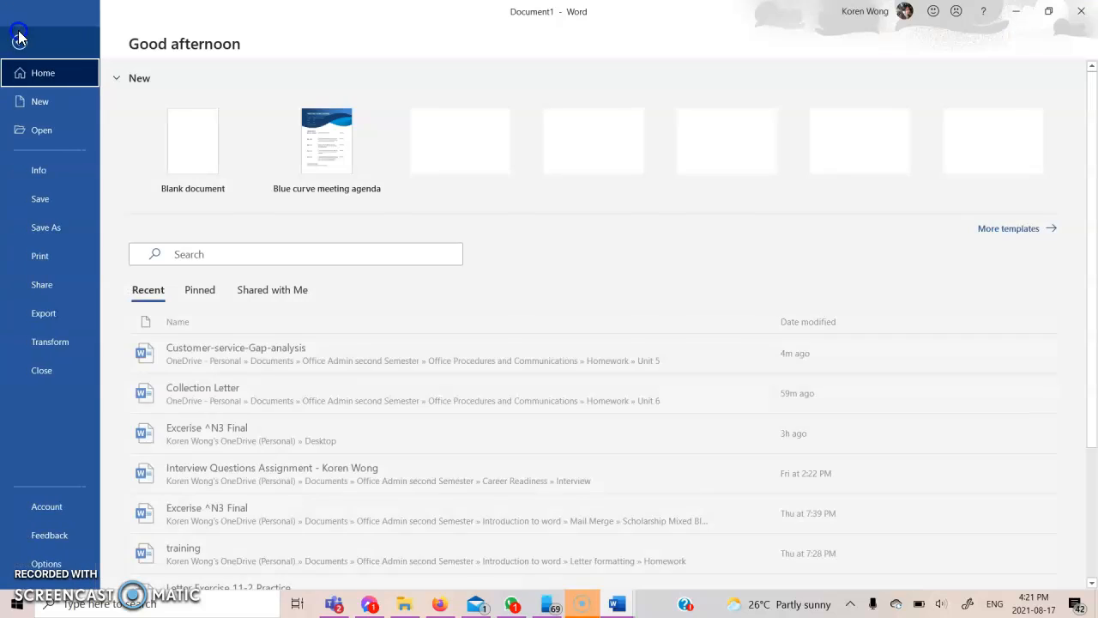
click(59, 219)
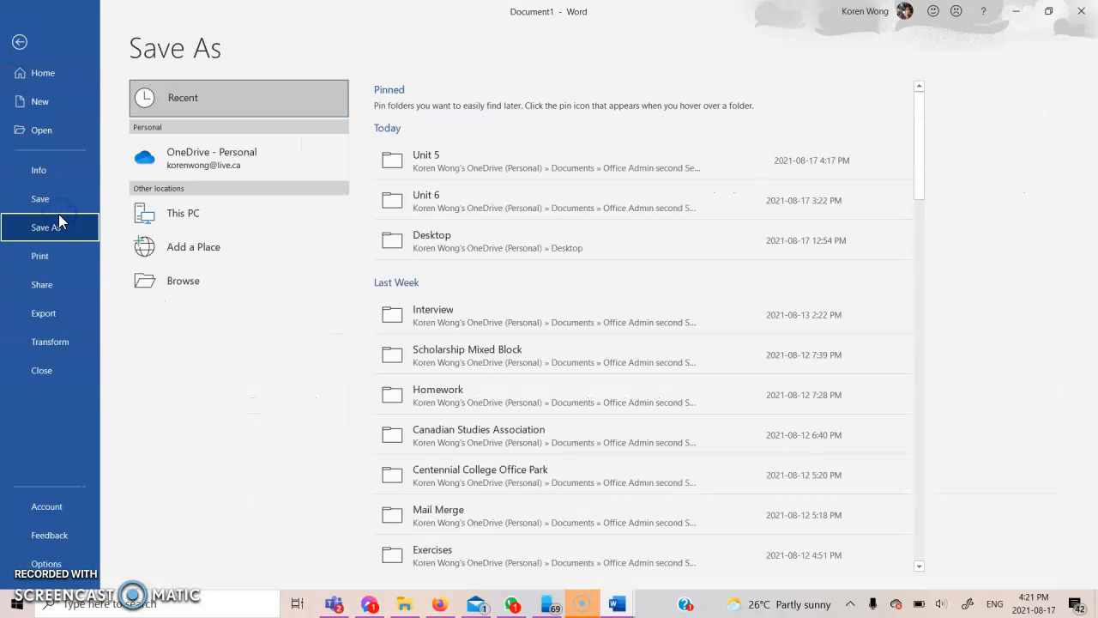
click(150, 287)
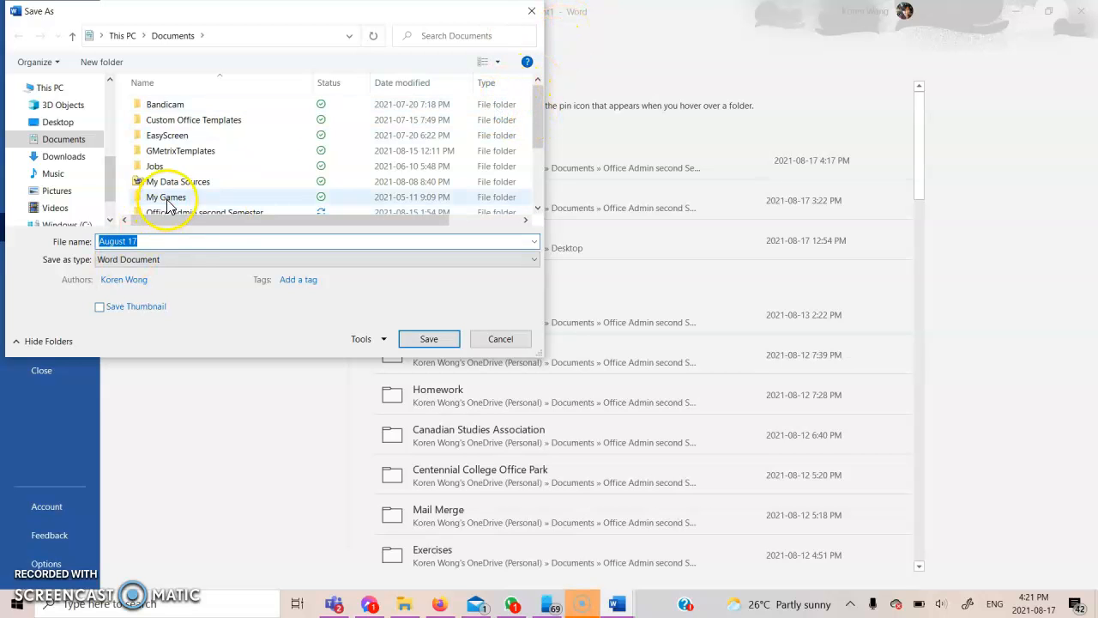
scroll(171, 204, down, 1)
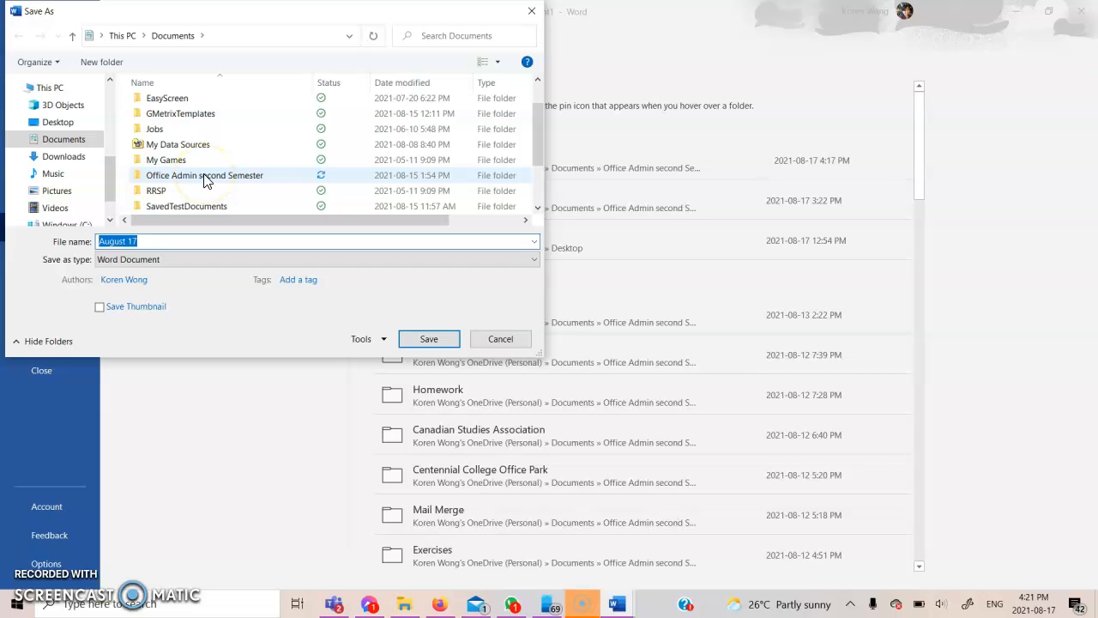
double_click(206, 176)
scroll(205, 197, down, 1)
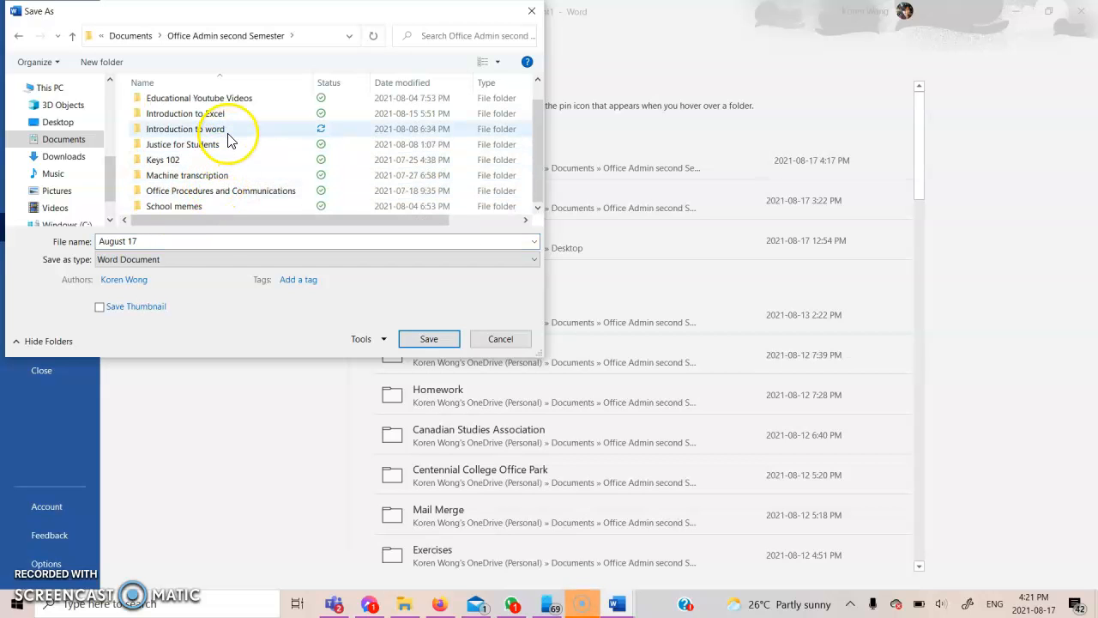
double_click(228, 140)
double_click(225, 123)
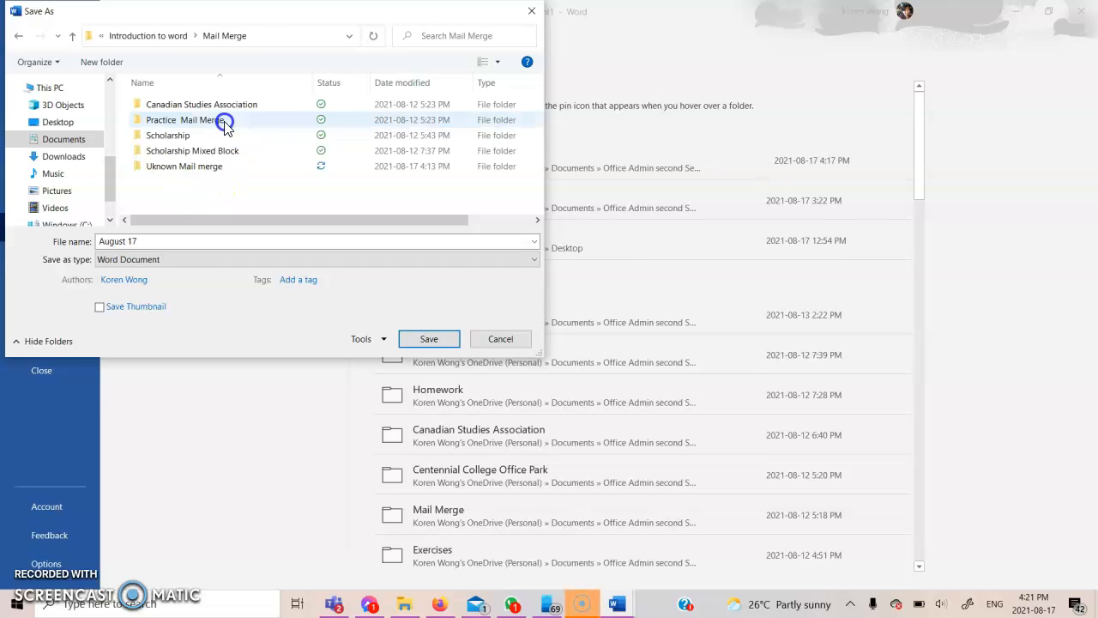
Save it in the Mail Merge folder as 'Mail Merge Mock Main'
click(166, 240)
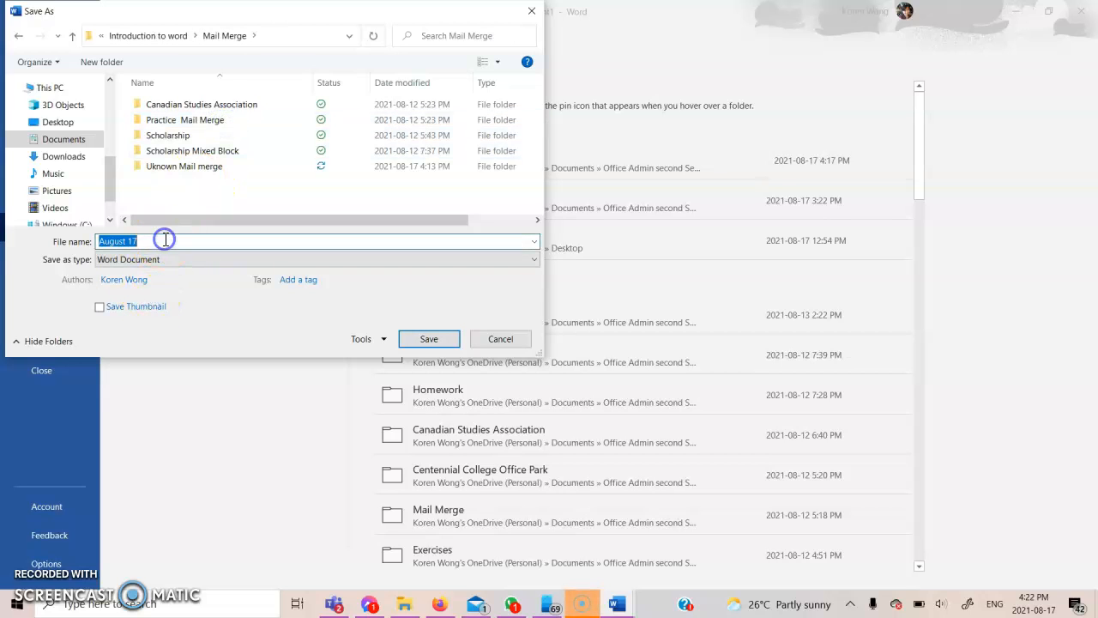
key(BackSpace)
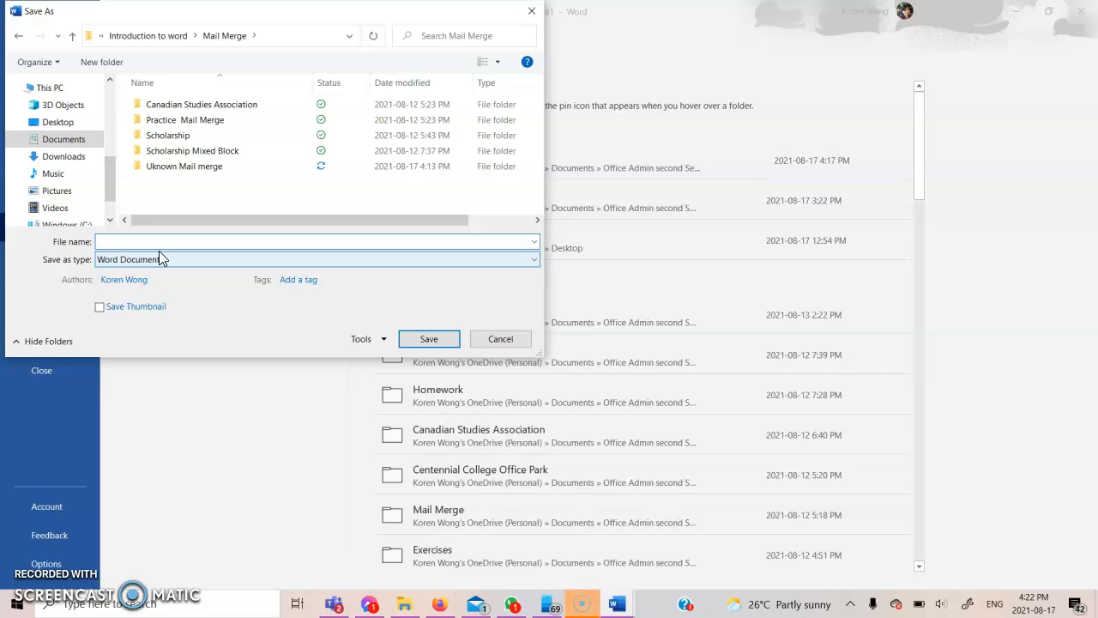
text(Un)
key(BackSpace)
key(BackSpace)
text(Mail Merge Mock Main)
key(ctrl+a)
key(Return)
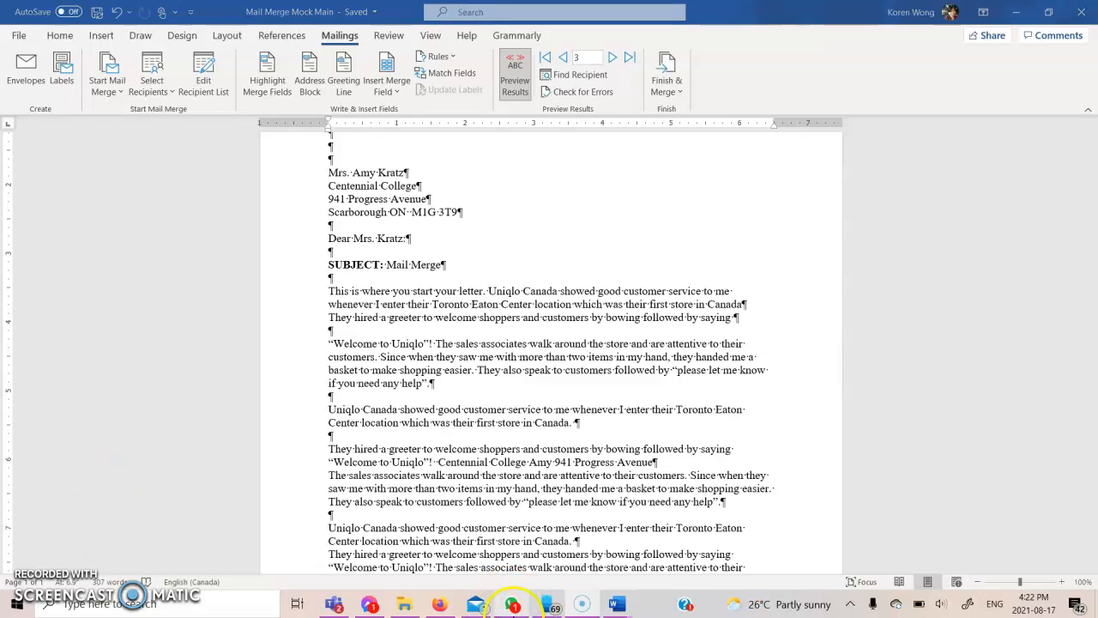
Switch to Letters1 and start a Save As with Browse
mouse_move(618, 606)
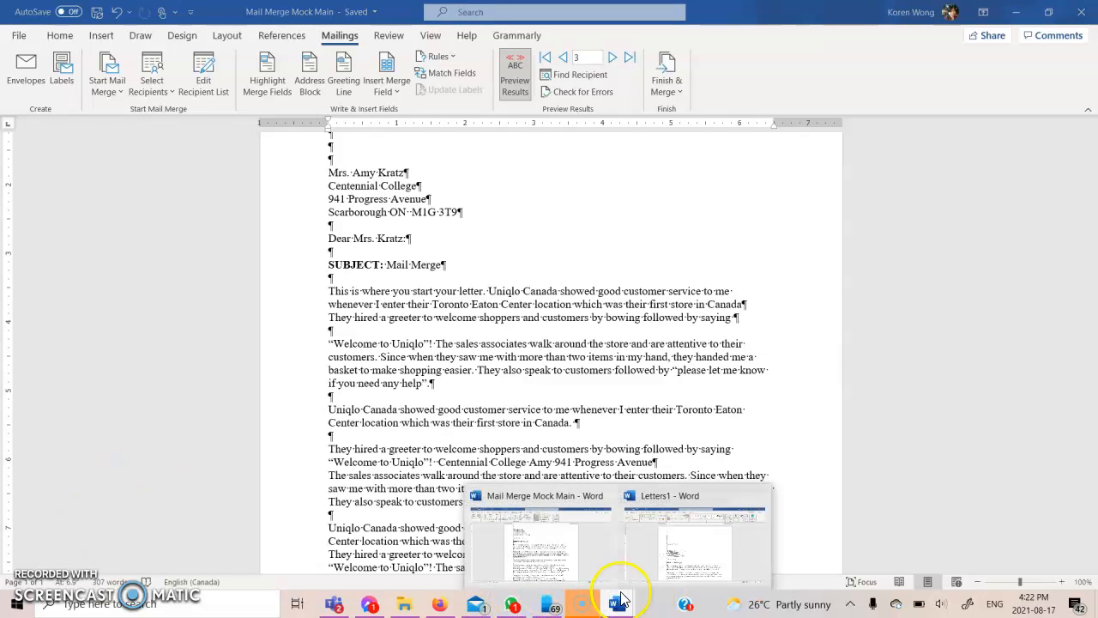
click(667, 554)
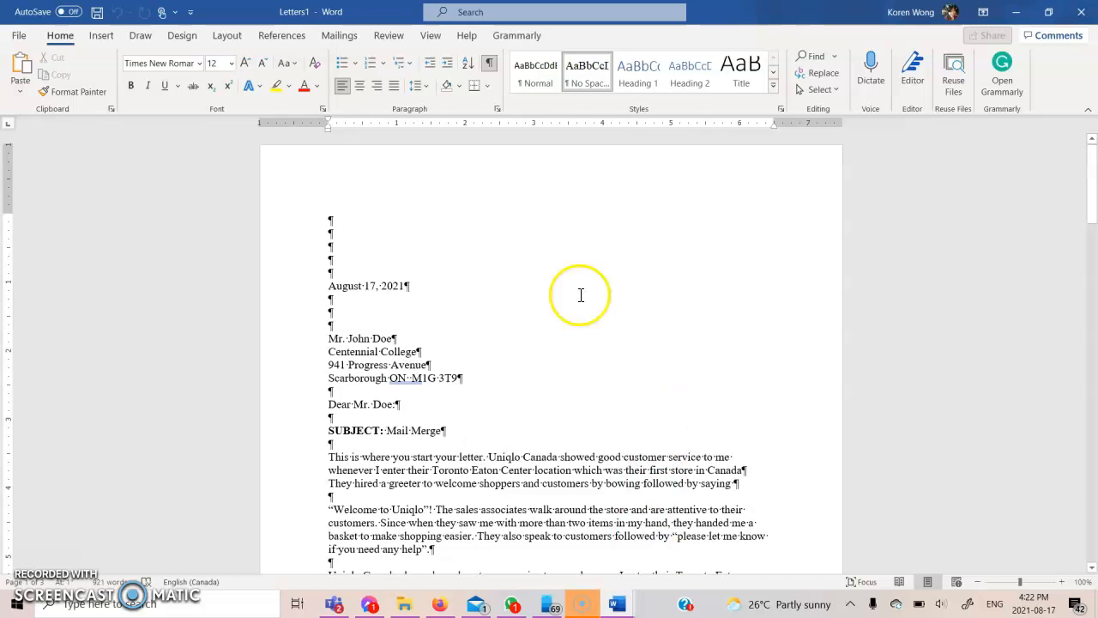
click(19, 35)
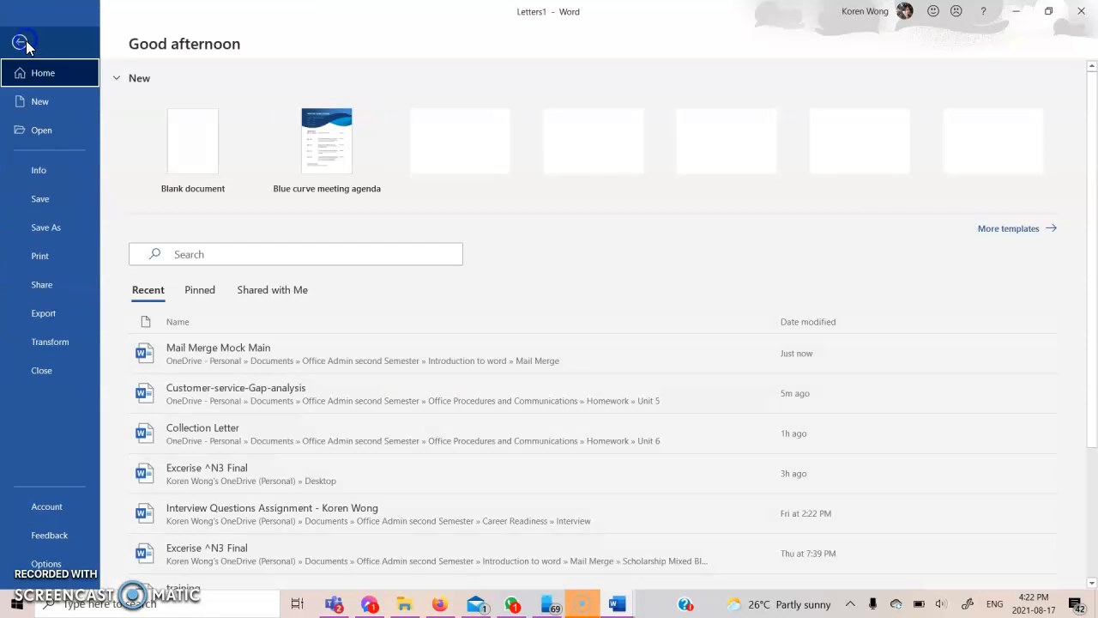
click(69, 223)
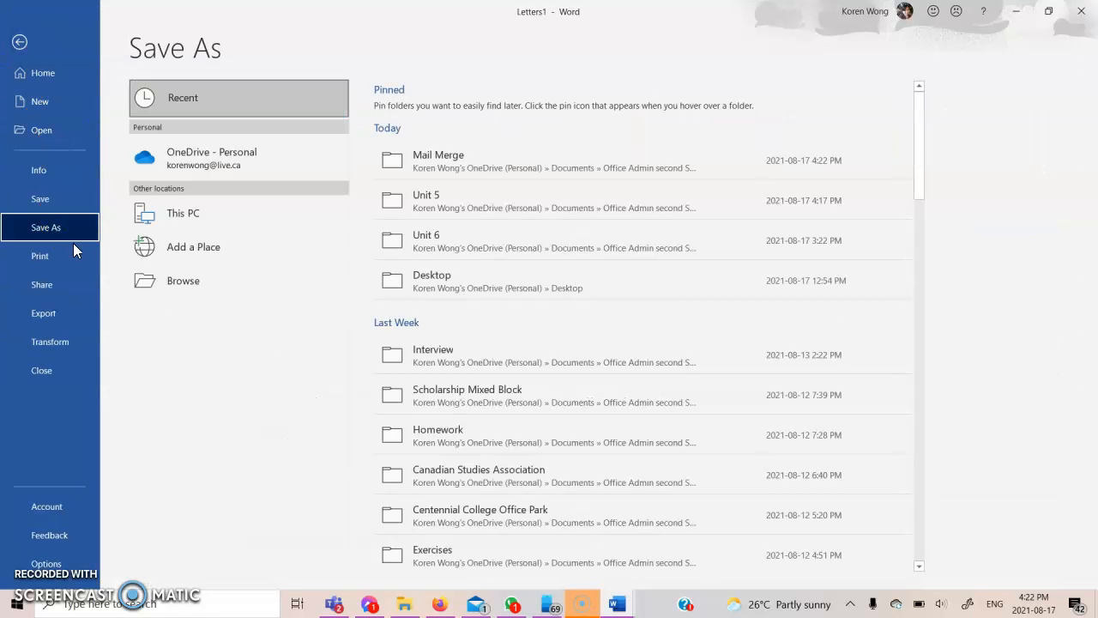
click(167, 281)
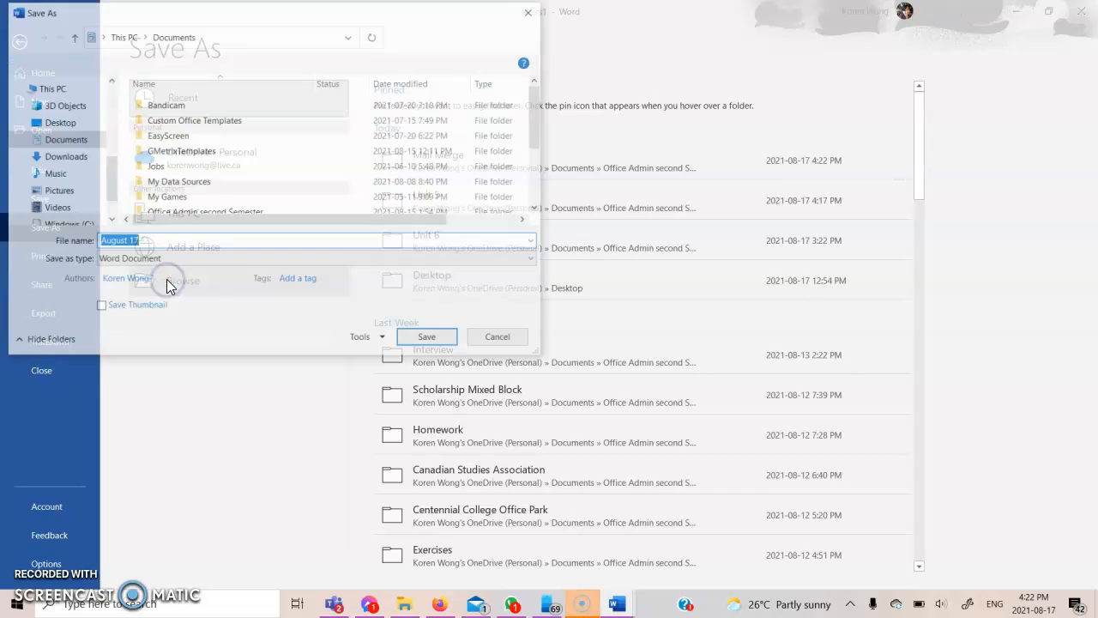
Navigate to Office Admin second Semester > Introduction to word > Mail Merge
scroll(168, 180, down, 1)
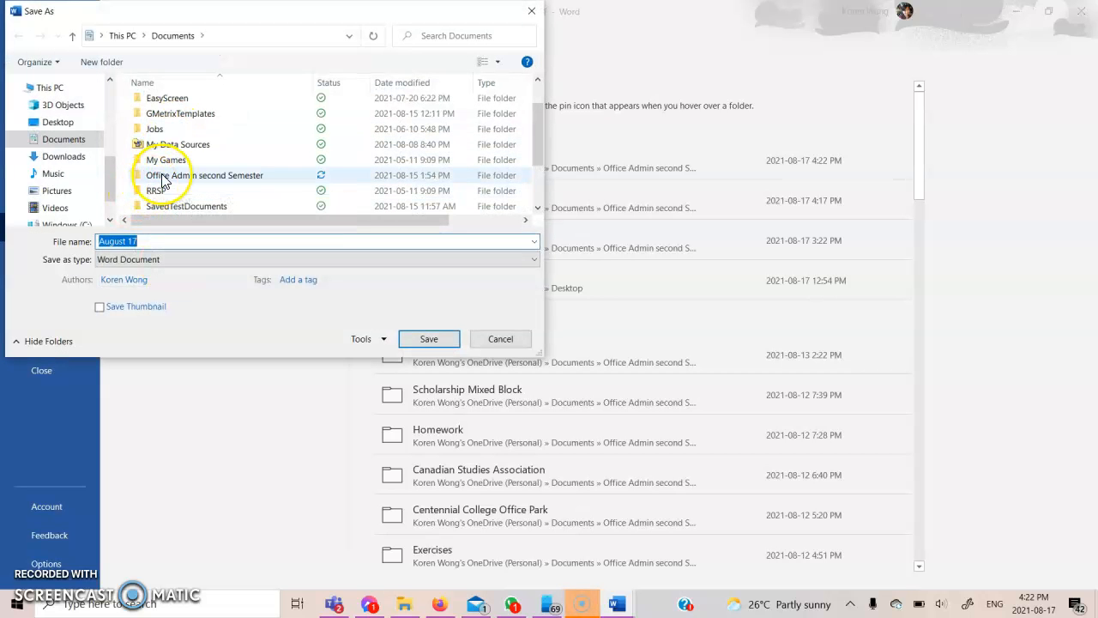
click(161, 176)
double_click(161, 177)
scroll(184, 172, down, 1)
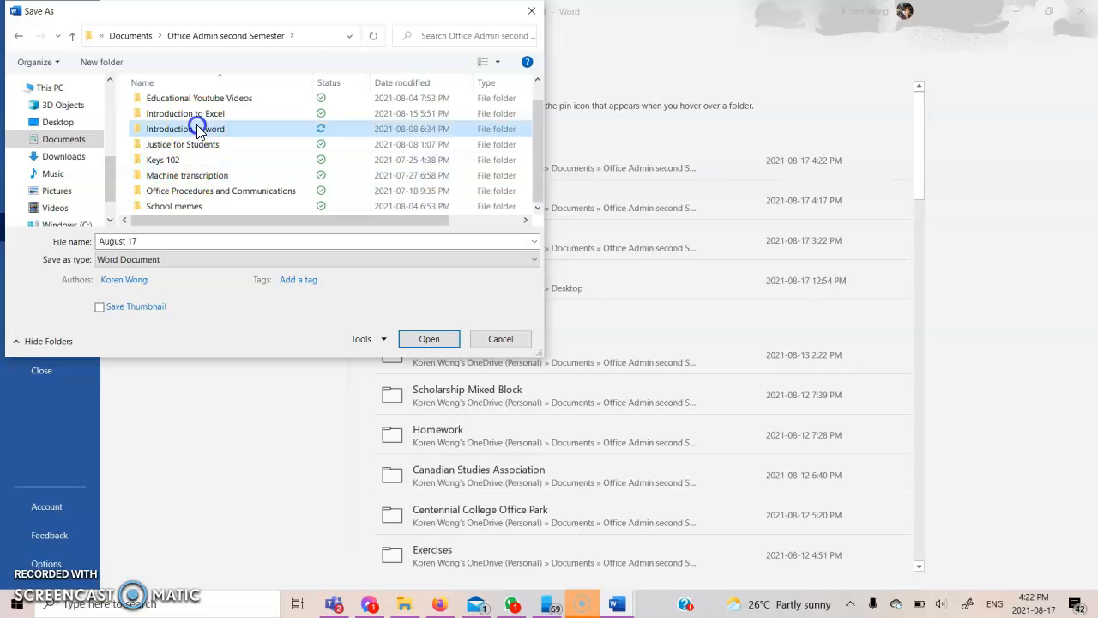
double_click(196, 128)
double_click(190, 137)
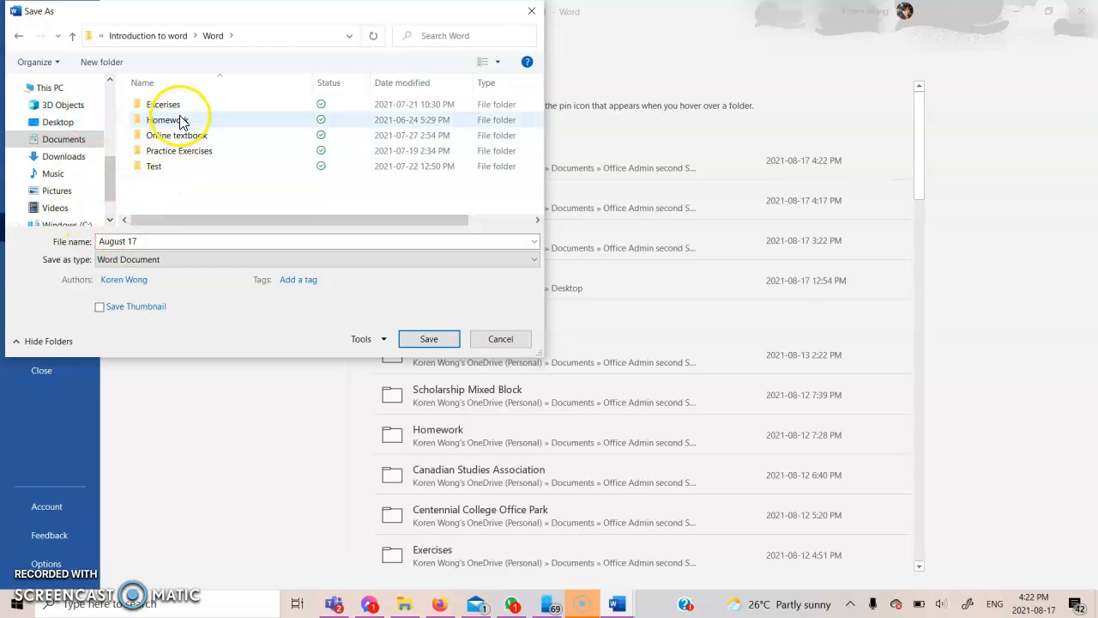
click(18, 35)
click(225, 122)
double_click(226, 123)
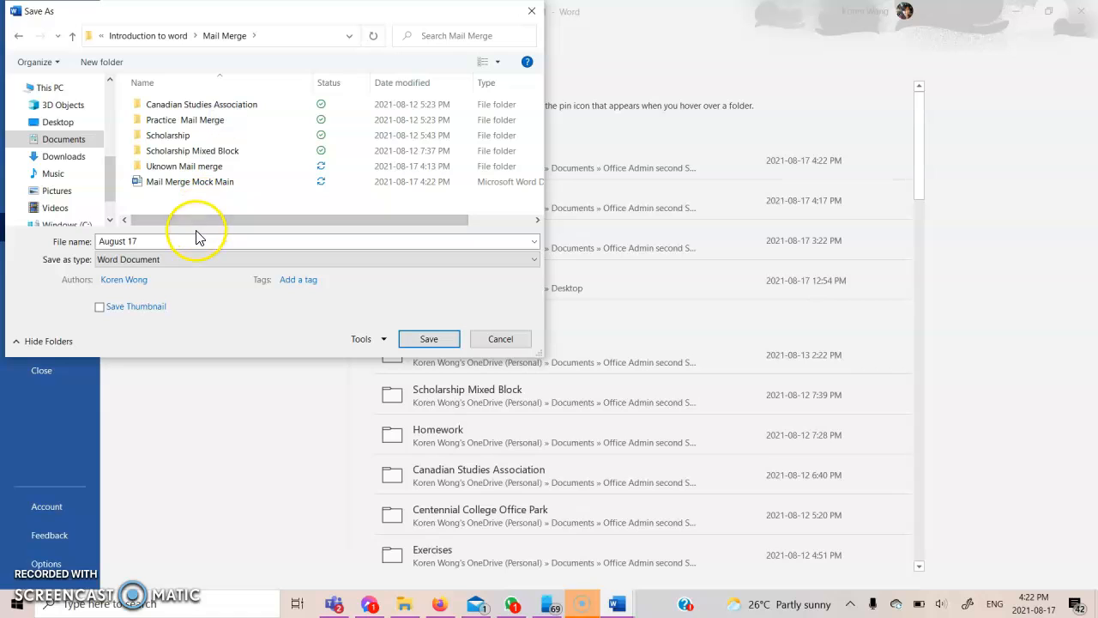
Save the merged letters as 'Mail Merge Mock Final'
key(BackSpace)
text(Mail Merge Mock M)
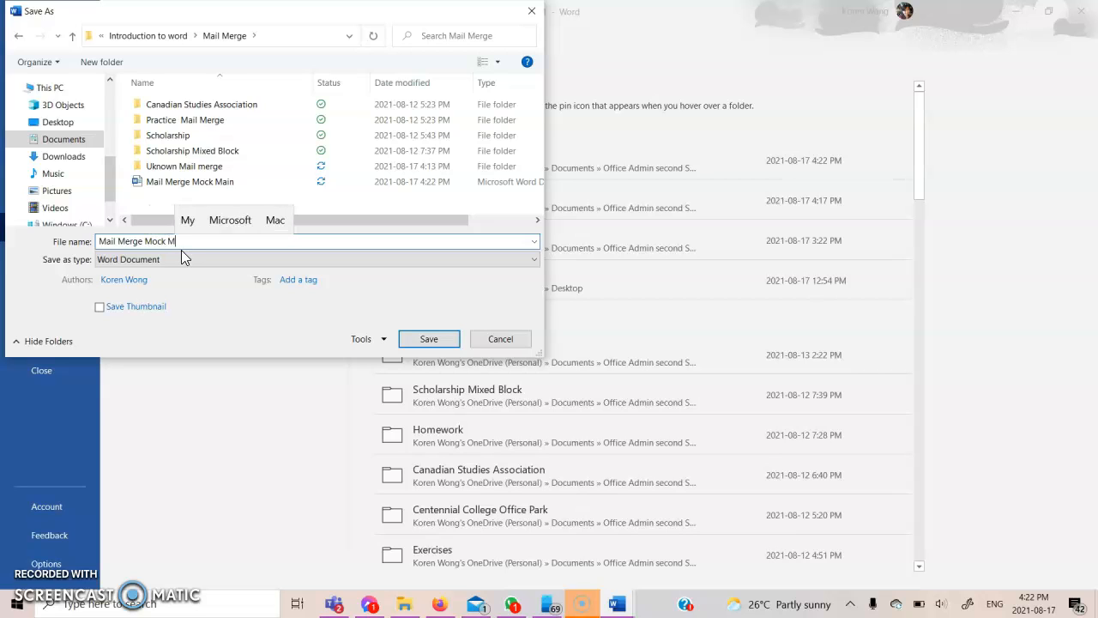
key(BackSpace)
text(Final)
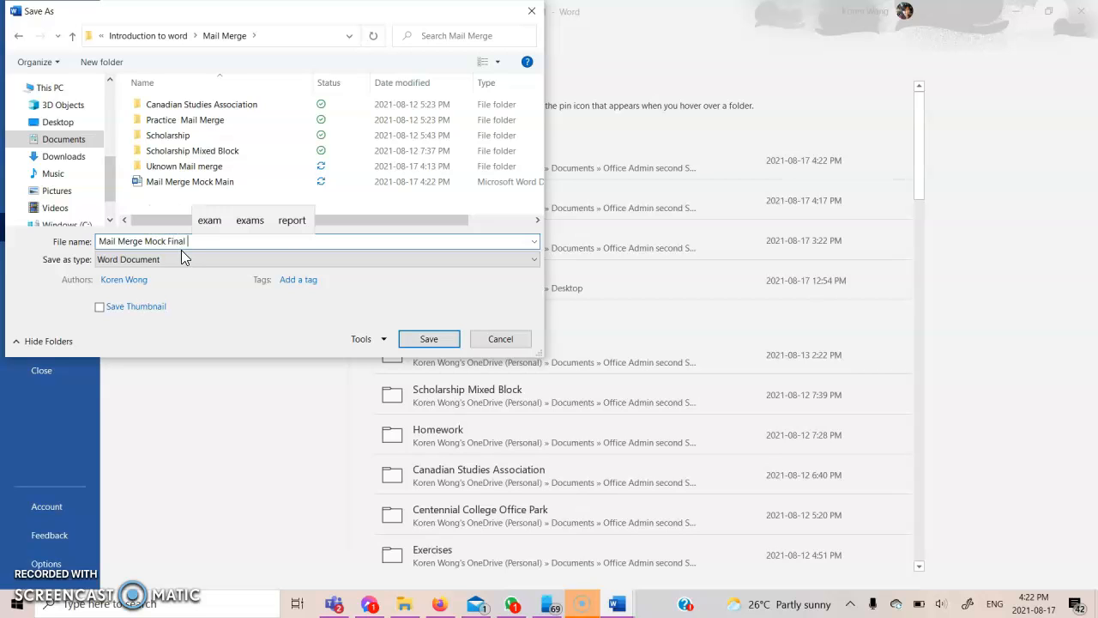
click(411, 346)
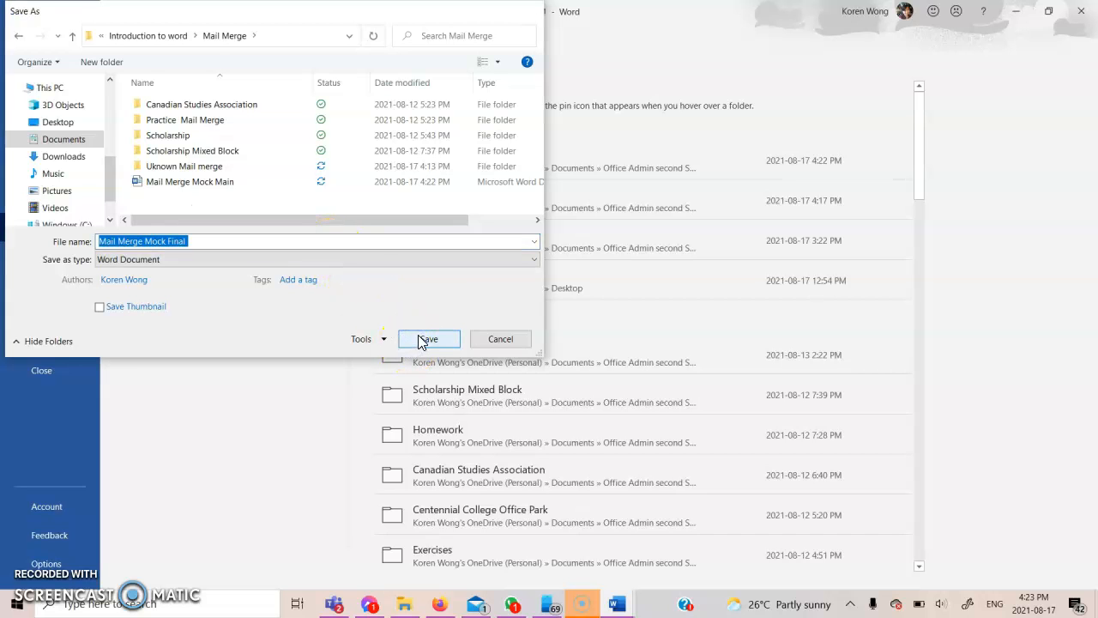